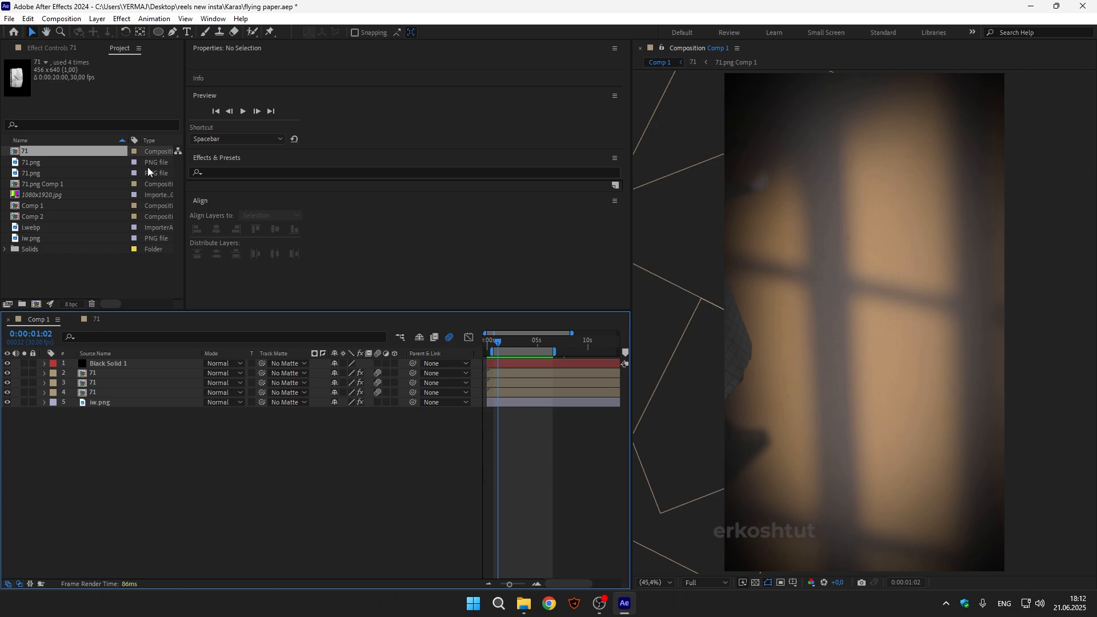
Start a new empty project in place of the open flying paper project
left_click(10, 19)
mouse_move(182, 33)
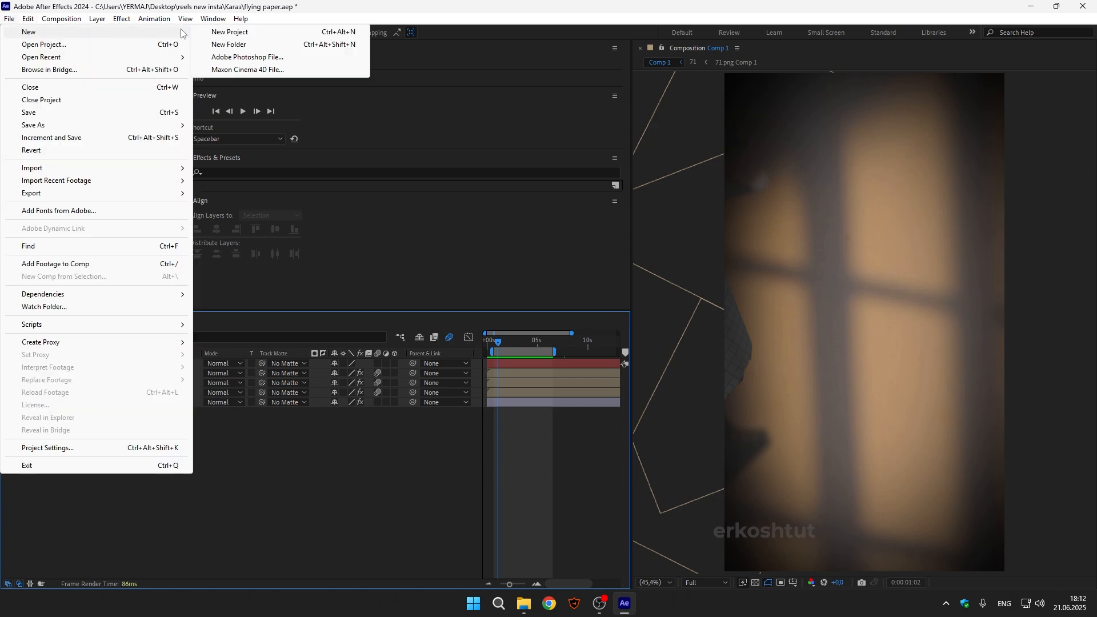
left_click(220, 33)
left_click(559, 315)
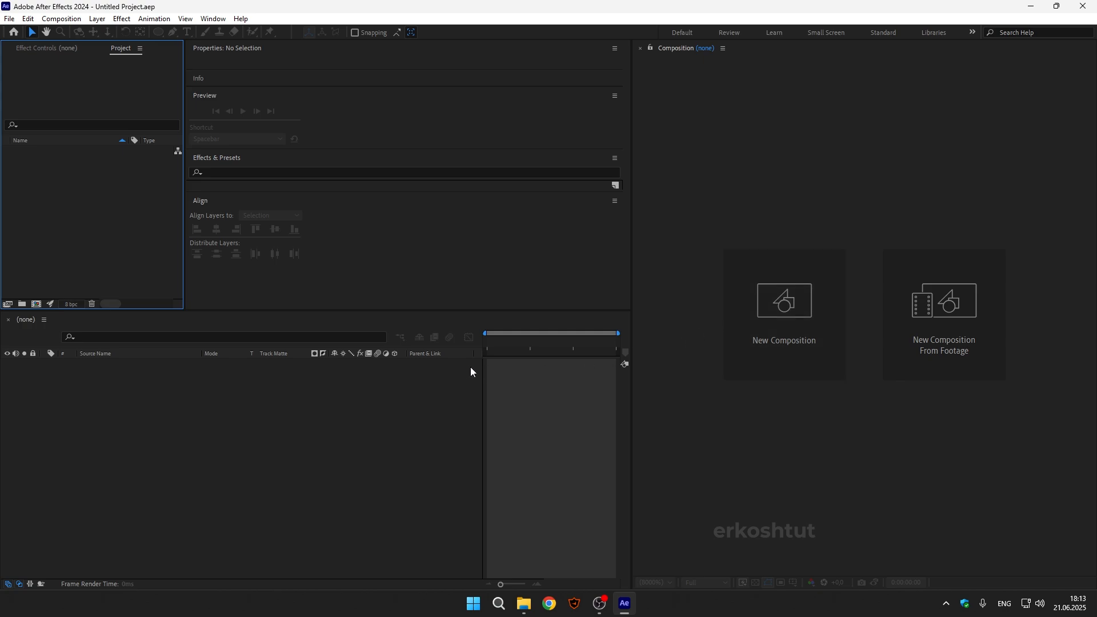
Import the paper image 71 from the Karas folder inside reels new insta and create a composition from it
double_click(72, 215)
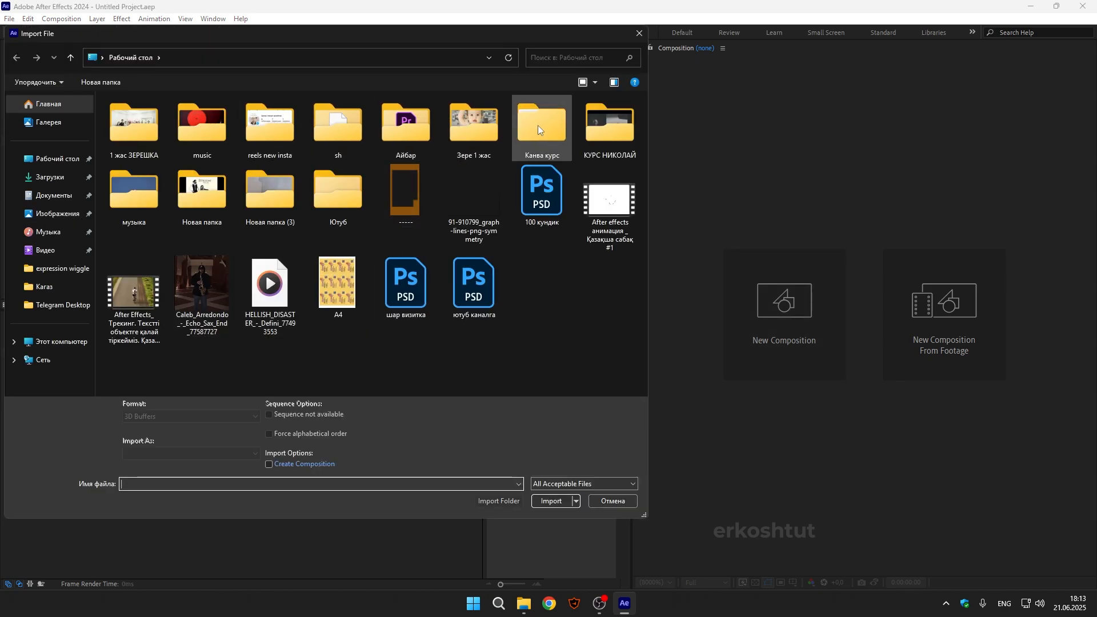
double_click(268, 123)
double_click(196, 136)
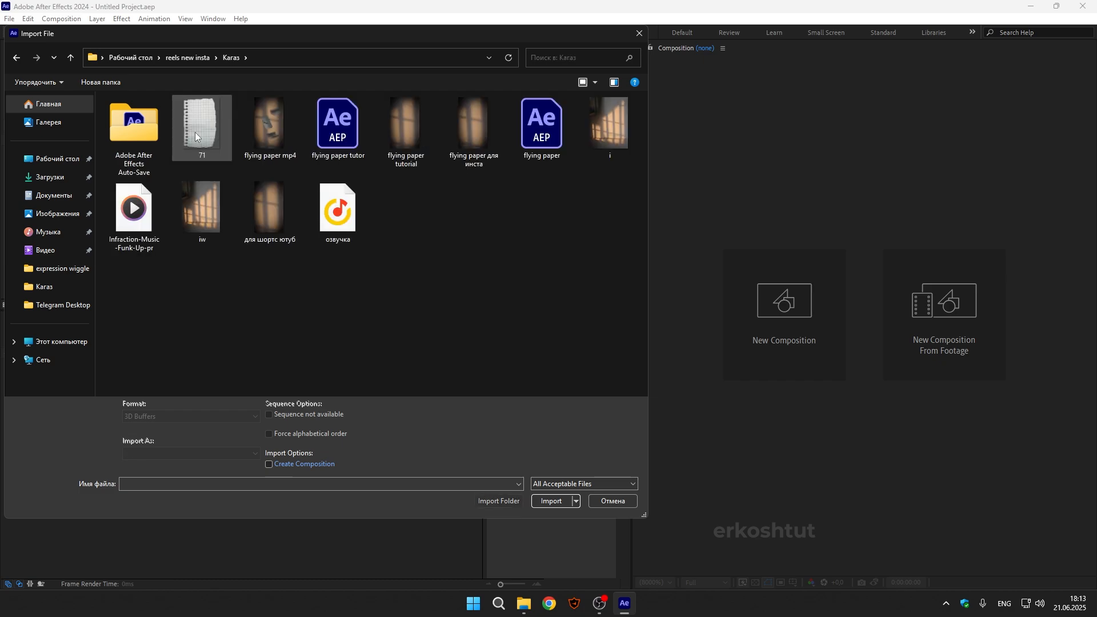
double_click(213, 134)
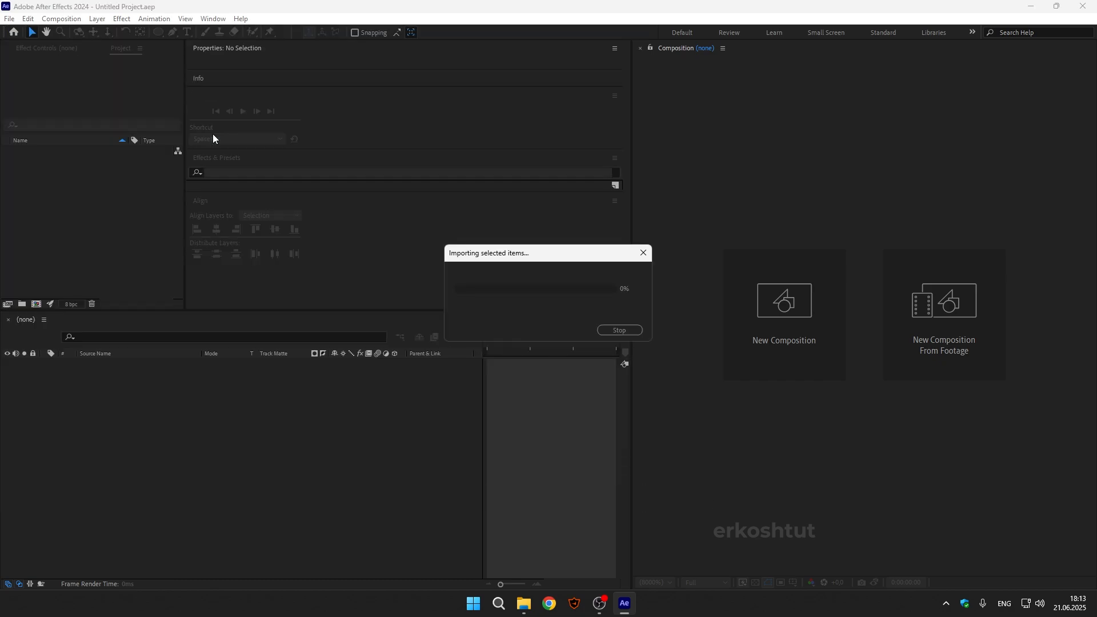
left_click_drag(35, 153, 36, 304)
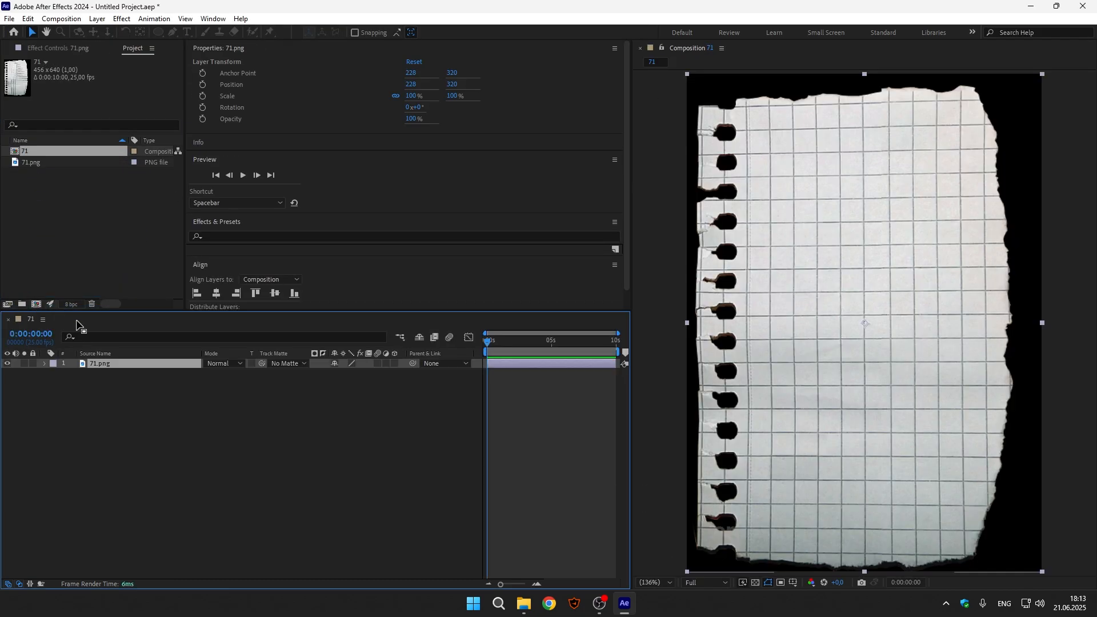
Scale the 71.png paper layer down to 45%
left_click(849, 268)
left_click(109, 365)
key("s")
left_click_drag(366, 377, 335, 377)
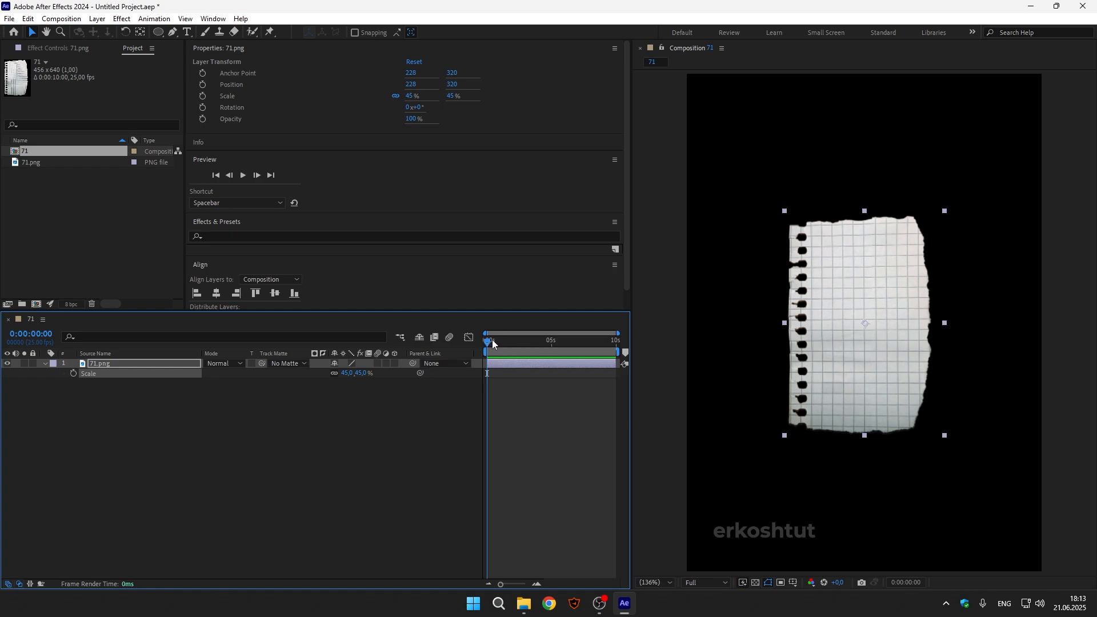
Animate the paper layer's rotation from 0° at the start to one full turn at 5 seconds and preview it
key("r")
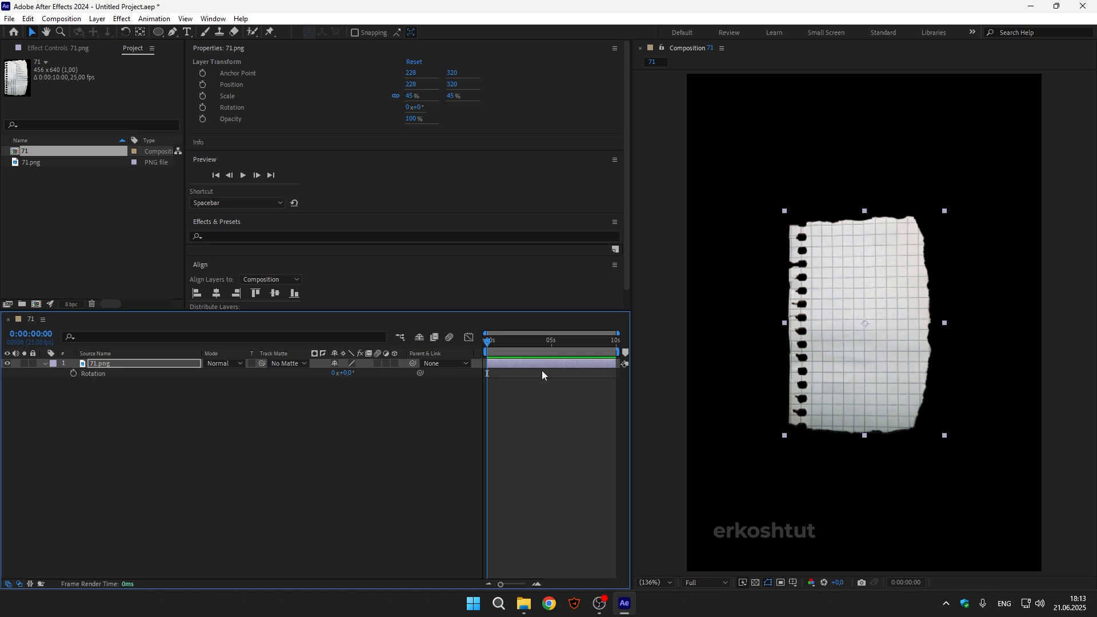
left_click(73, 374)
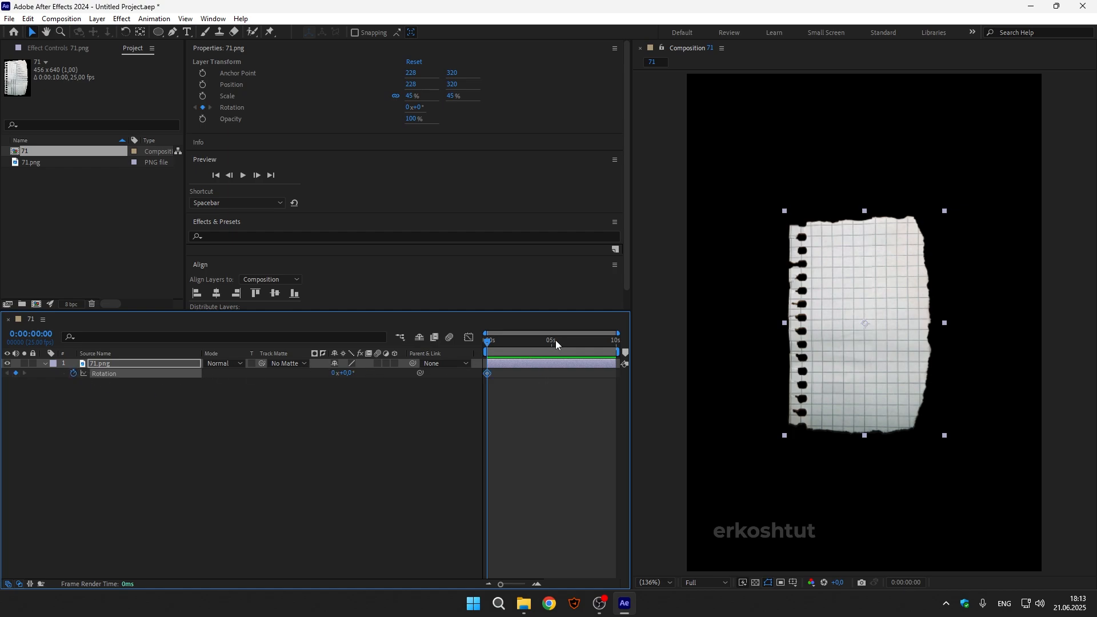
left_click_drag(541, 341, 551, 342)
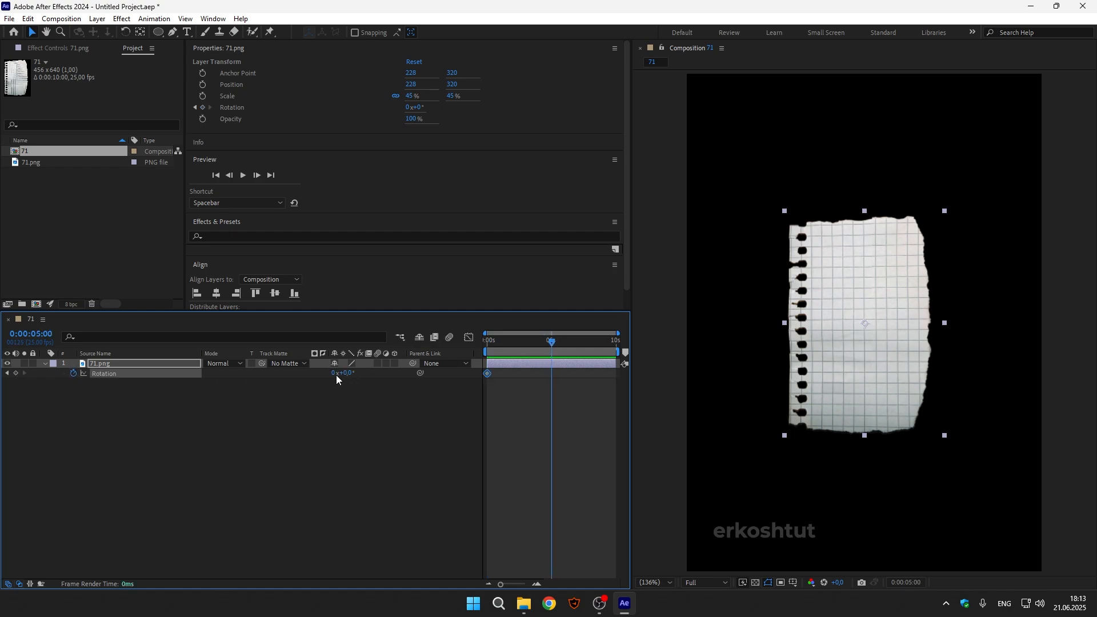
type("1")
key("Return")
key("Home")
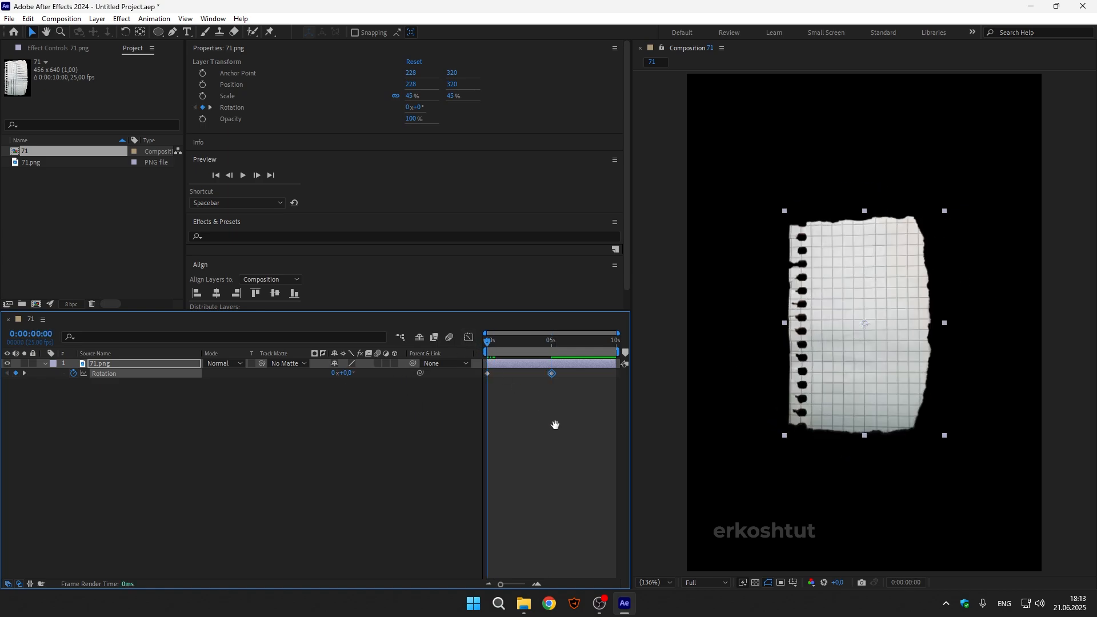
key("space")
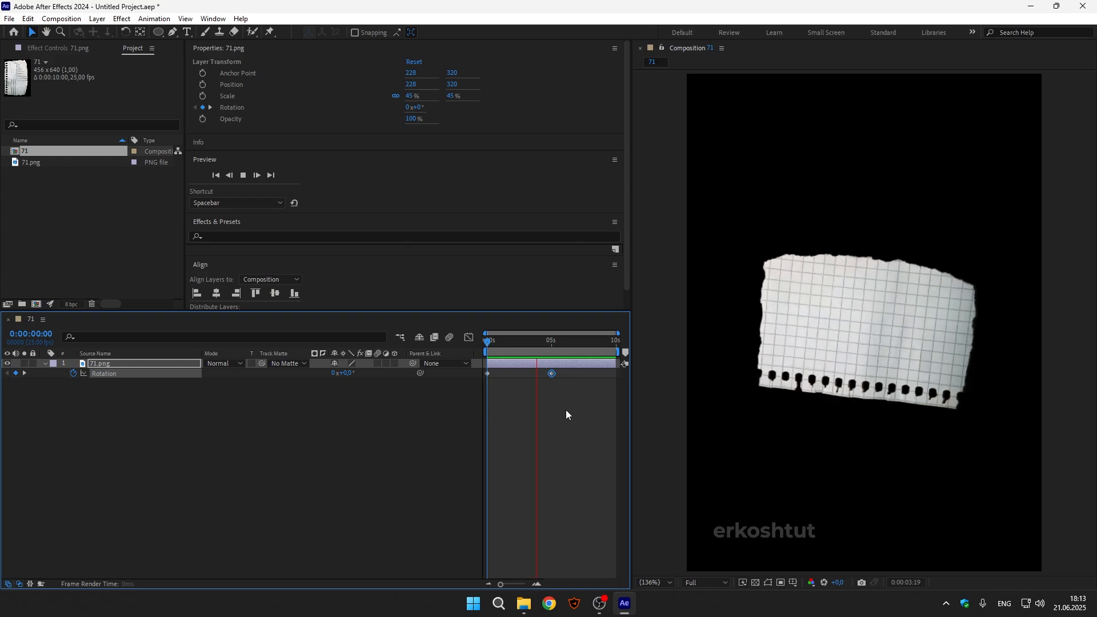
key("space")
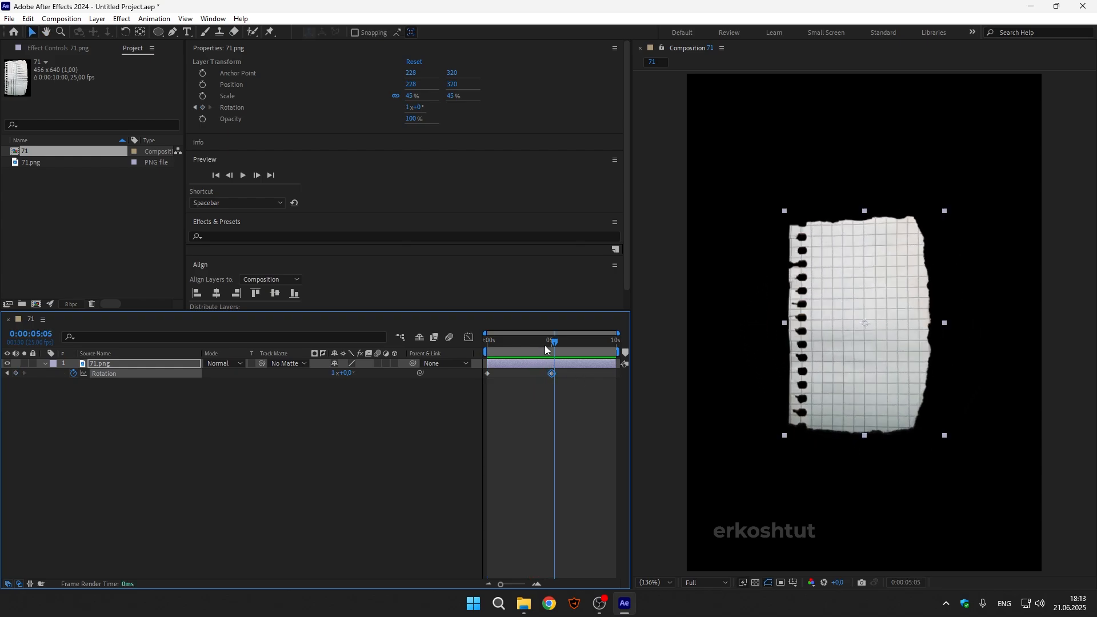
left_click(46, 363)
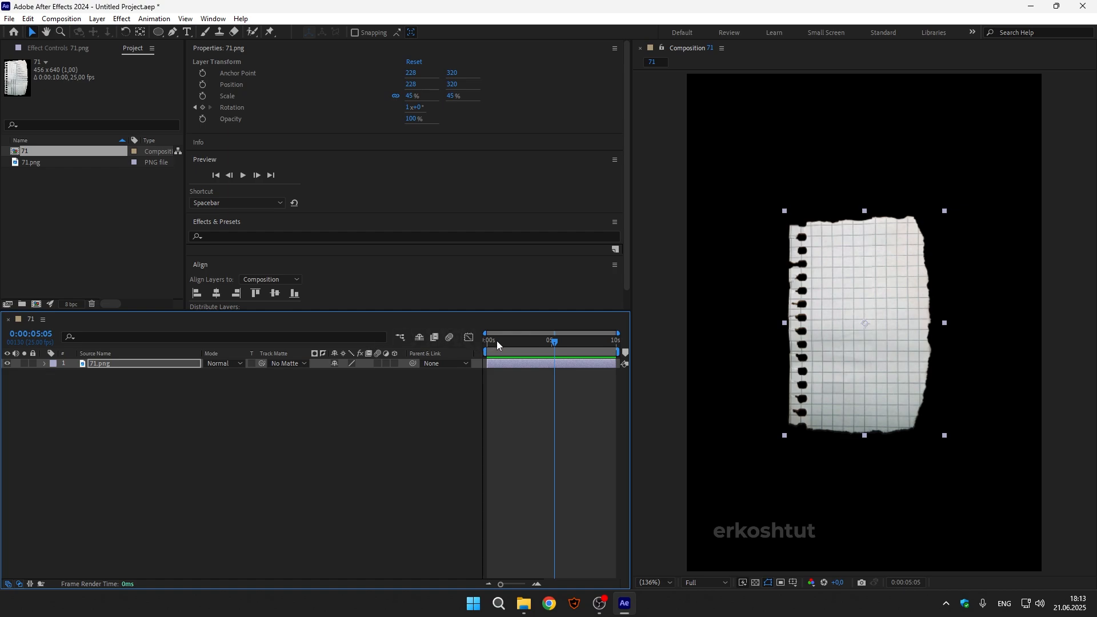
Add a text layer reading "Тіркел" on the paper, with the playhead at the start of the composition
left_click(487, 342)
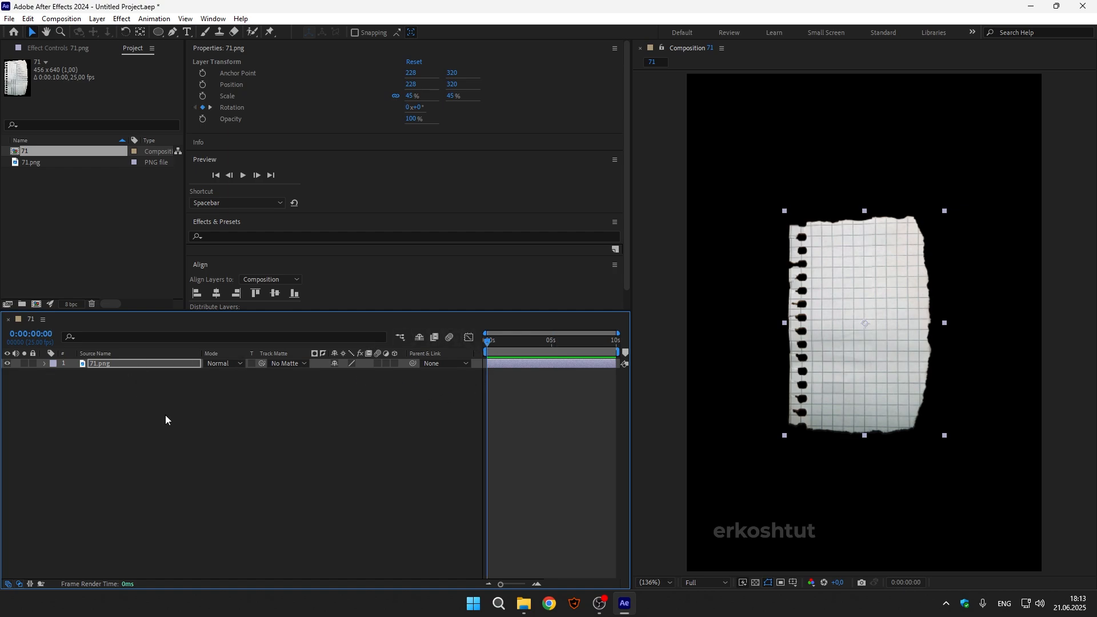
left_click(187, 32)
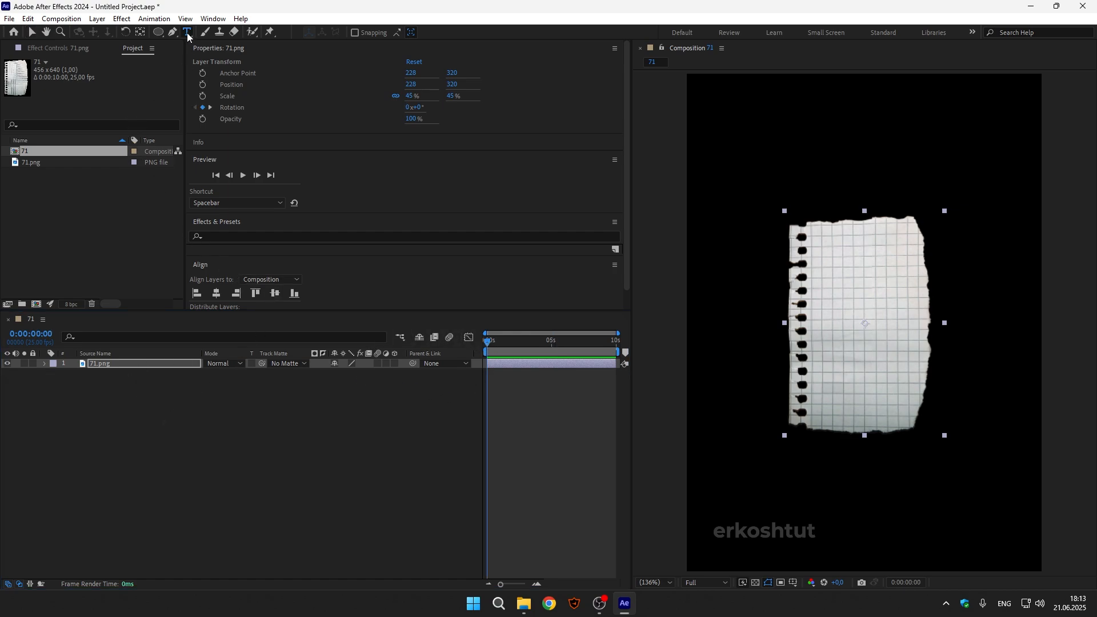
left_click(821, 263)
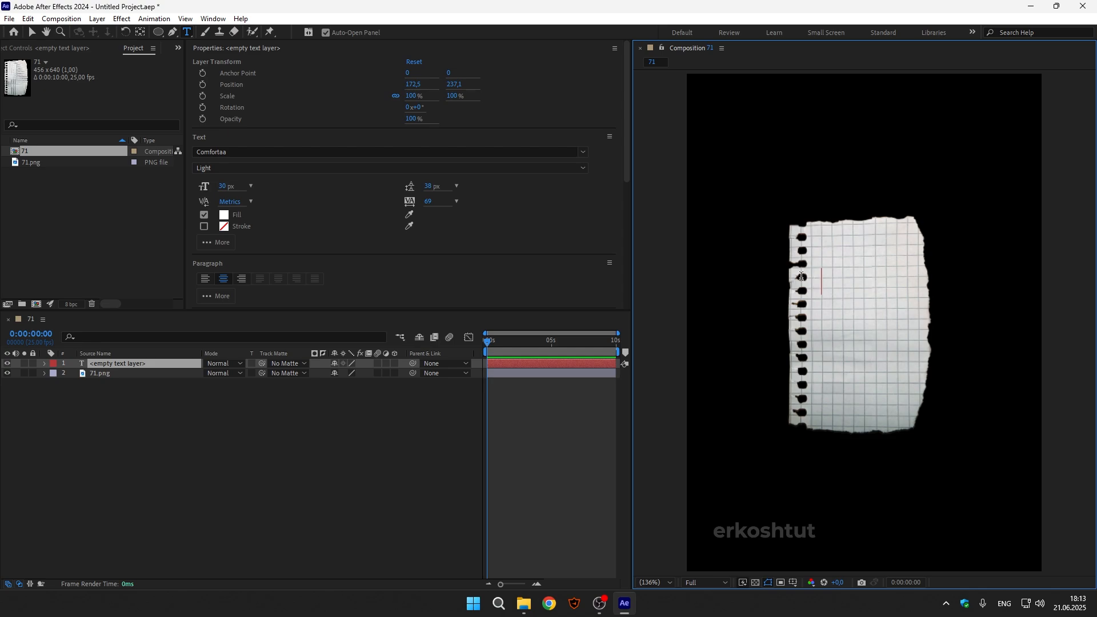
type("N")
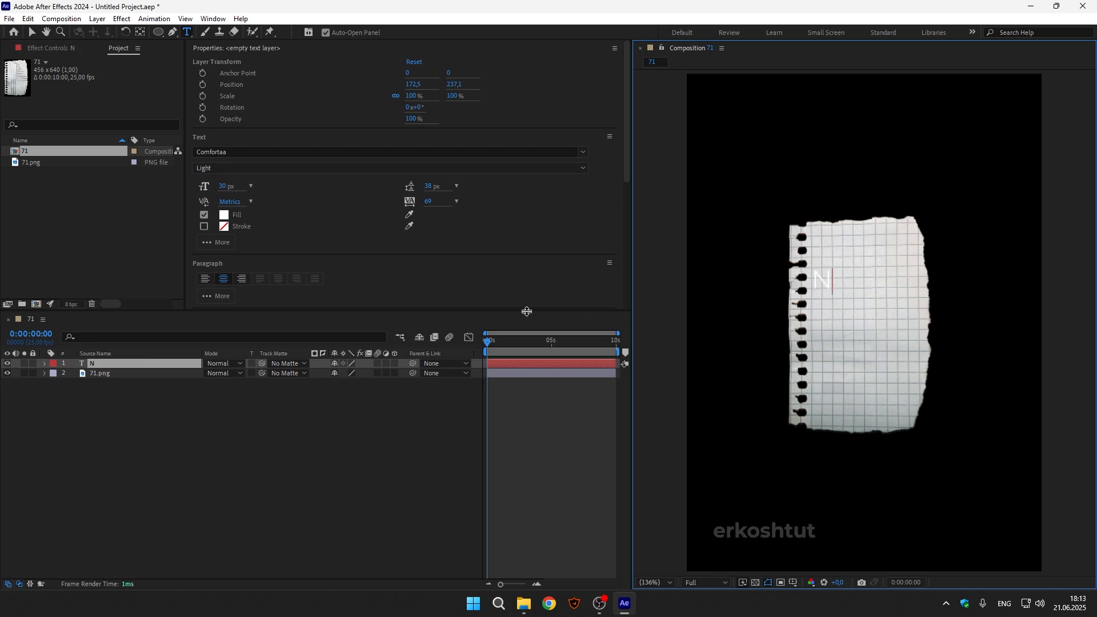
key("BackSpace")
key("alt+shift")
type("Tiркел")
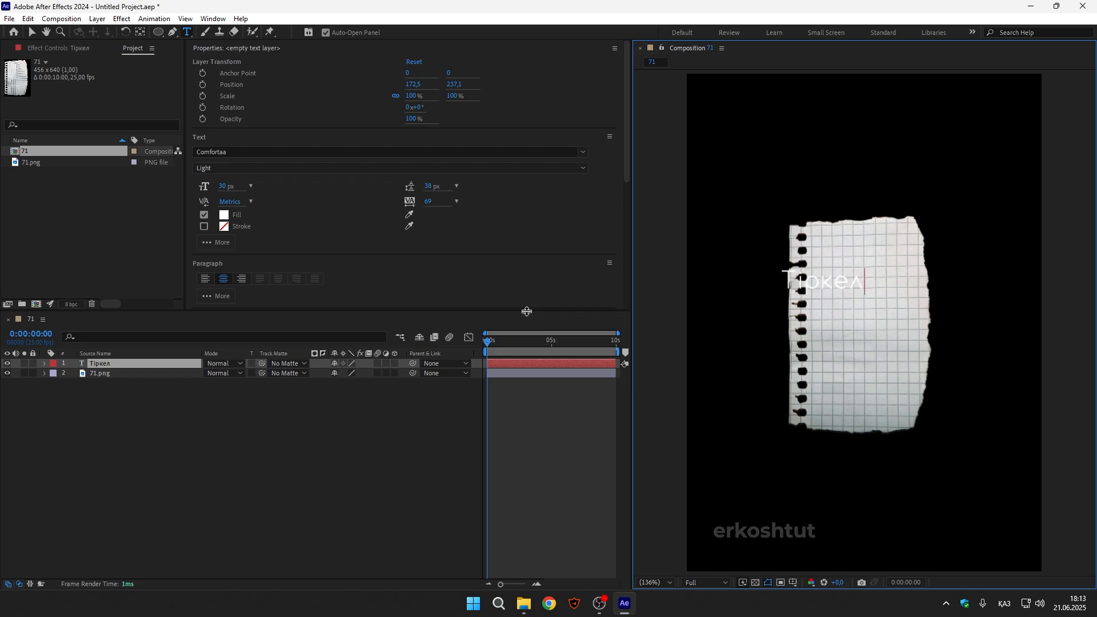
Set the text's fill colour to black (000000) and move the word to the middle of the paper
key("ctrl+a")
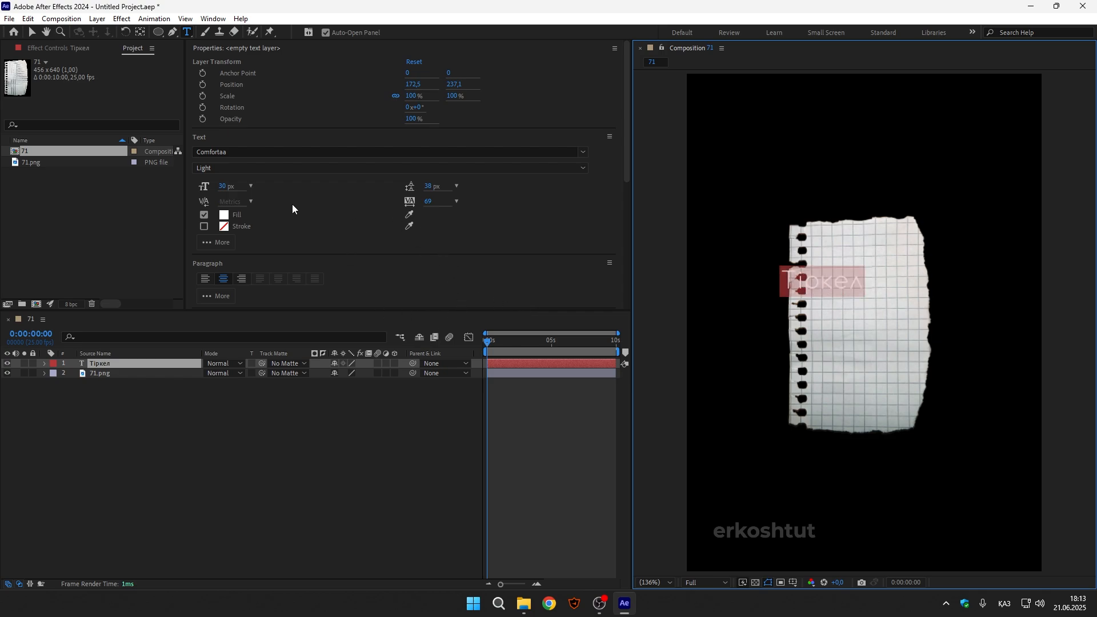
left_click(223, 214)
type("000000")
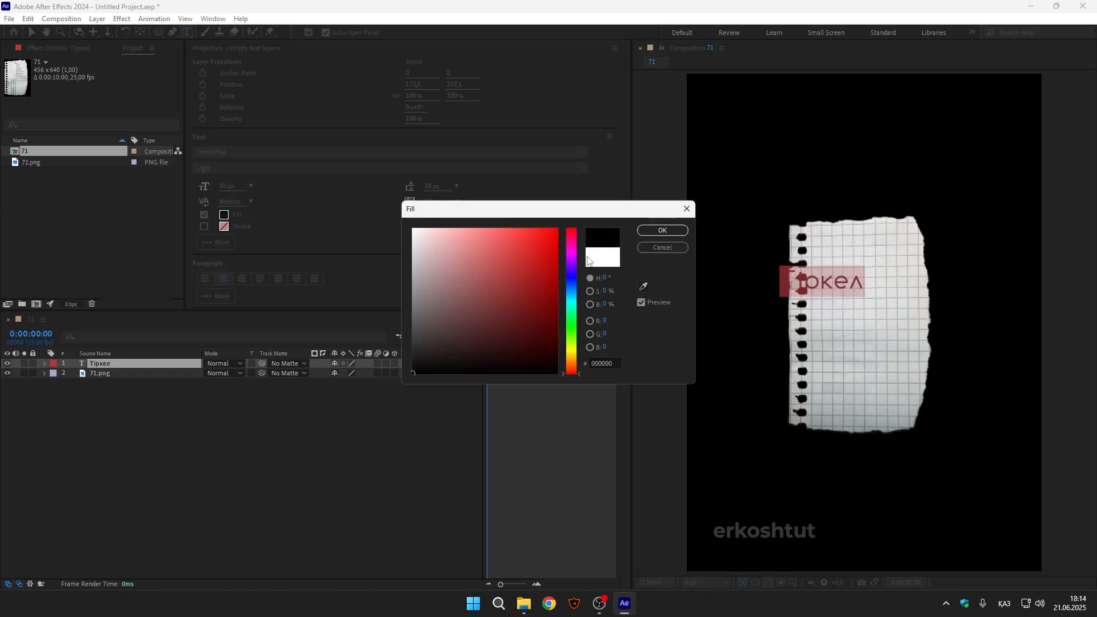
left_click(662, 230)
left_click(852, 282)
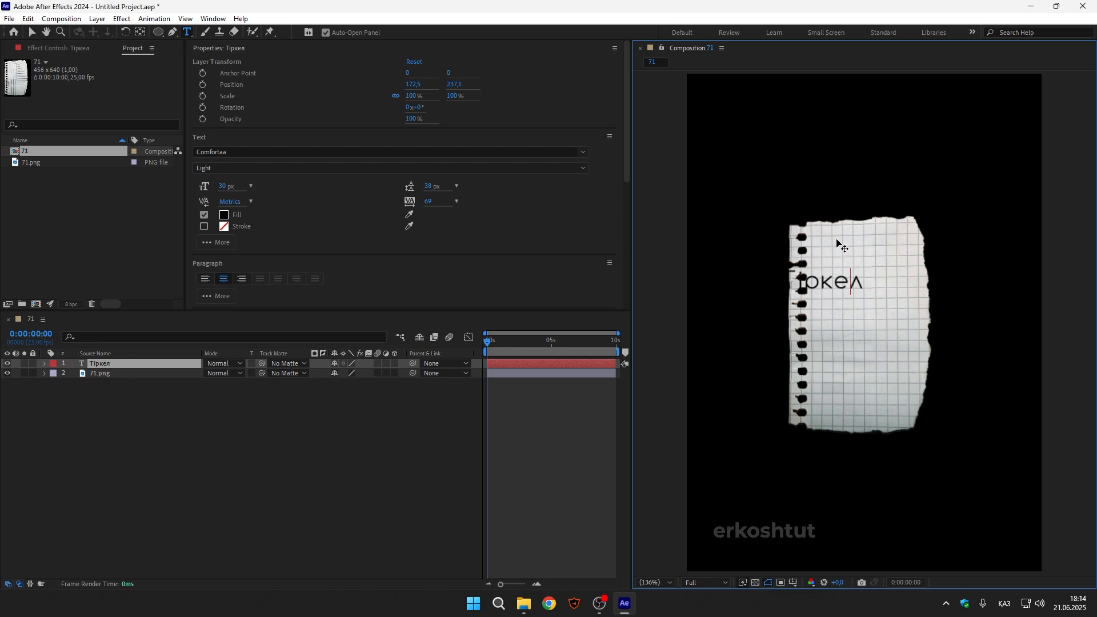
left_click_drag(844, 248, 886, 281)
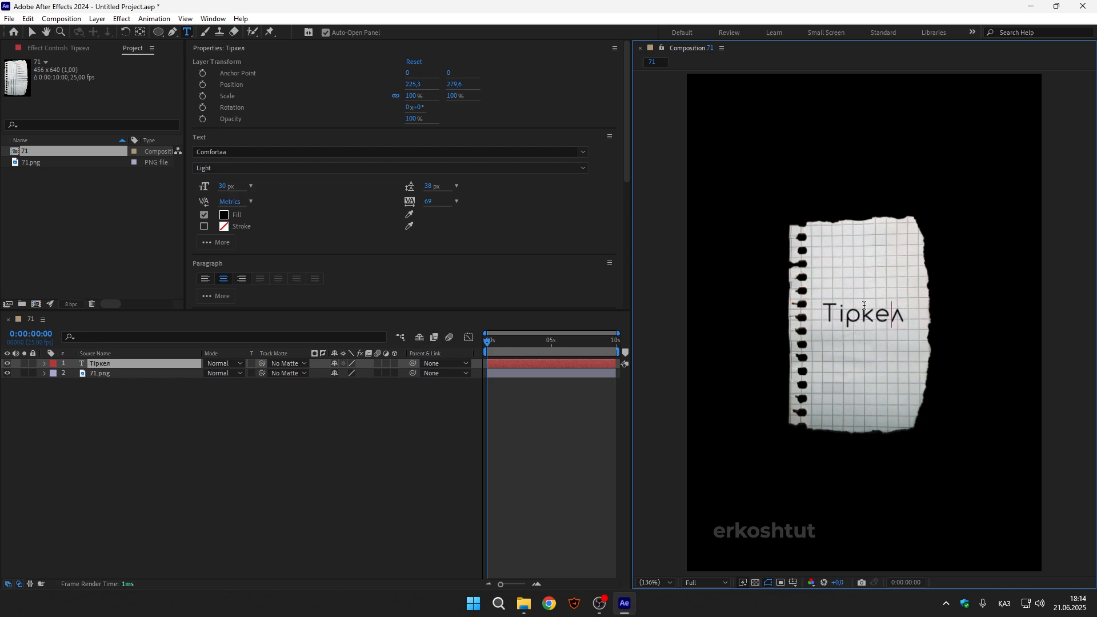
Rotate the text to 39°, centre its anchor point and reposition it at about 224.4, 316 on the paper
left_click(106, 364)
key("r")
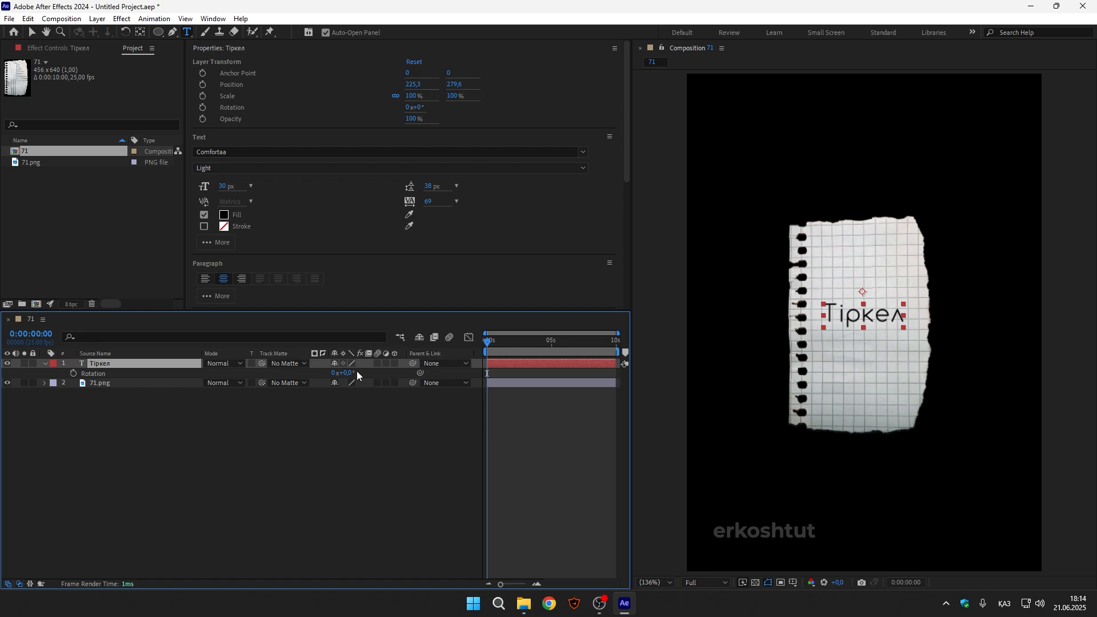
left_click_drag(357, 372, 539, 343)
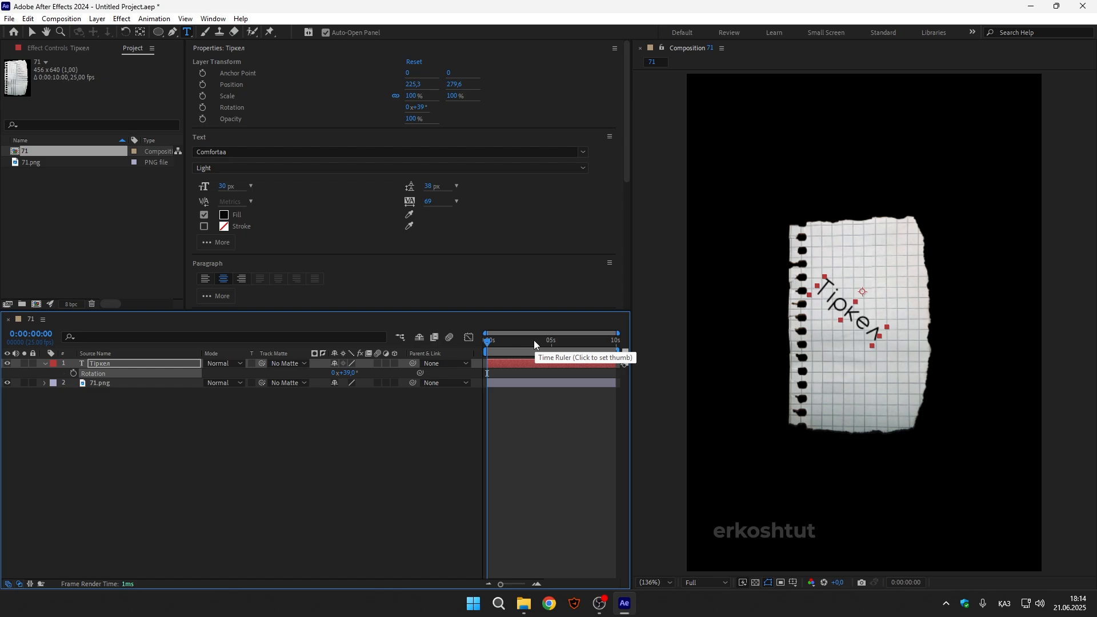
key("ctrl+alt+Home")
key("v")
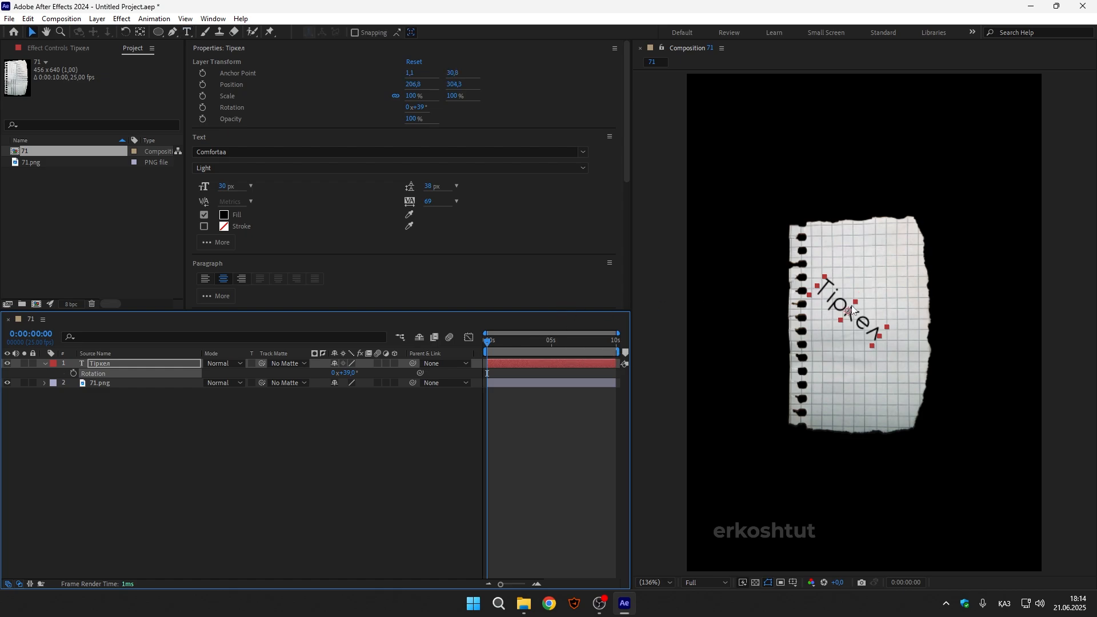
left_click_drag(858, 321, 872, 331)
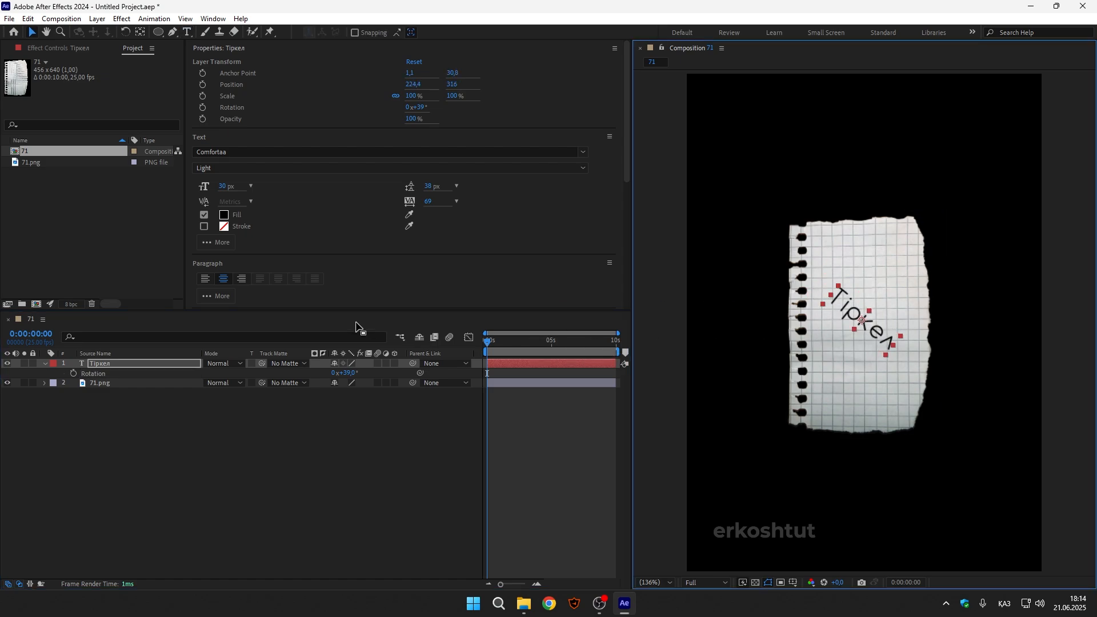
Change the text's font to beer money Regular and nudge the word slightly to centre it on the paper
left_click(236, 152)
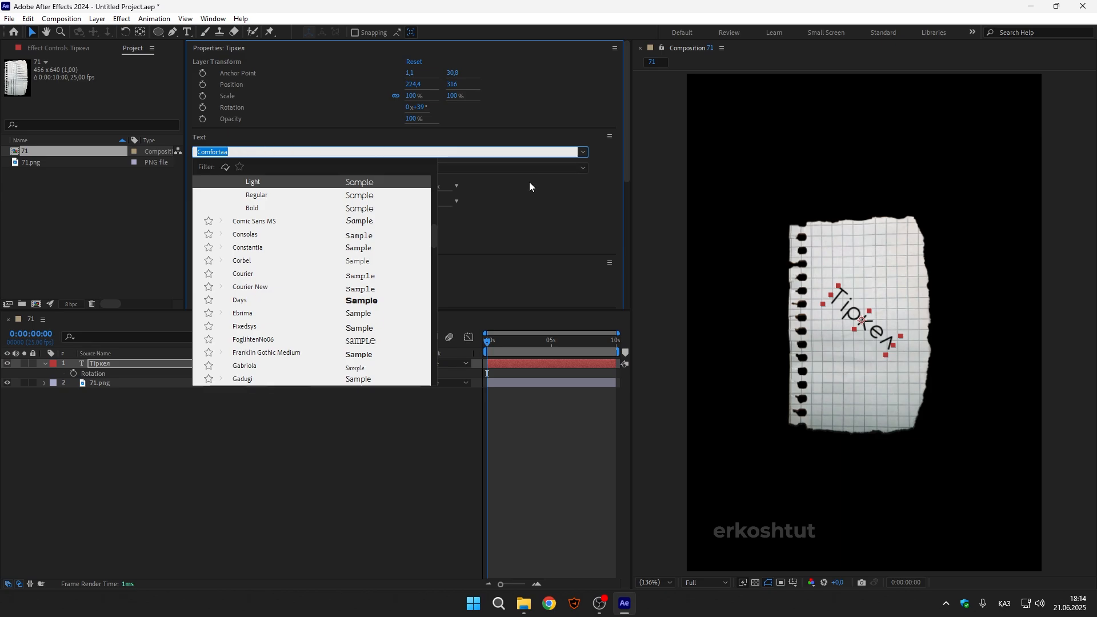
scroll(374, 265, "up", 3)
left_click(359, 196)
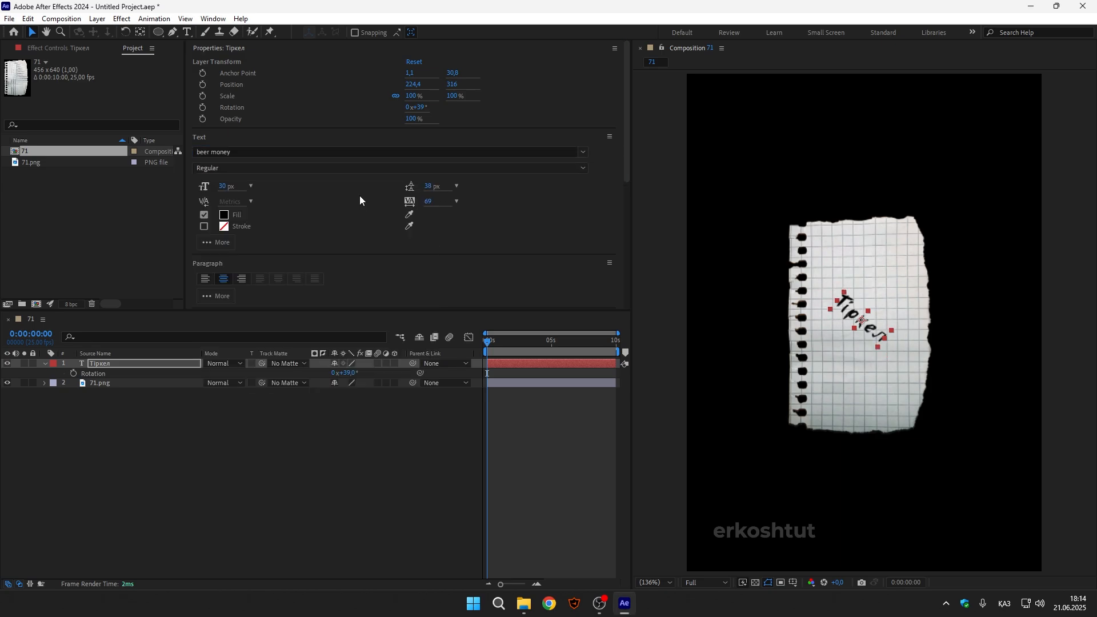
left_click(310, 465)
left_click_drag(867, 322, 870, 324)
left_click(350, 479)
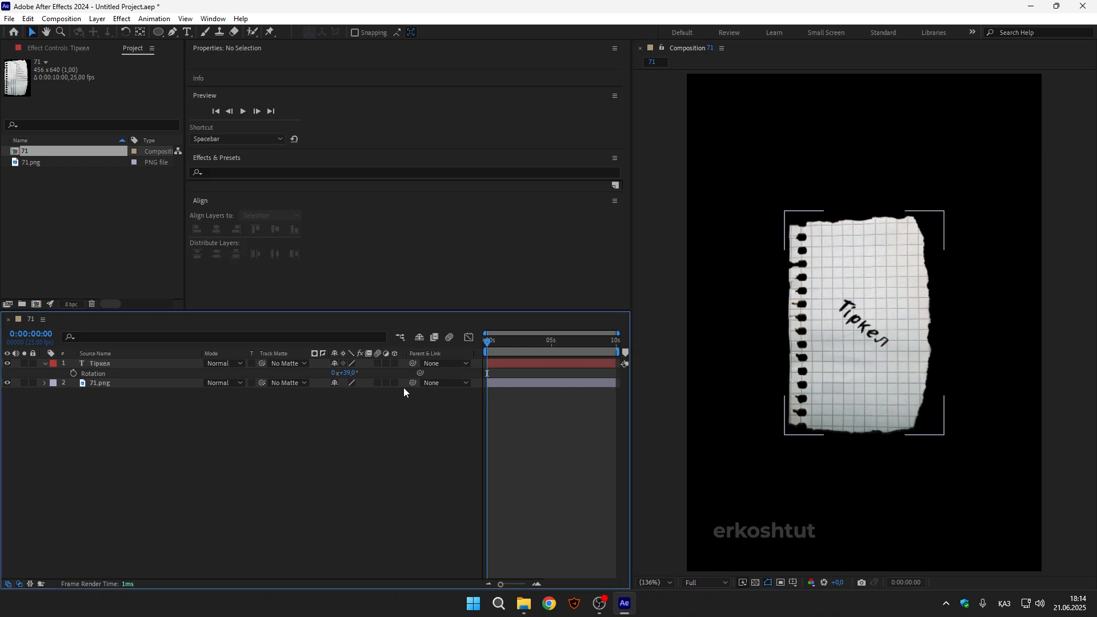
Parent the text layer to the 71.png layer and scrub the timeline to check that they rotate together
left_click_drag(413, 364, 90, 383)
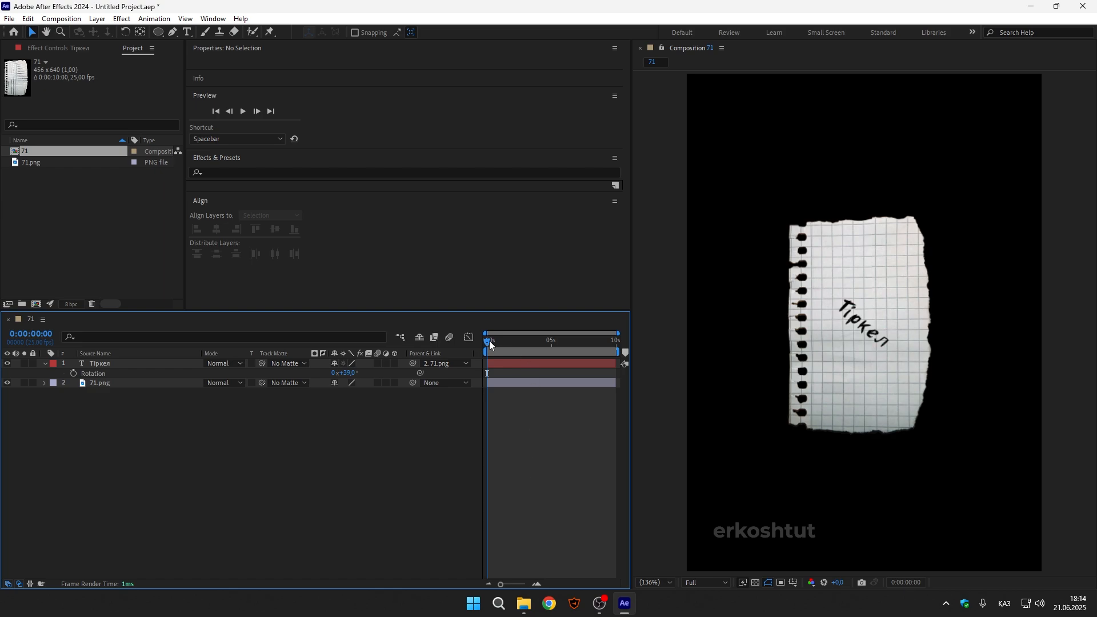
mouse_move(490, 341)
left_mouse_down()
mouse_move(532, 342)
mouse_move(475, 342)
left_mouse_up()
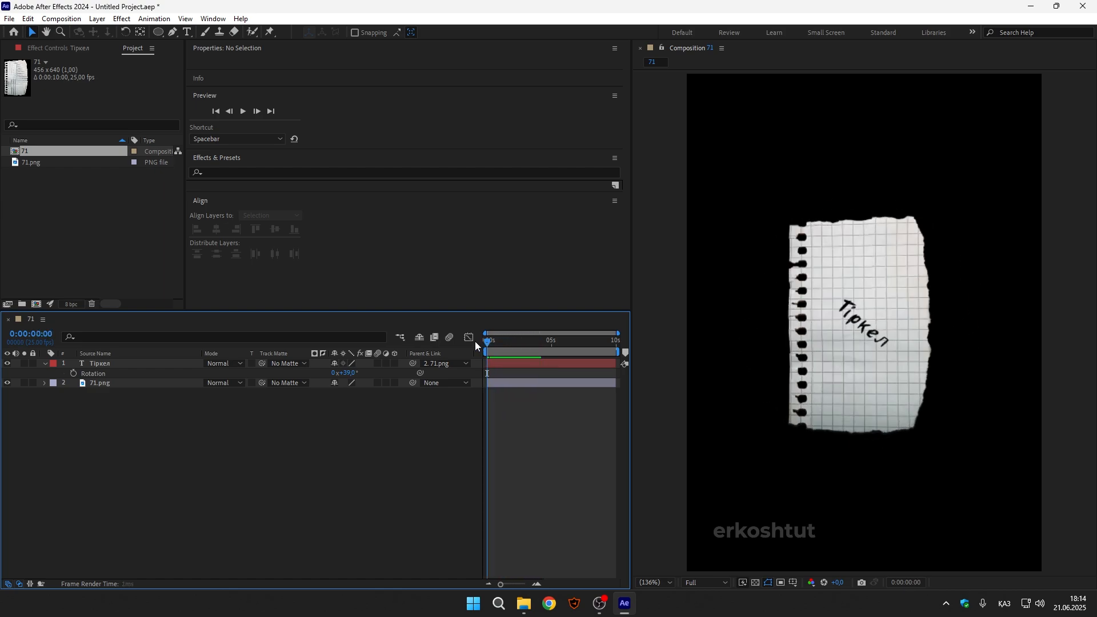
left_click(45, 364)
Pre-compose the text and 71.png layers into Pre-comp 1 and scrub its opening frames
left_click_drag(114, 389, 33, 355)
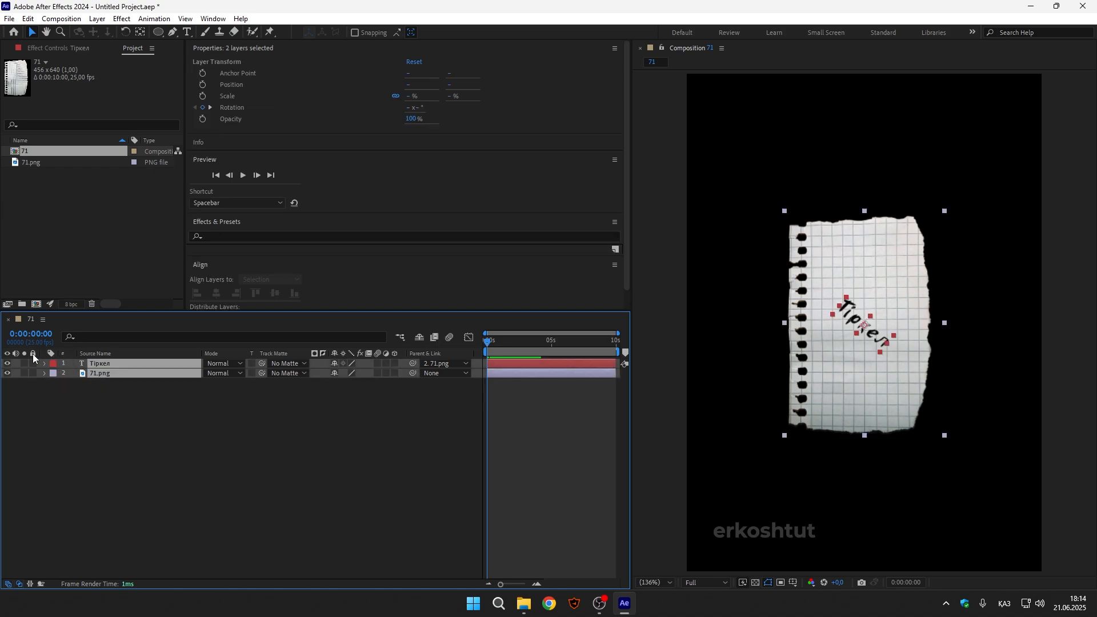
right_click(100, 374)
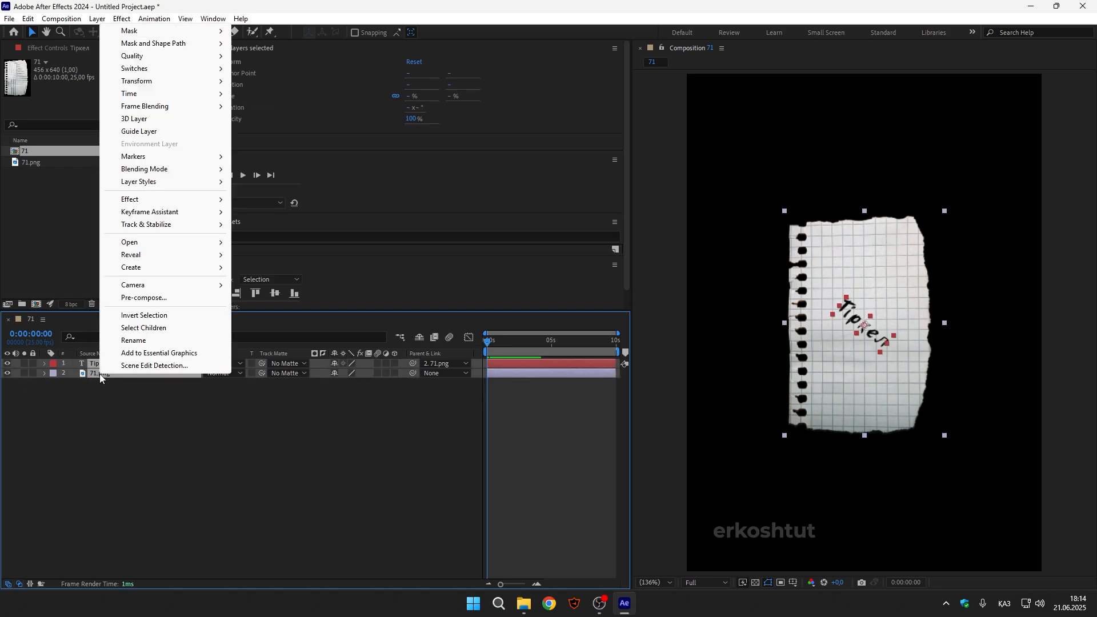
left_click(144, 299)
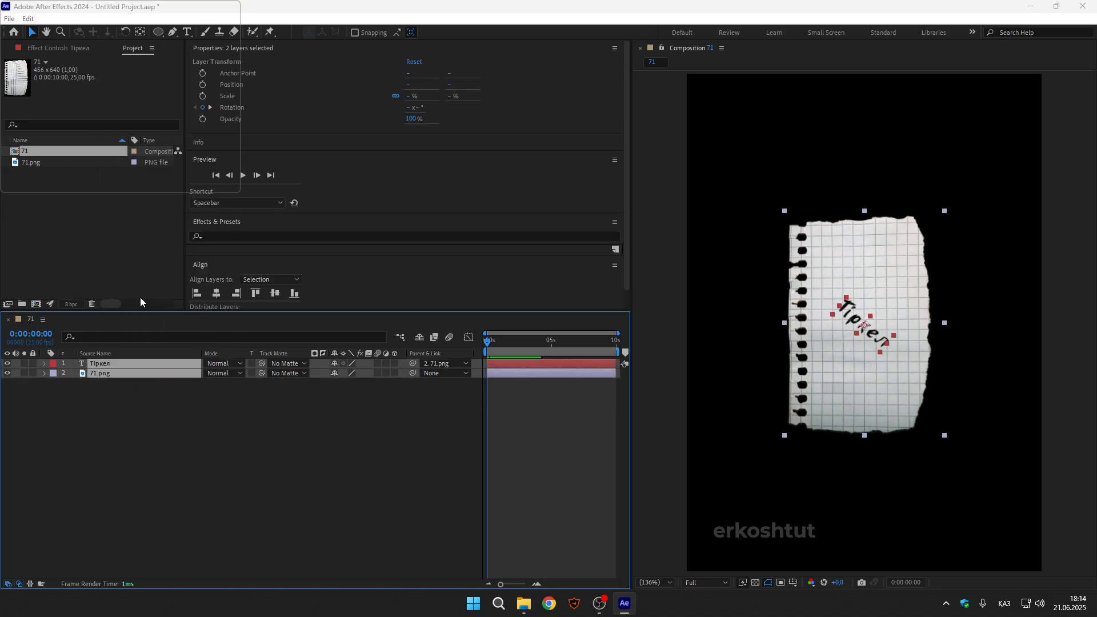
left_click(592, 377)
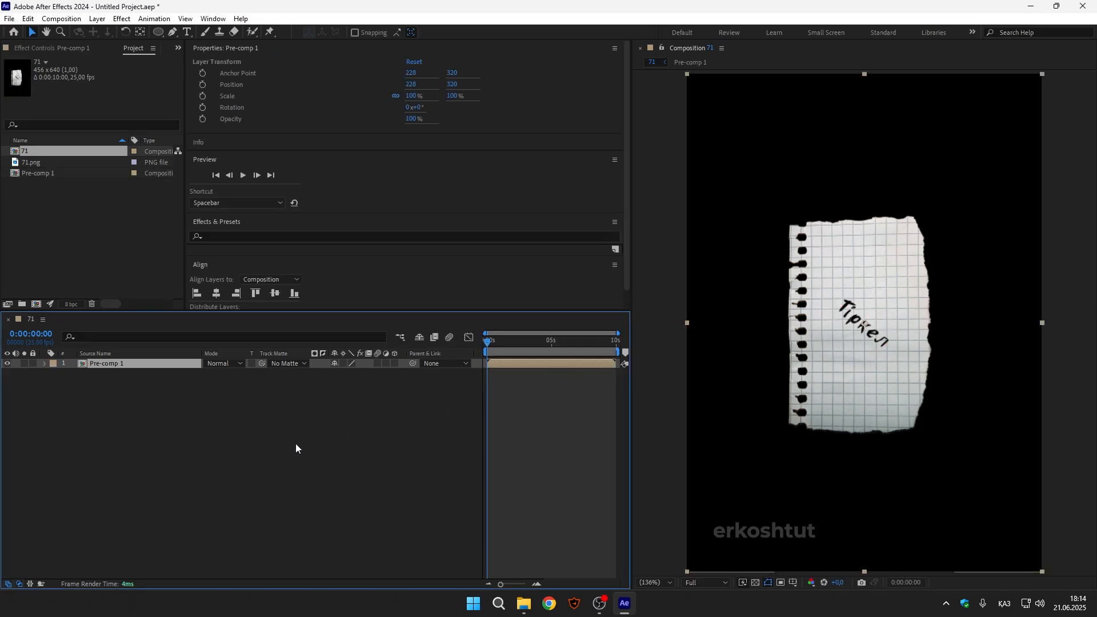
left_click(107, 365)
mouse_move(494, 347)
left_mouse_down()
mouse_move(539, 346)
mouse_move(475, 352)
left_mouse_up()
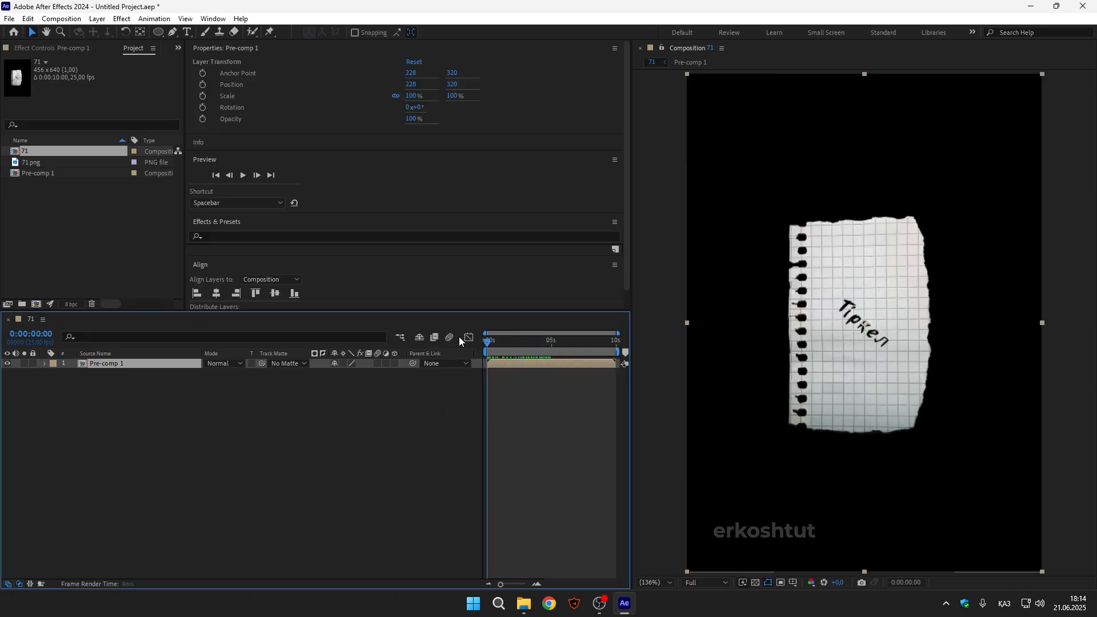
Create a new 1080 × 1920 composition, Comp 1, at 25 fps with a duration of 5 seconds
left_click(80, 262)
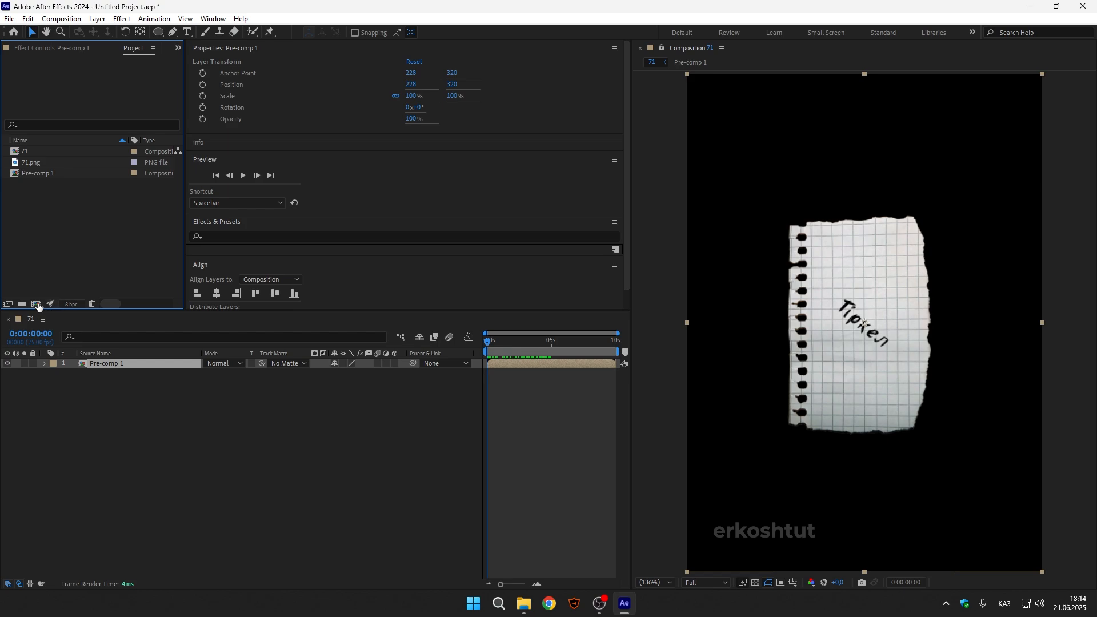
left_click(37, 305)
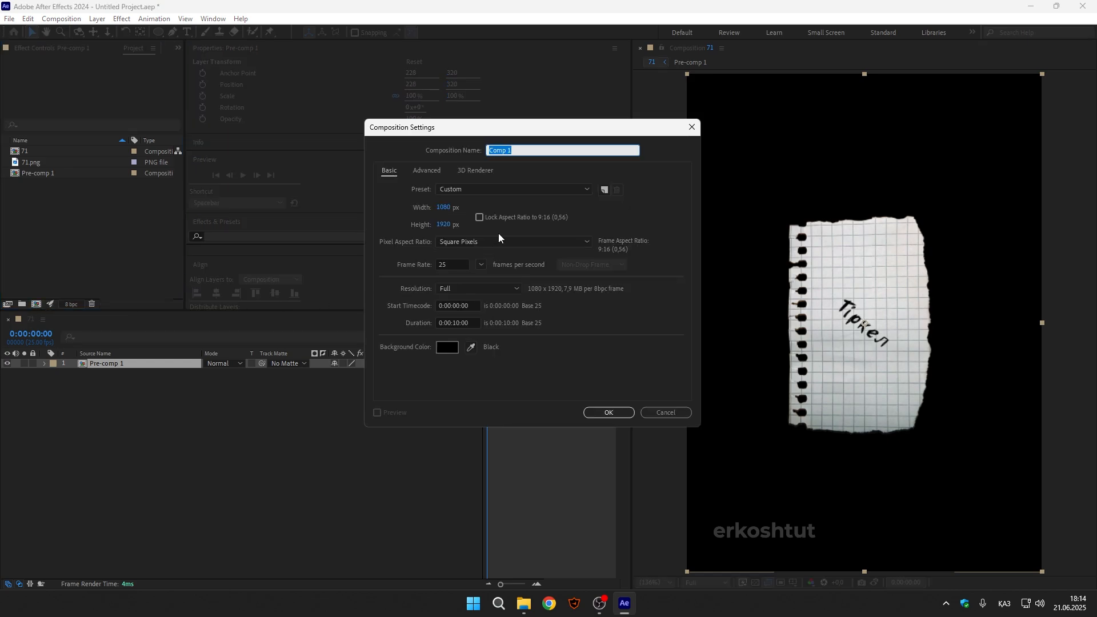
left_click(458, 323)
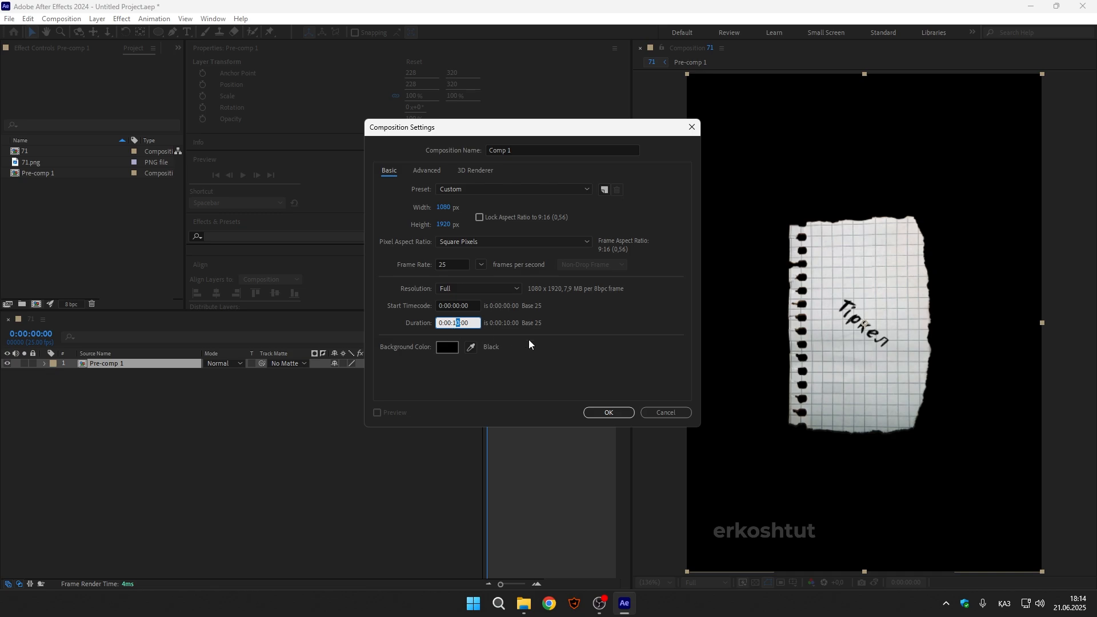
key("BackSpace")
key("BackSpace")
left_click(627, 414)
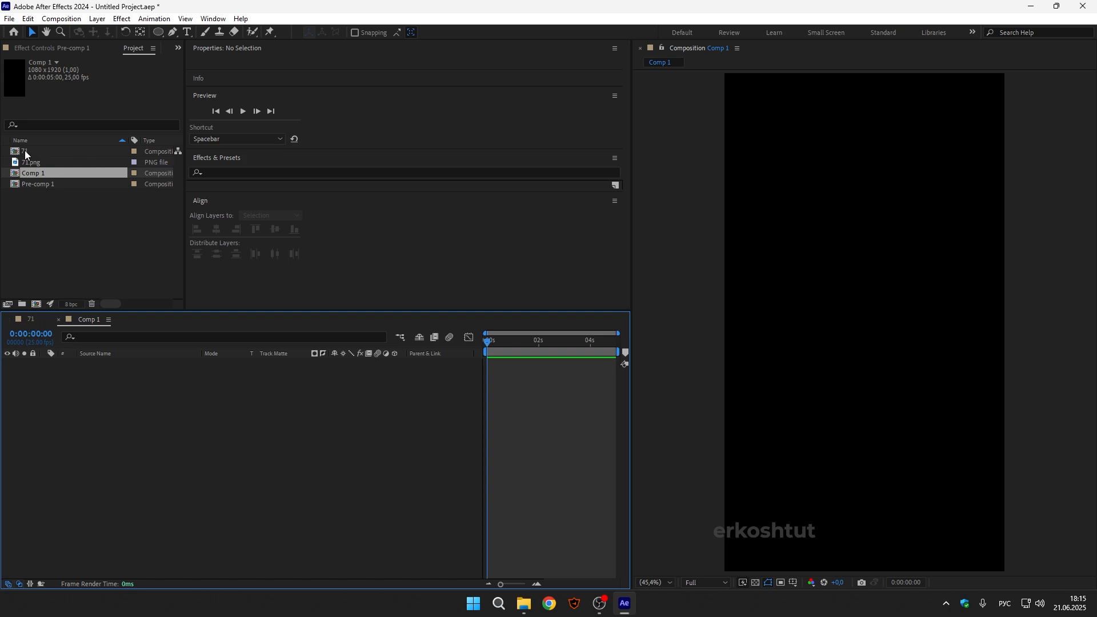
Add Pre-comp 1 to the Comp 1 timeline and scale it to 288%
left_click_drag(21, 150, 169, 399)
left_click(47, 182)
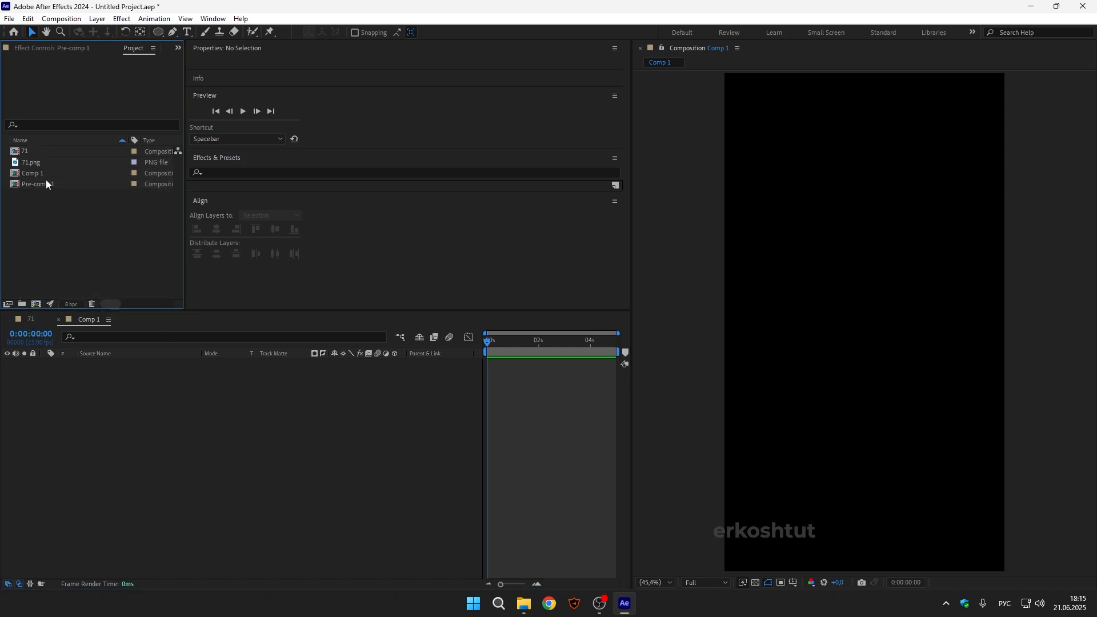
left_click_drag(20, 150, 166, 410)
left_click(38, 187)
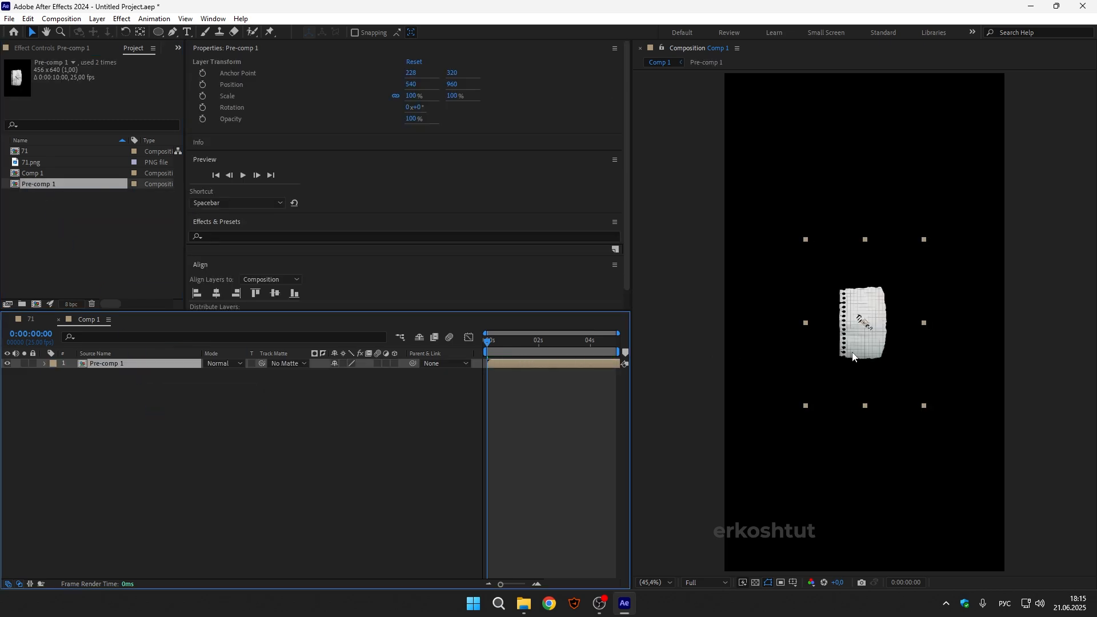
key("s")
left_click_drag(371, 373, 487, 343)
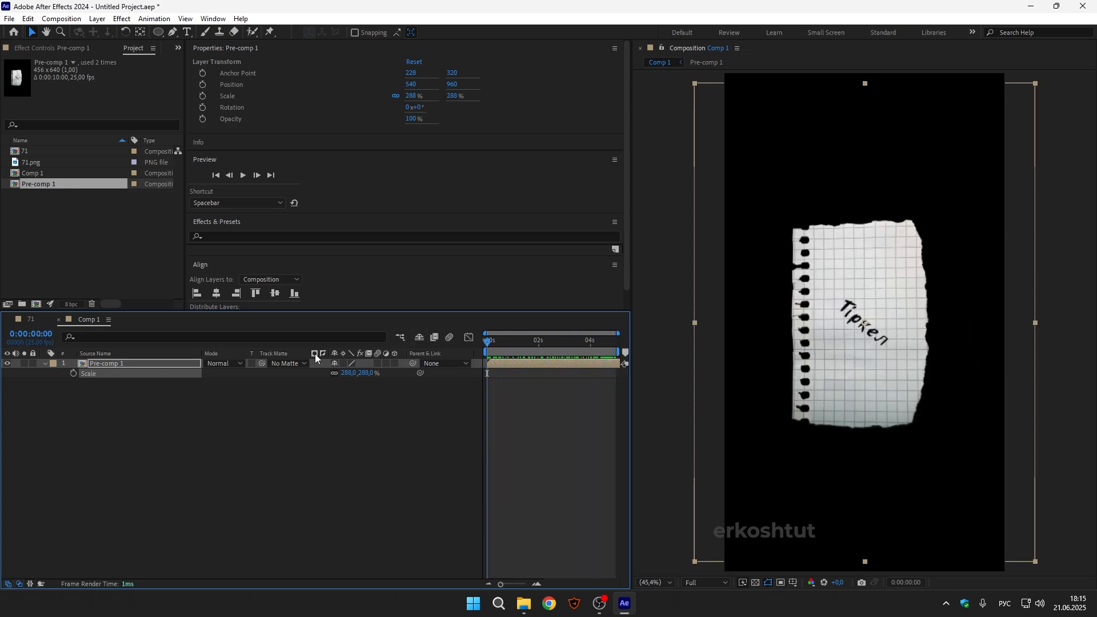
Keyframe the Pre-comp 1 layer's position at 0:00:00:00 with the paper off-screen at -397, 960
left_click(103, 366)
key("p")
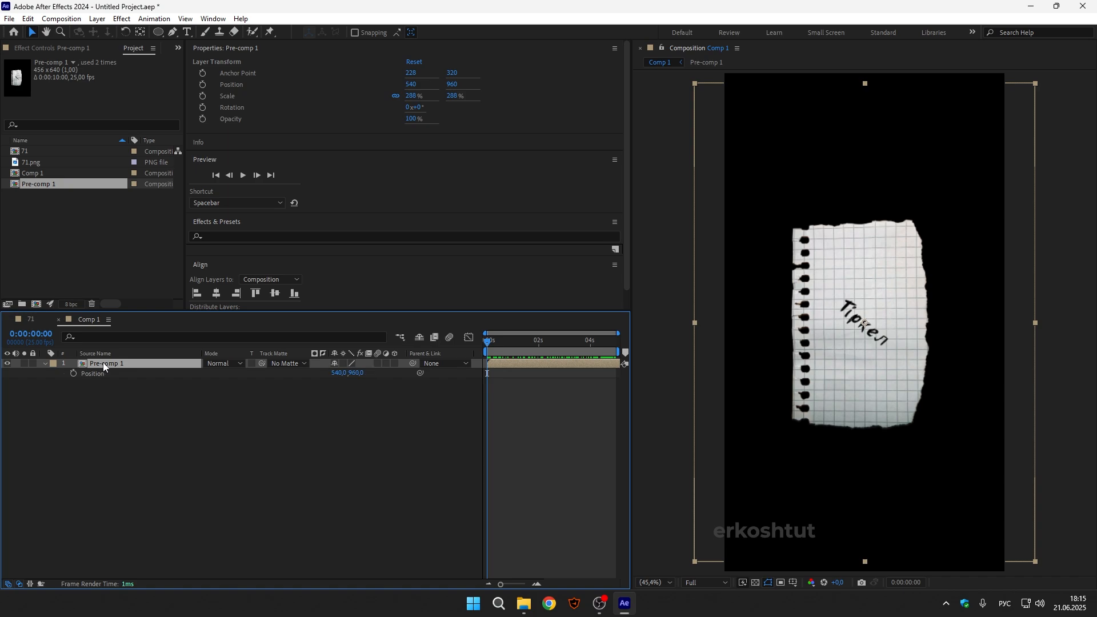
left_click(72, 373)
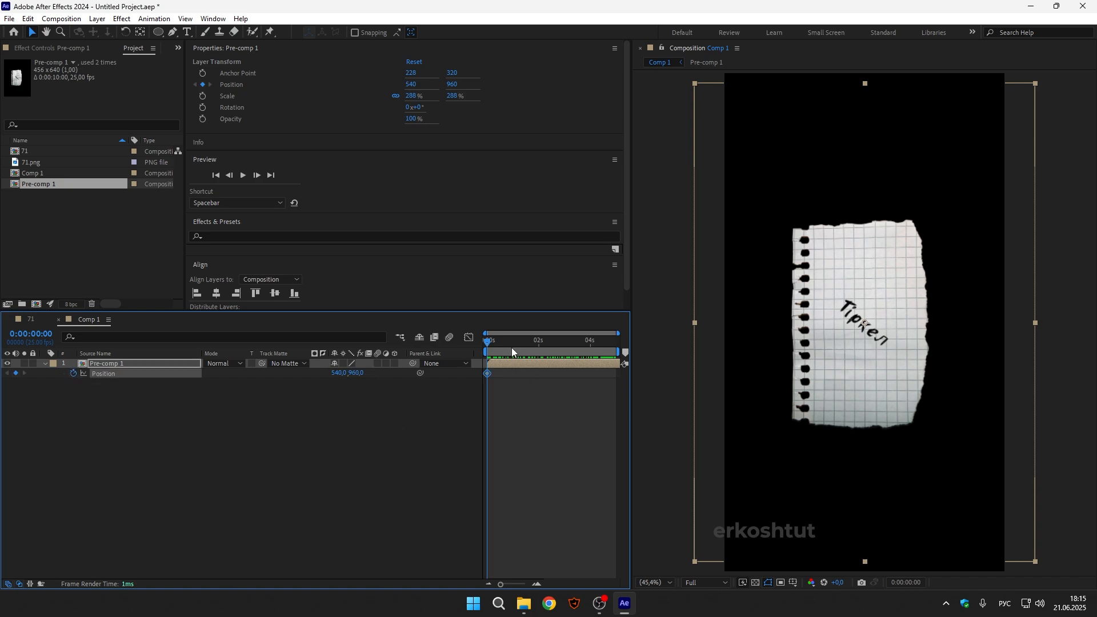
left_click_drag(512, 350, 633, 343)
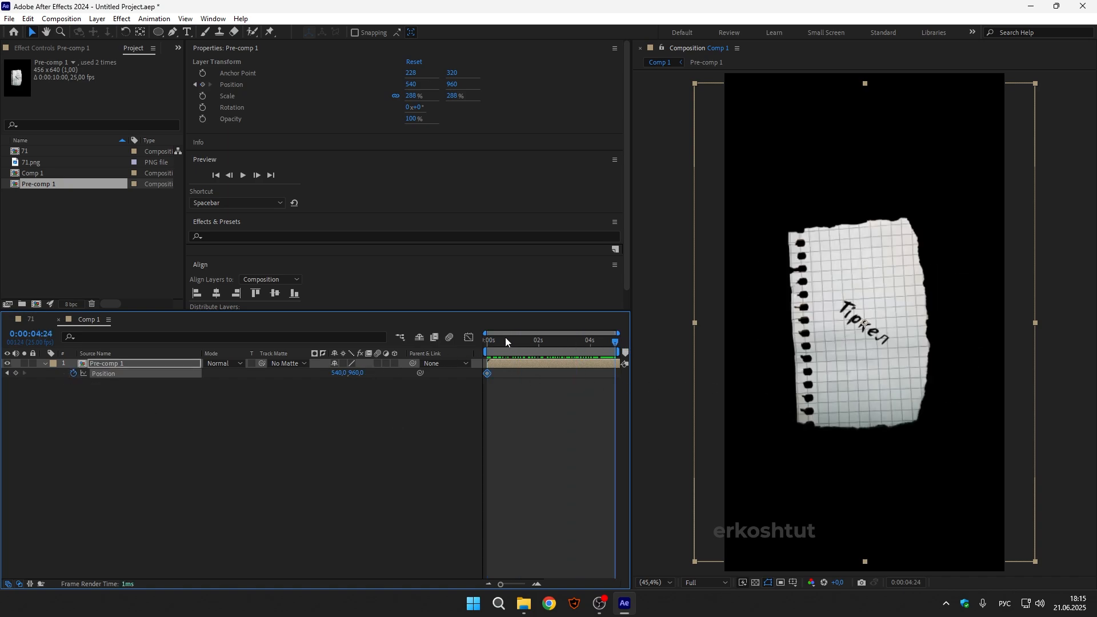
left_click_drag(505, 339, 390, 347)
left_click_drag(340, 373, 68, 375)
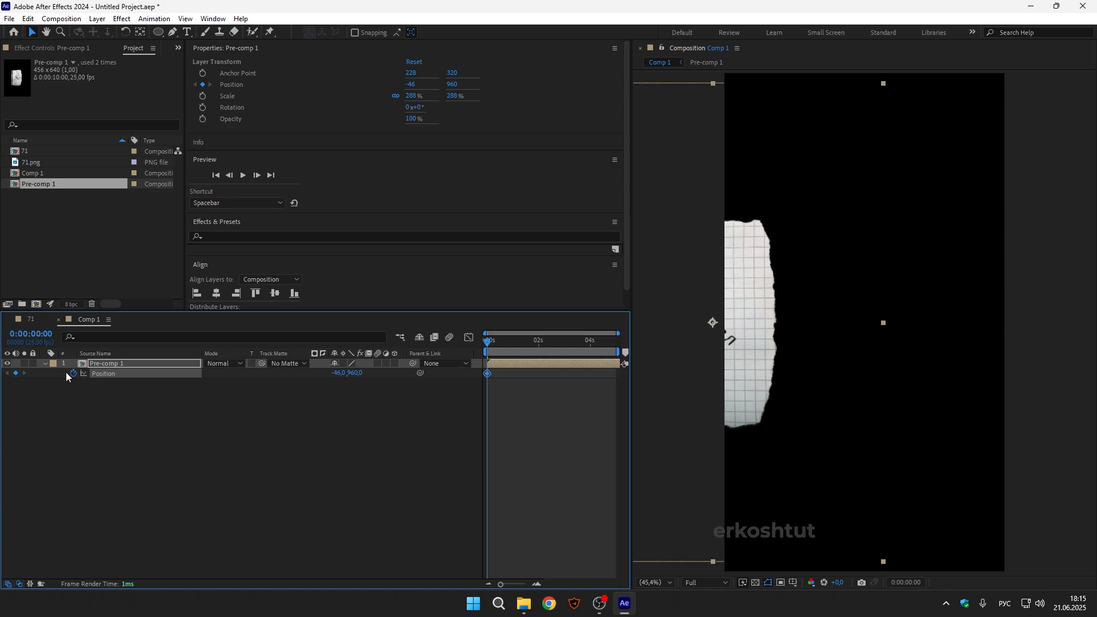
left_click_drag(341, 373, 154, 381)
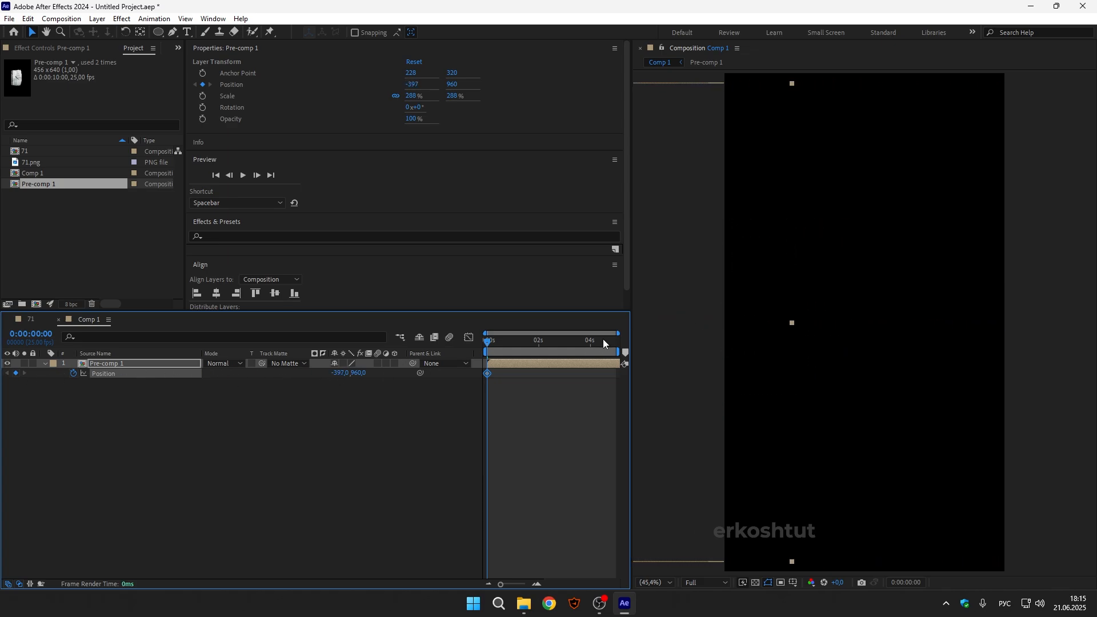
Keyframe the layer's position at 1509, 960 on frame 0:00:04:24 and preview the paper's flight from the start
left_click_drag(604, 343, 637, 343)
left_click_drag(341, 374, 659, 368)
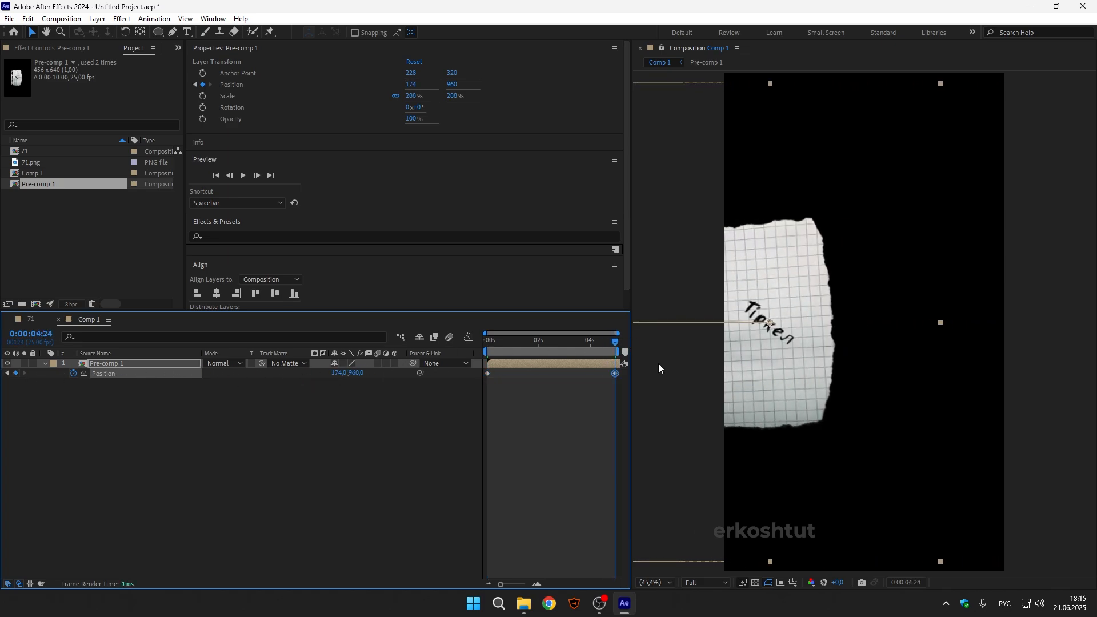
left_click_drag(337, 373, 588, 374)
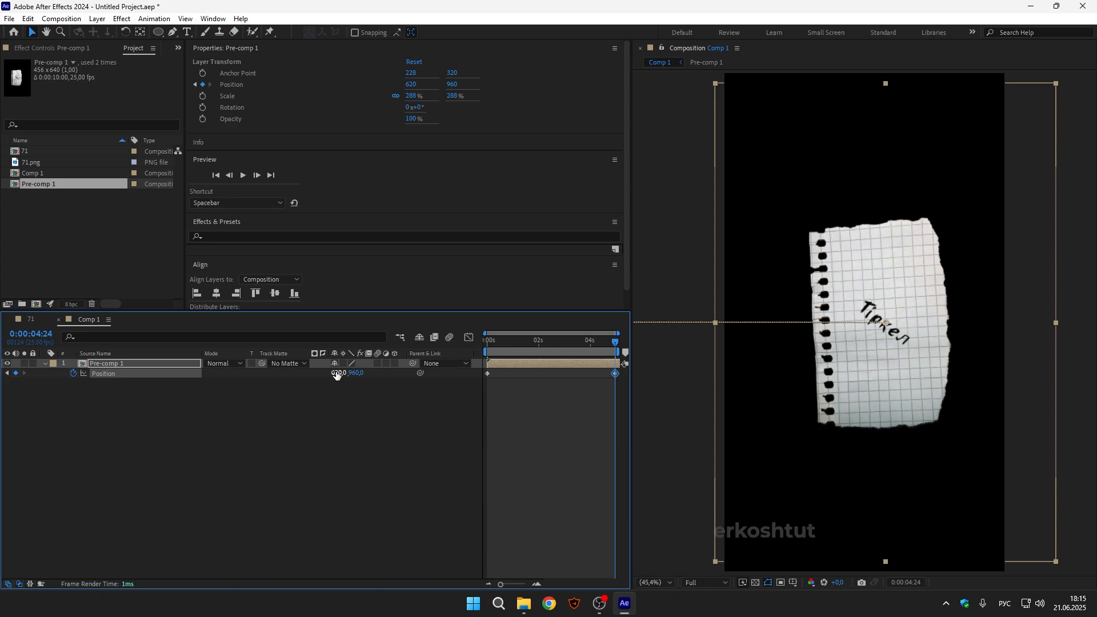
left_click_drag(338, 374, 774, 360)
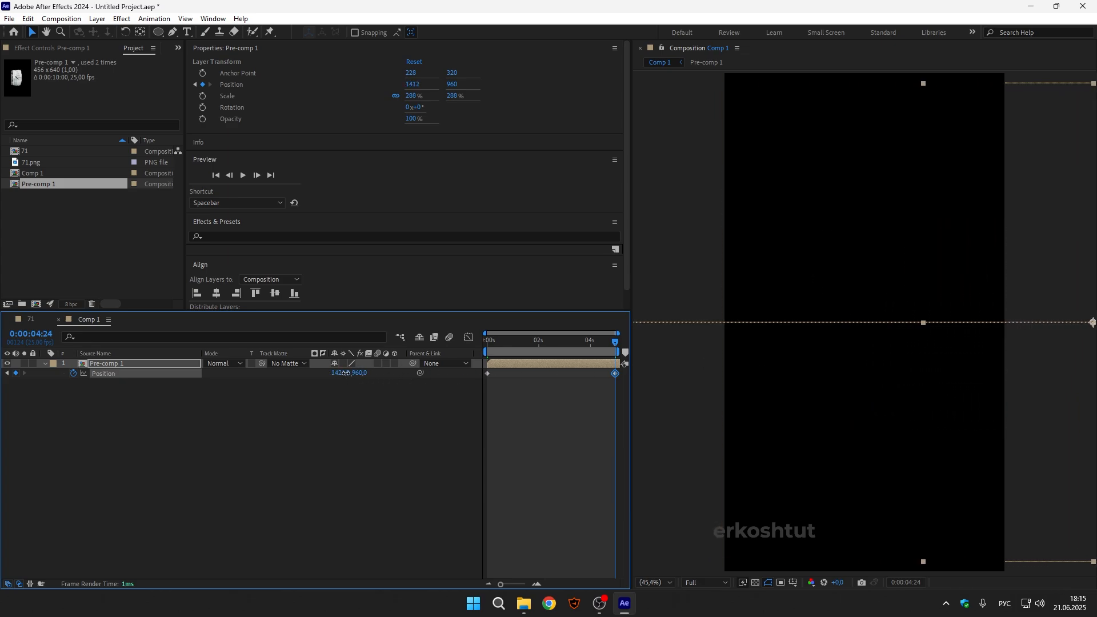
left_click_drag(346, 373, 600, 368)
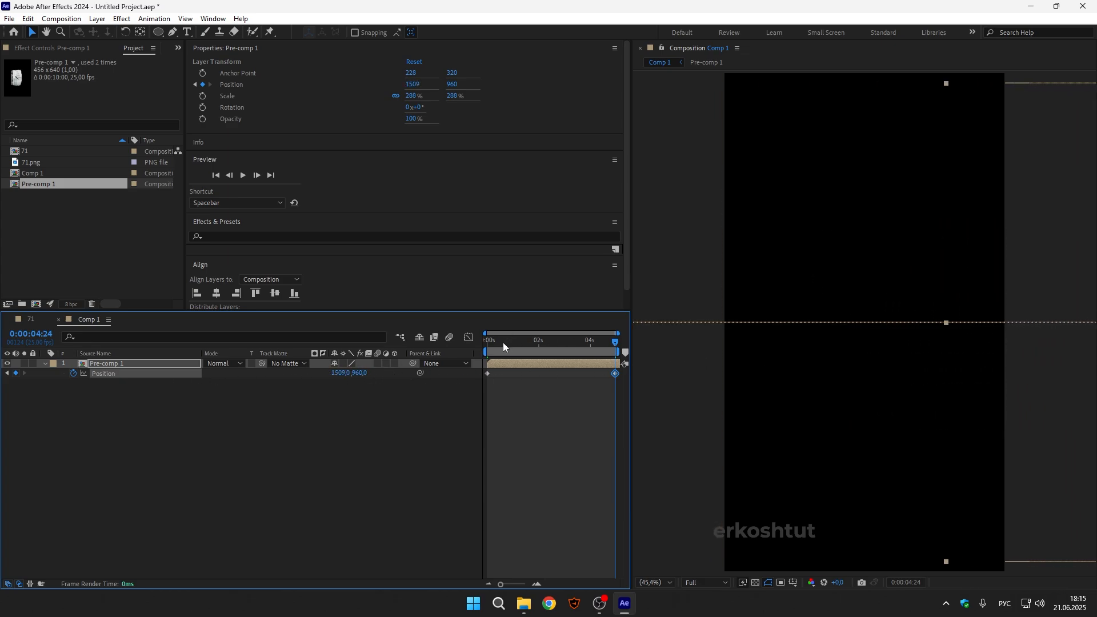
key("Home")
key("space")
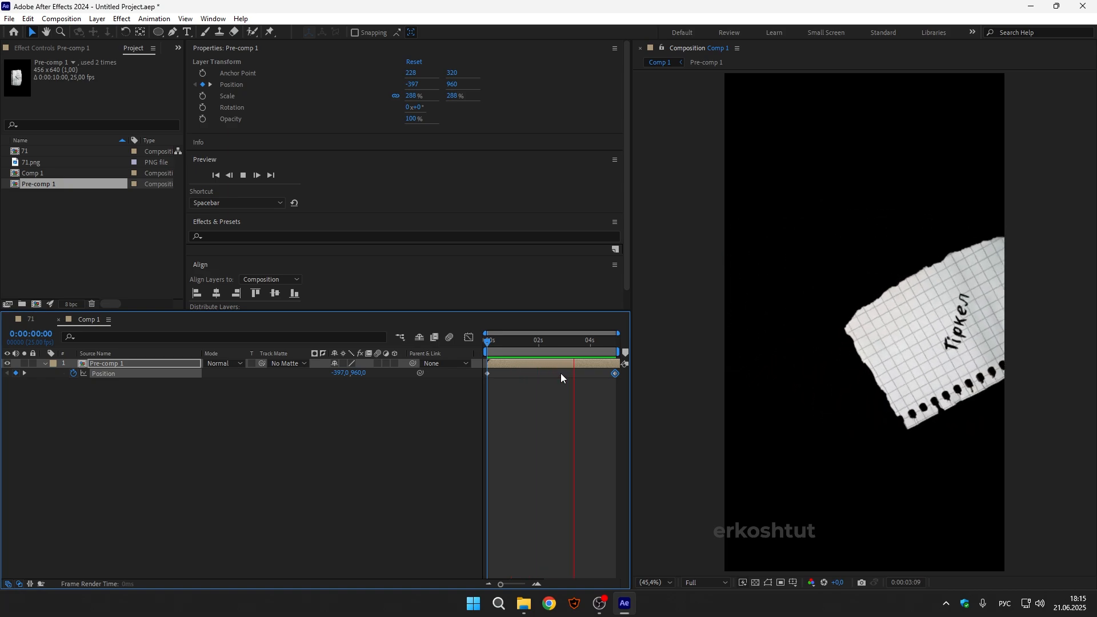
left_click(490, 350)
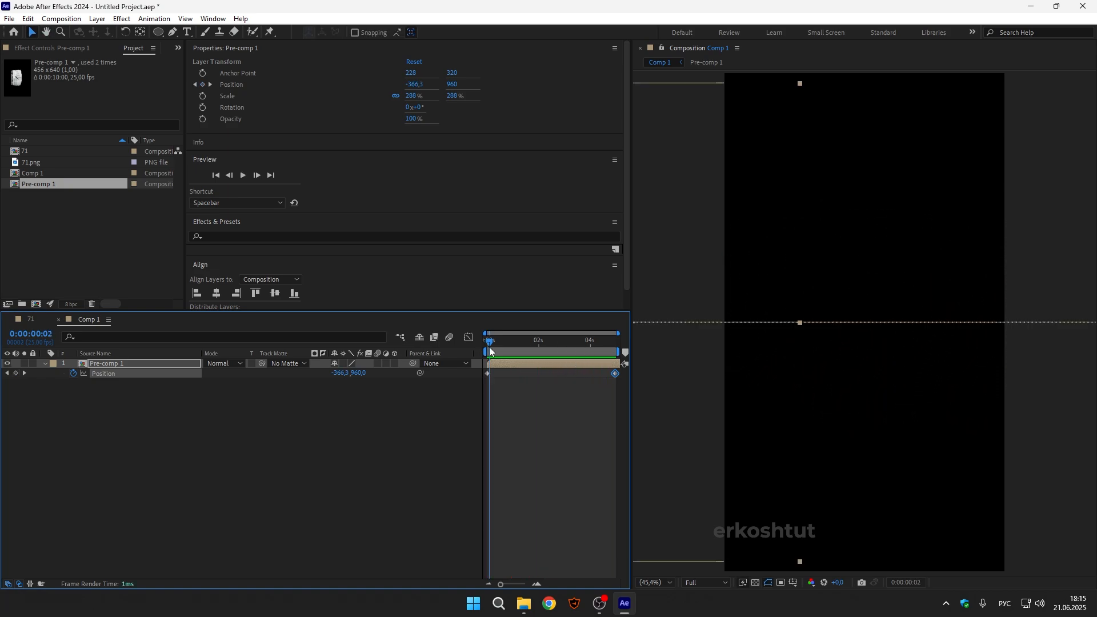
left_click_drag(531, 339, 406, 342)
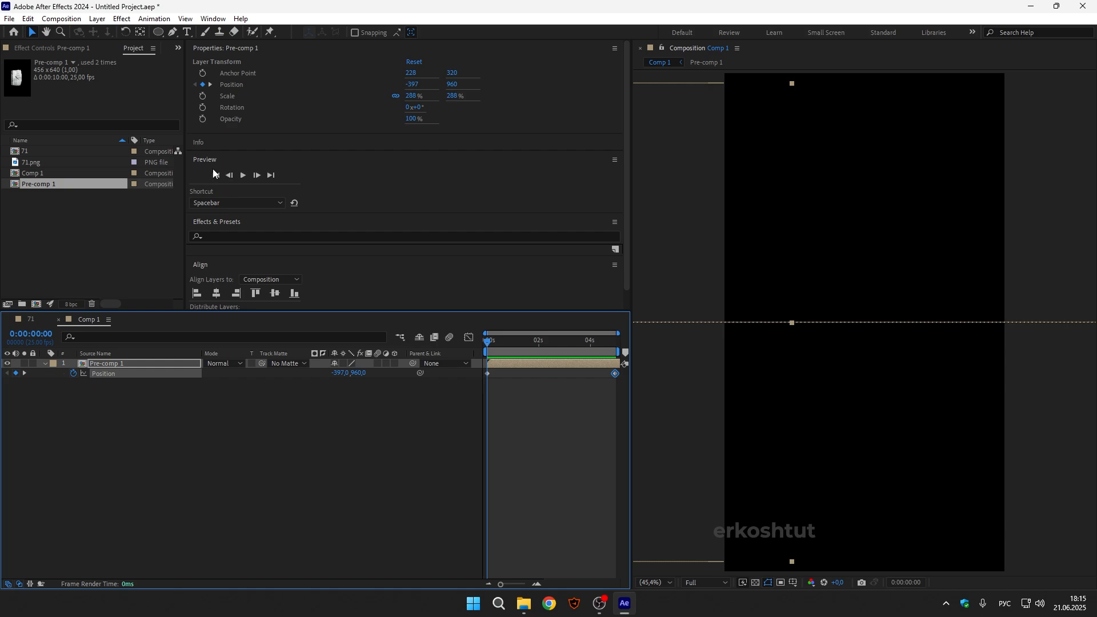
Search the effects for "cyl", apply CC Cylinder to the Pre-comp 1 layer and expand its Rotation settings
left_click(214, 236)
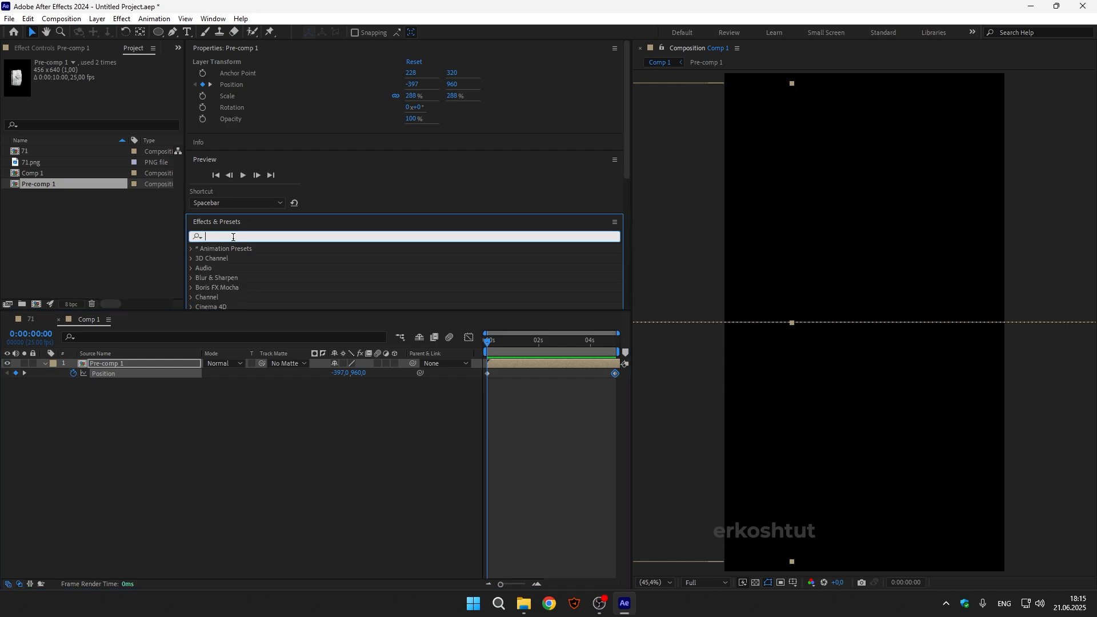
type("cyl")
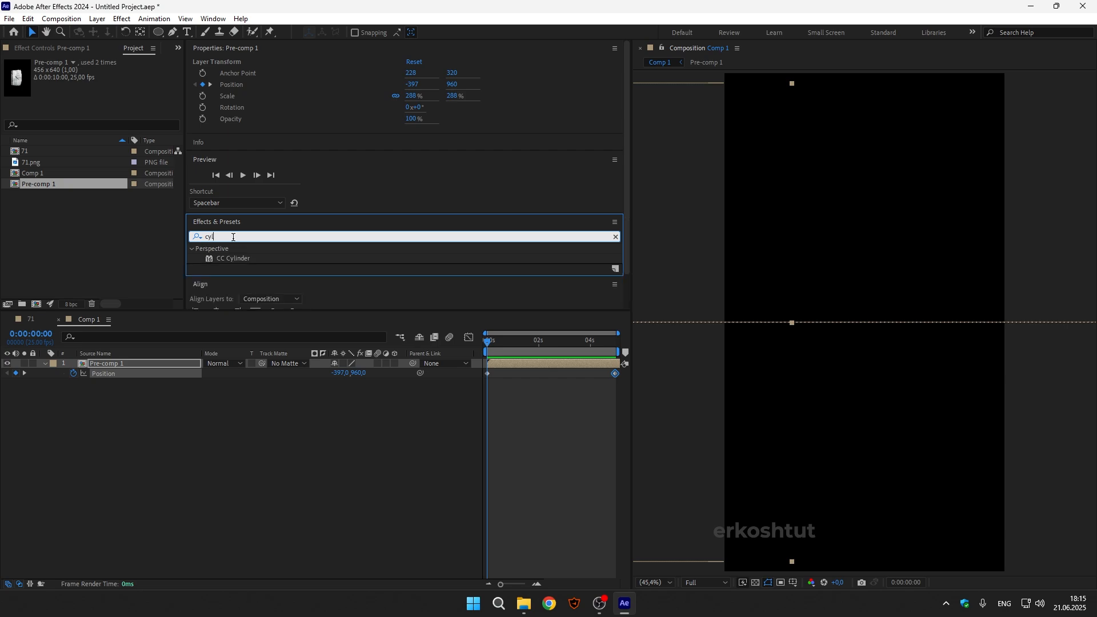
left_click_drag(235, 260, 115, 366)
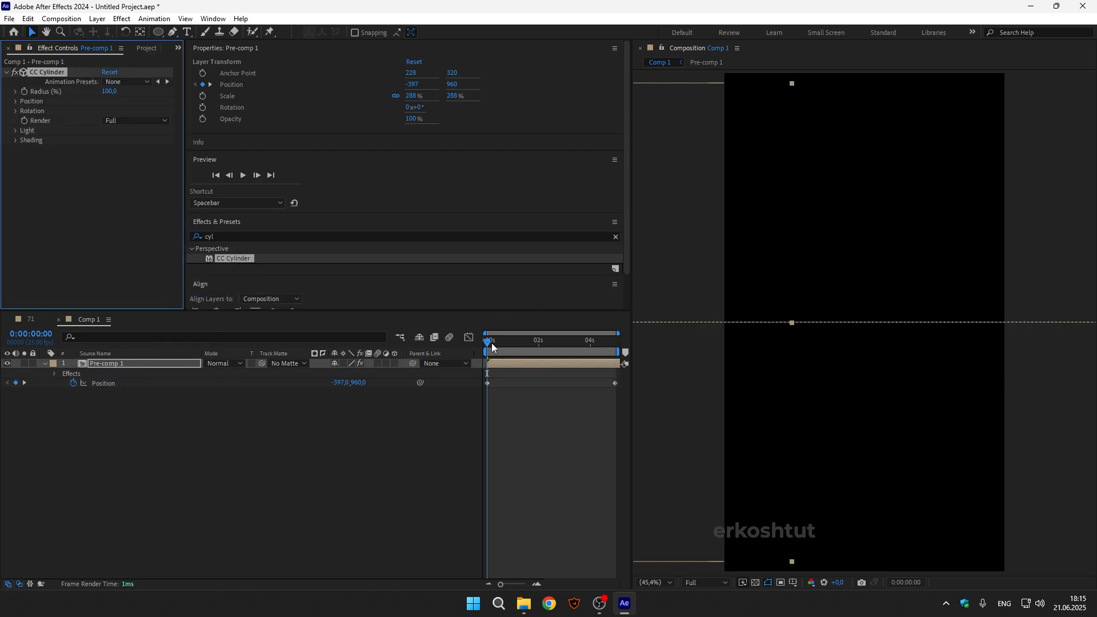
left_click(16, 111)
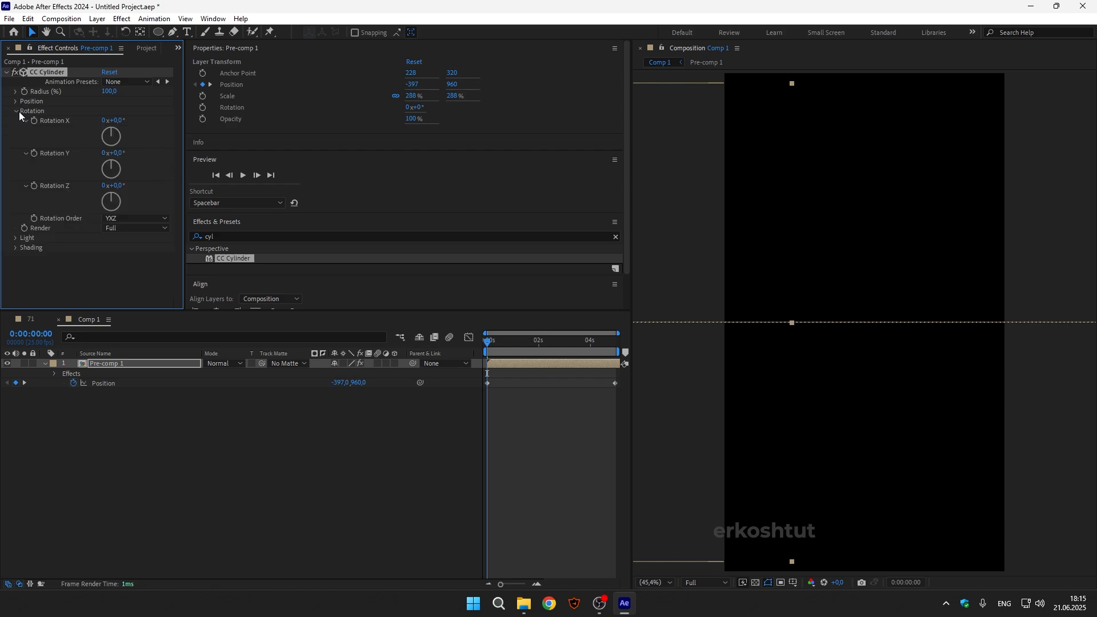
left_click(16, 112)
left_click(16, 112)
left_click_drag(494, 343, 464, 341)
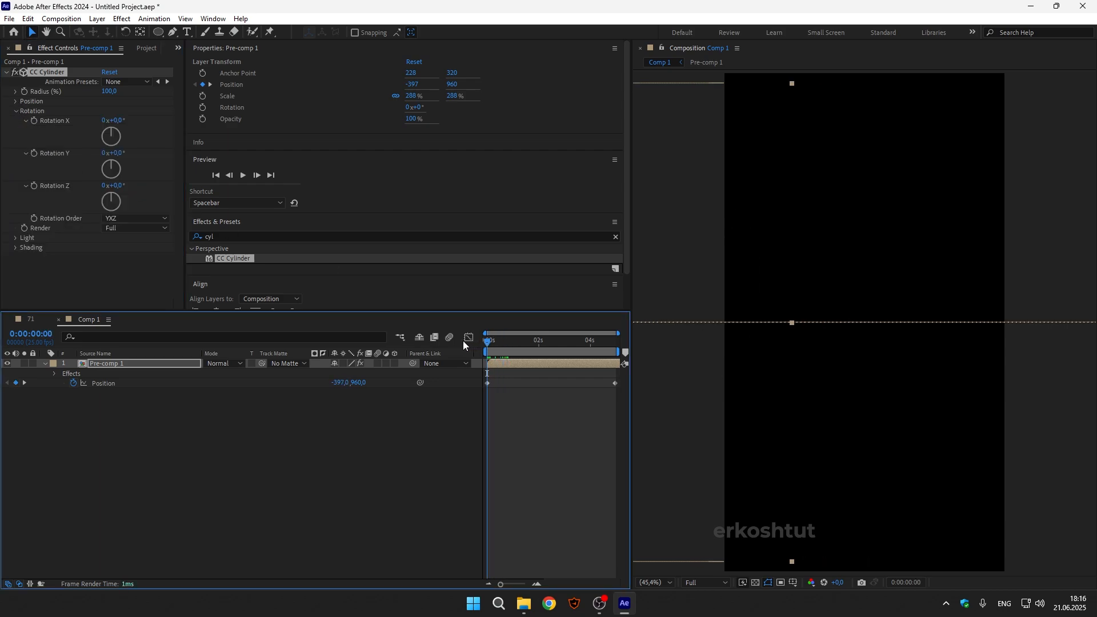
Keyframe CC Cylinder's Rotation X, Y and Z at the first frame and increase them at 0:00:04:24, with Rotation X at 74°
left_click(33, 122)
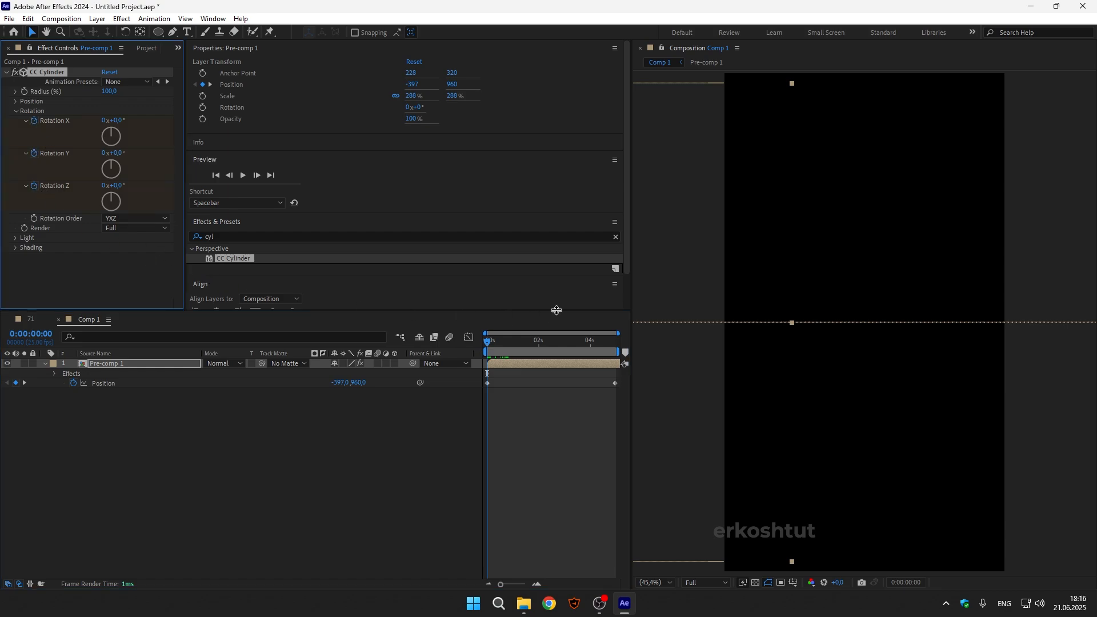
left_click_drag(578, 341, 619, 343)
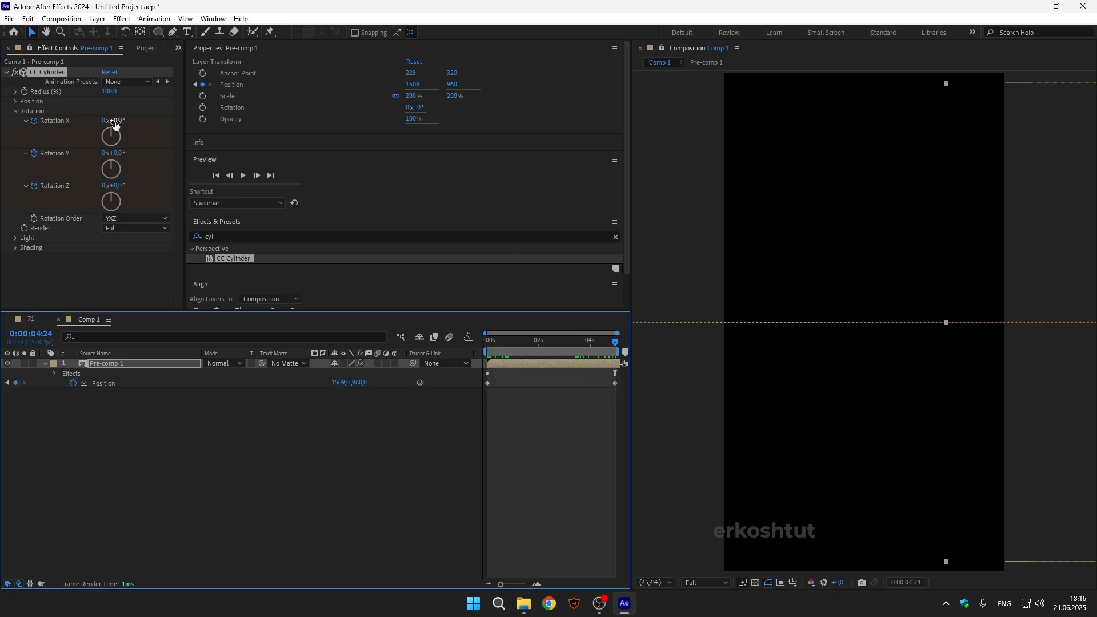
left_click_drag(115, 122, 159, 124)
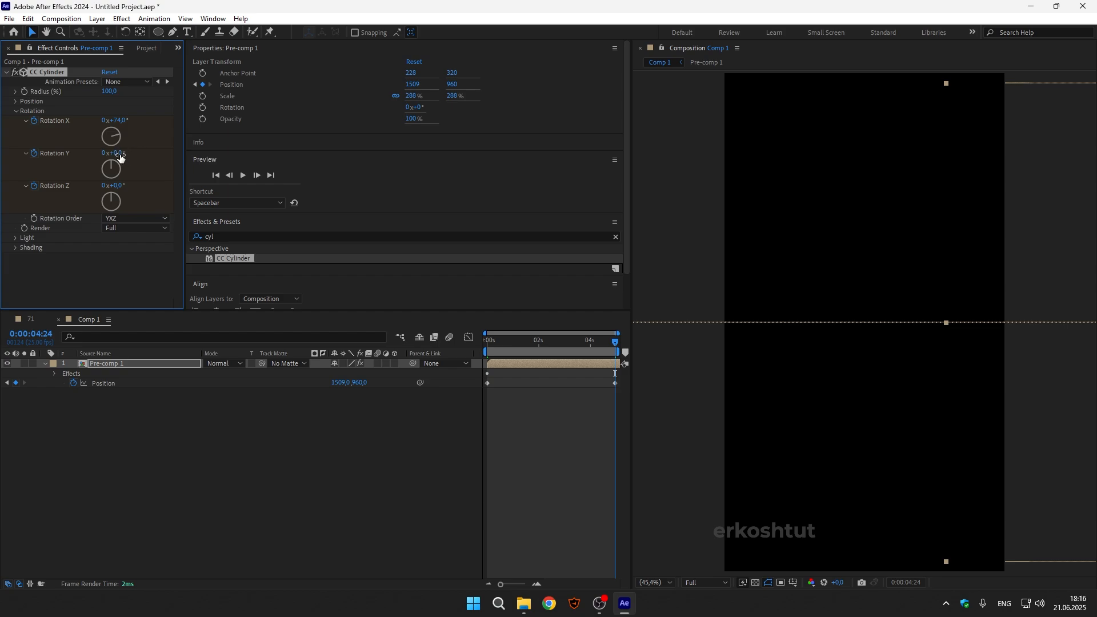
left_click_drag(121, 157, 155, 188)
left_click_drag(502, 340, 547, 342)
left_click(500, 342)
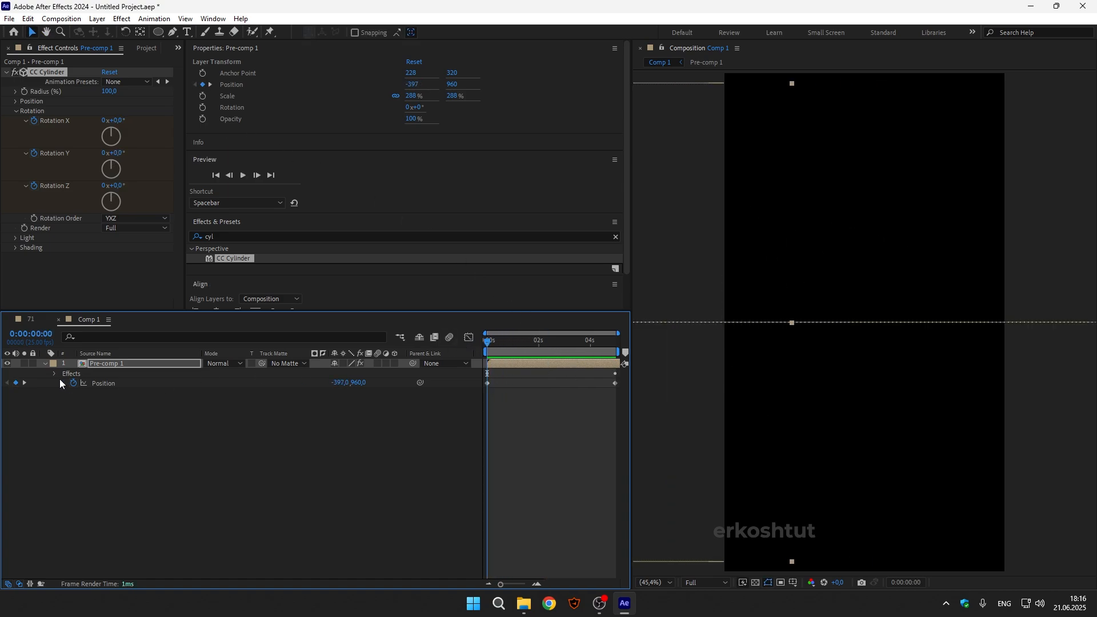
left_click(172, 428)
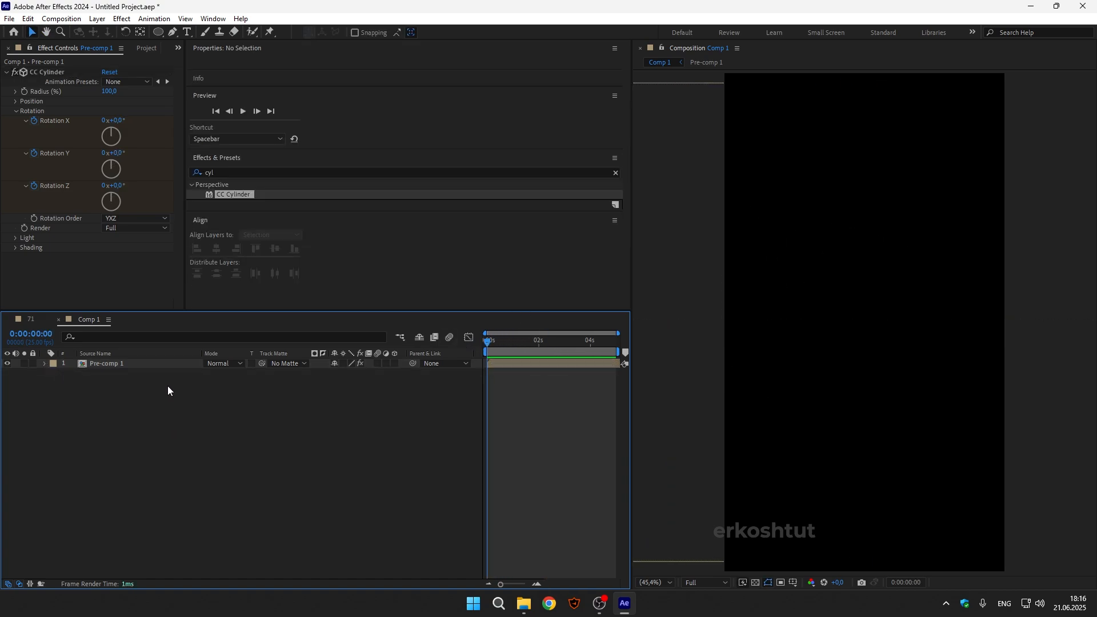
left_click(16, 111)
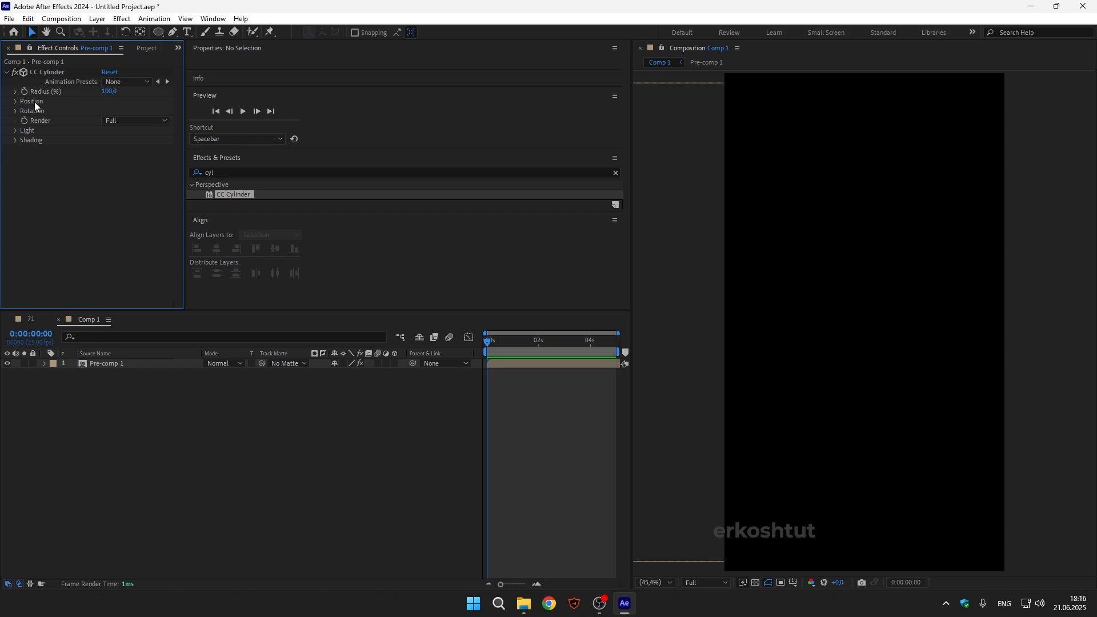
Duplicate the Pre-comp 1 layer twice in Comp 1
left_click(108, 363)
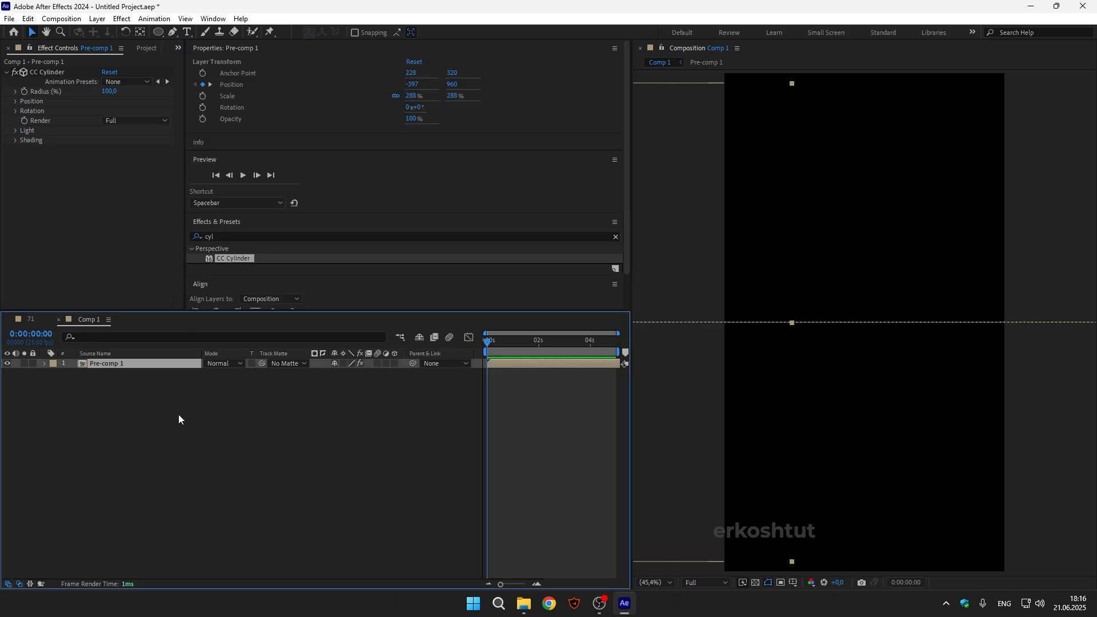
key("ctrl+d")
key("ctrl+d")
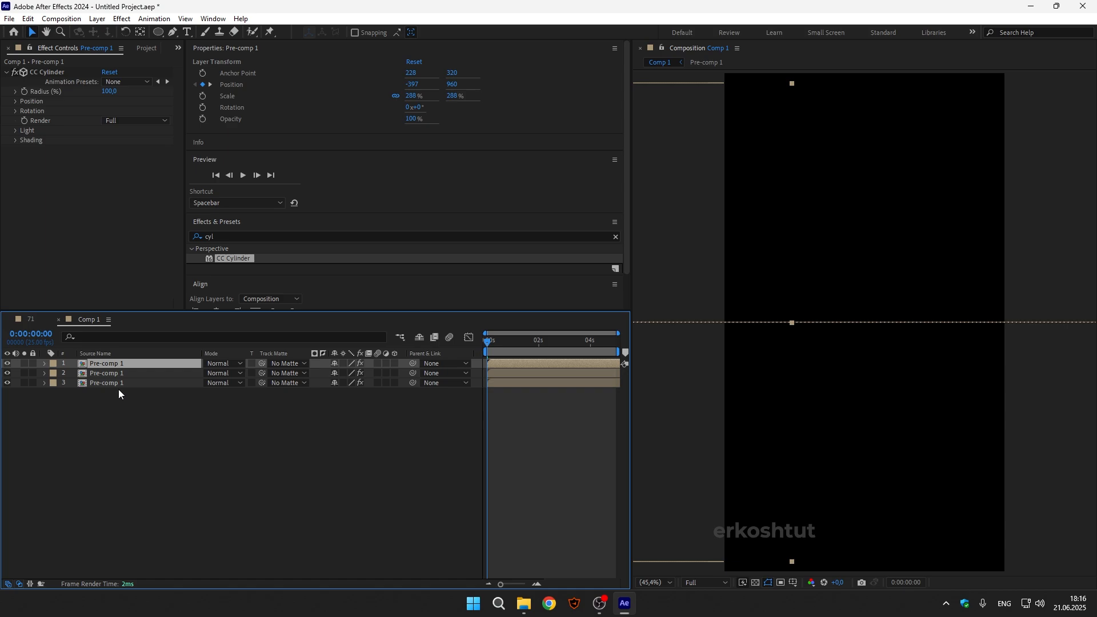
Rename the topmost Pre-comp 1 layer in Comp 1 to 1
left_click_drag(114, 384, 120, 363)
double_click(118, 363)
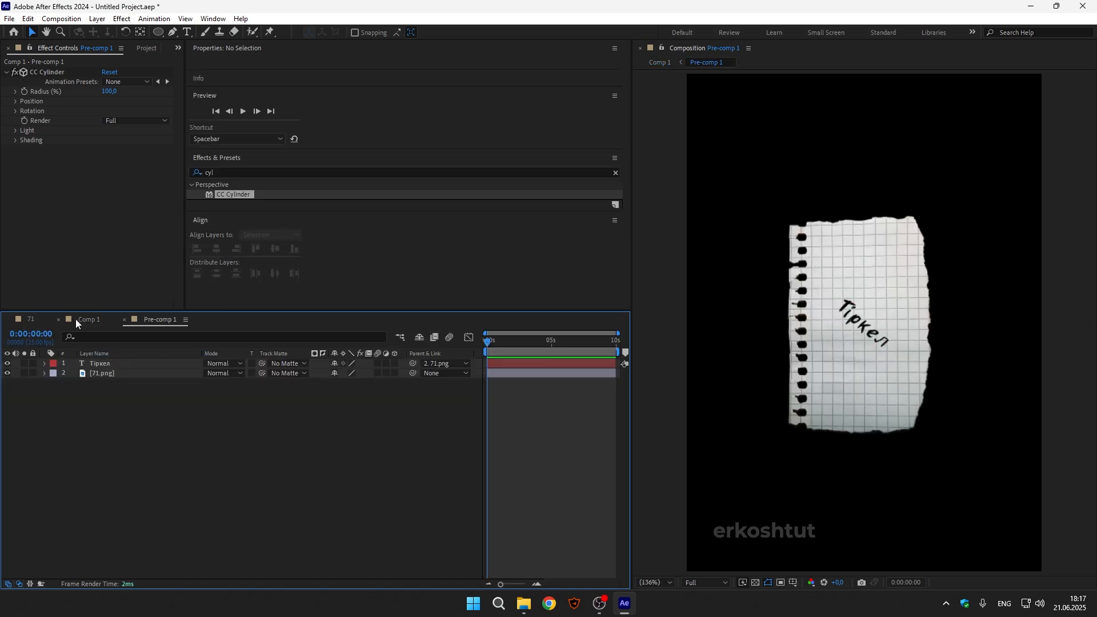
left_click(81, 319)
right_click(111, 364)
left_click(148, 332)
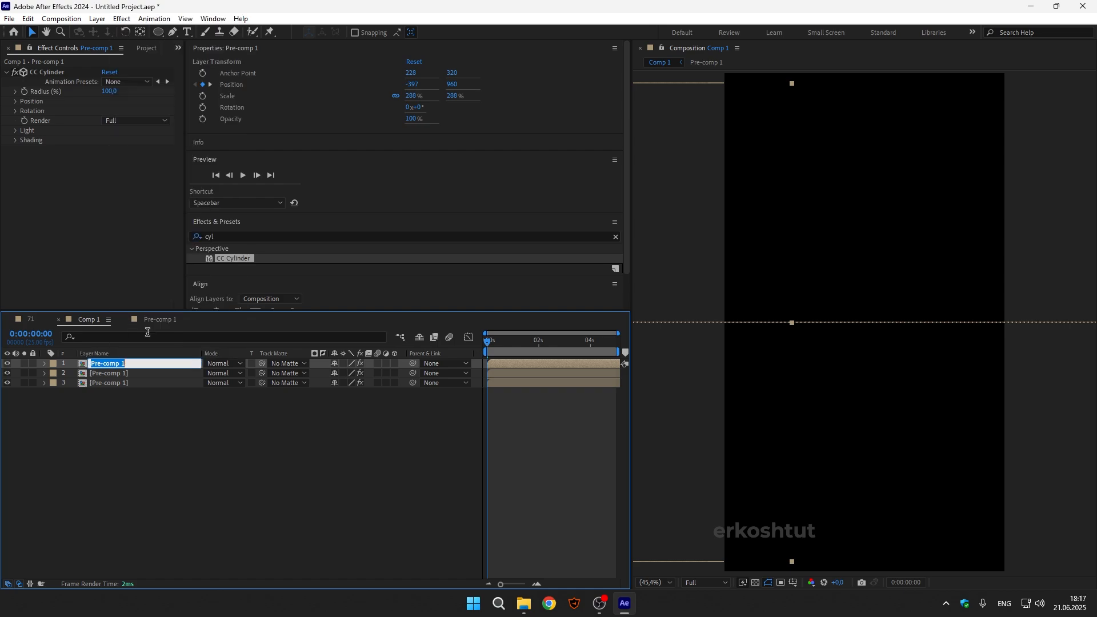
key("BackSpace")
left_click(83, 422)
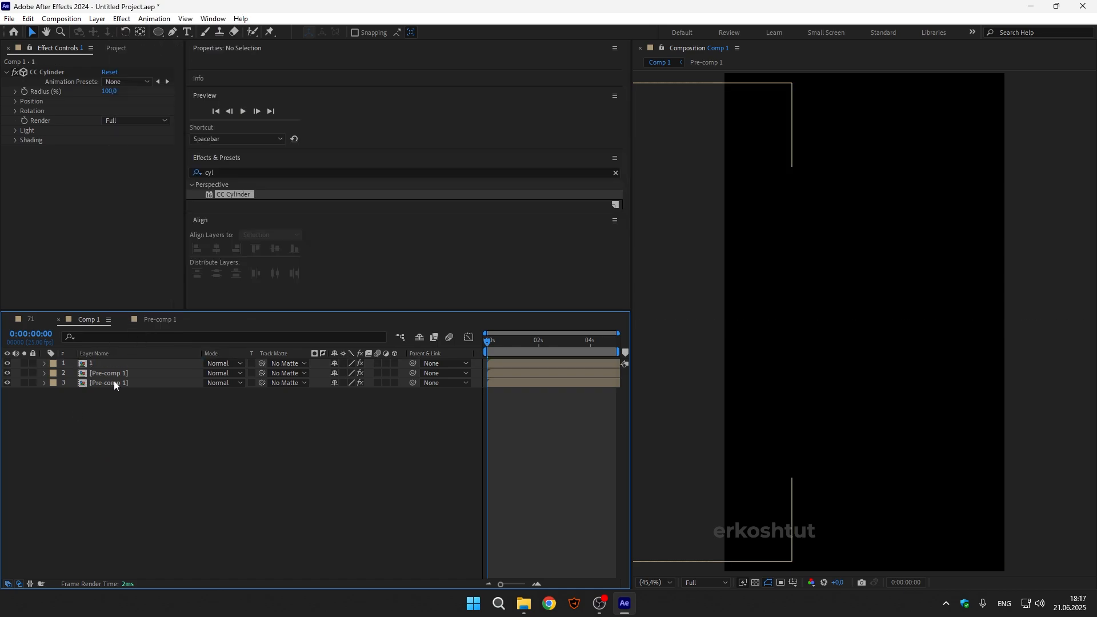
left_click(107, 372)
right_click(111, 373)
left_click(126, 431)
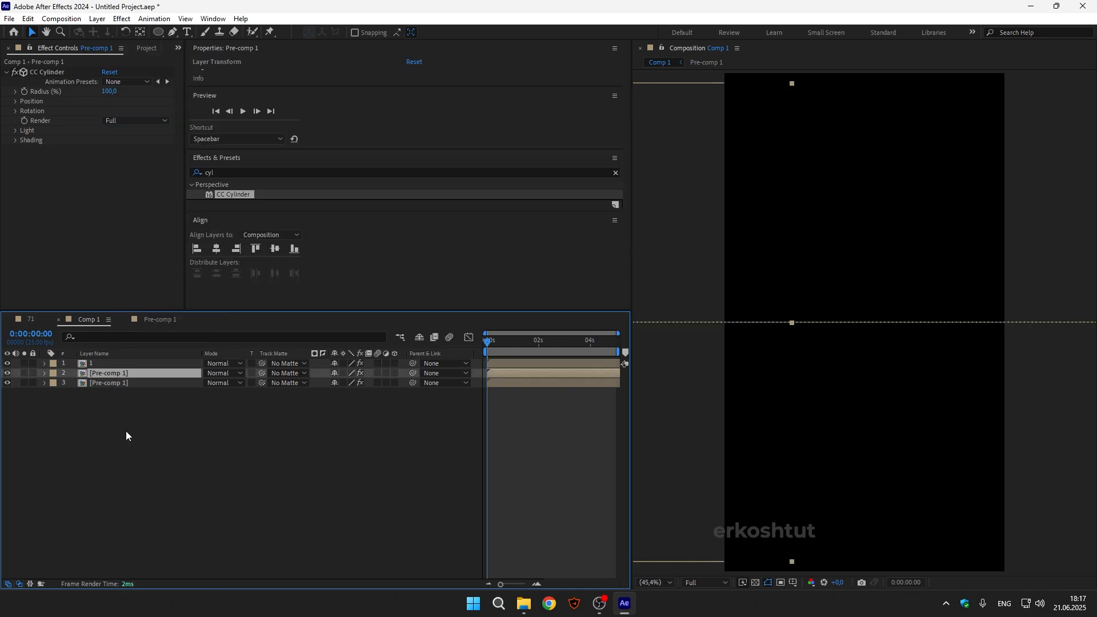
Shift all position keyframes of the second paper layer up to Y 317 and check the result mid-flight
left_click_drag(533, 343, 547, 341)
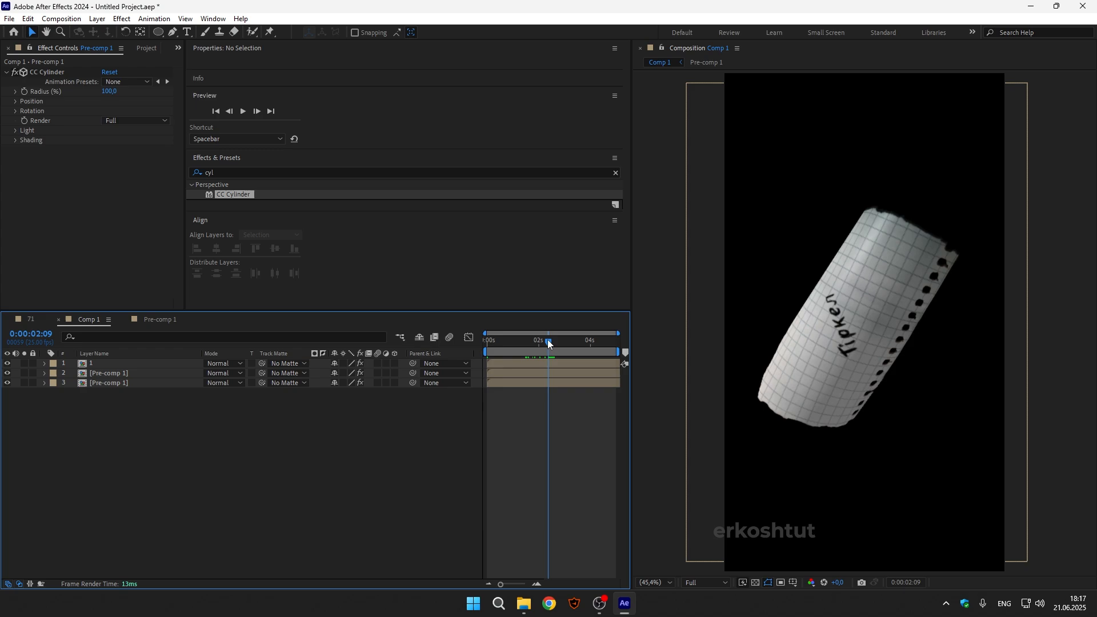
left_click(107, 373)
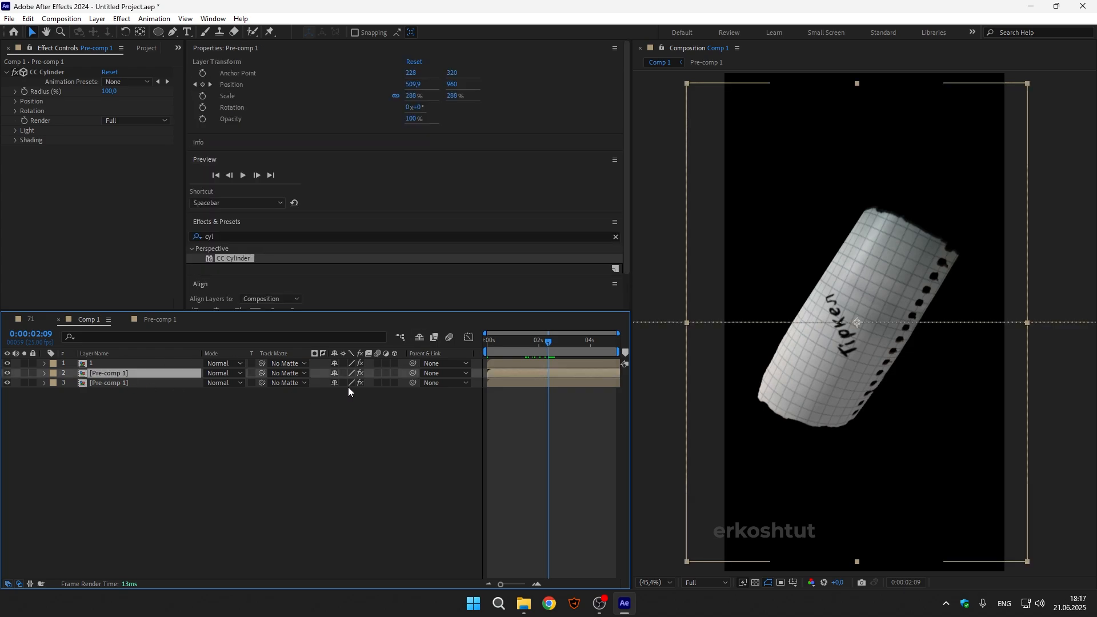
key("u")
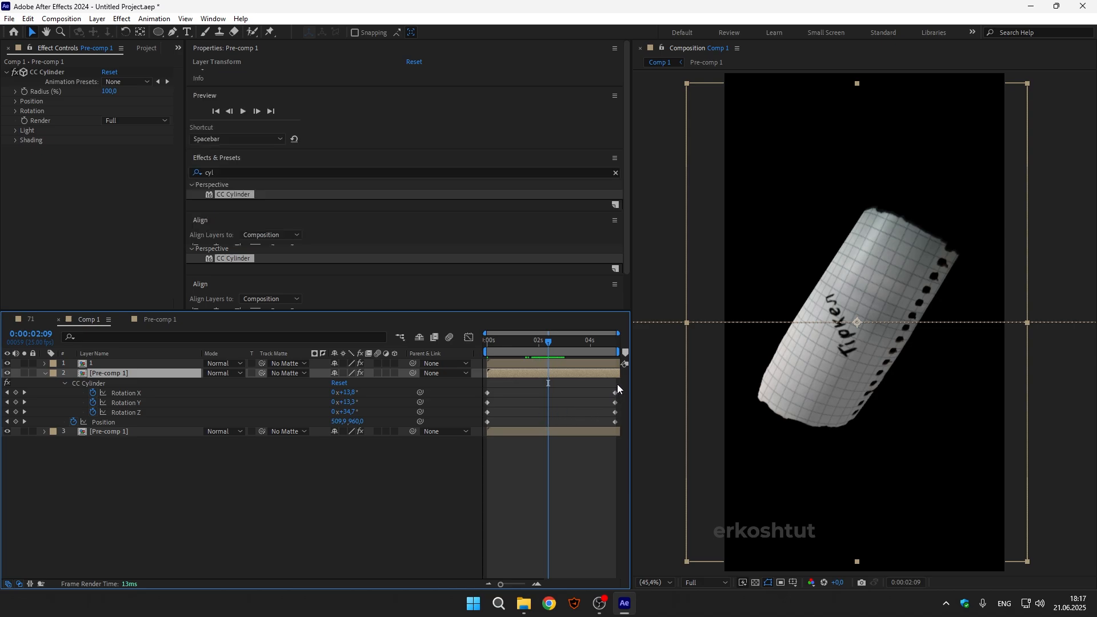
left_click_drag(617, 388, 441, 436)
left_click_drag(495, 343, 485, 345)
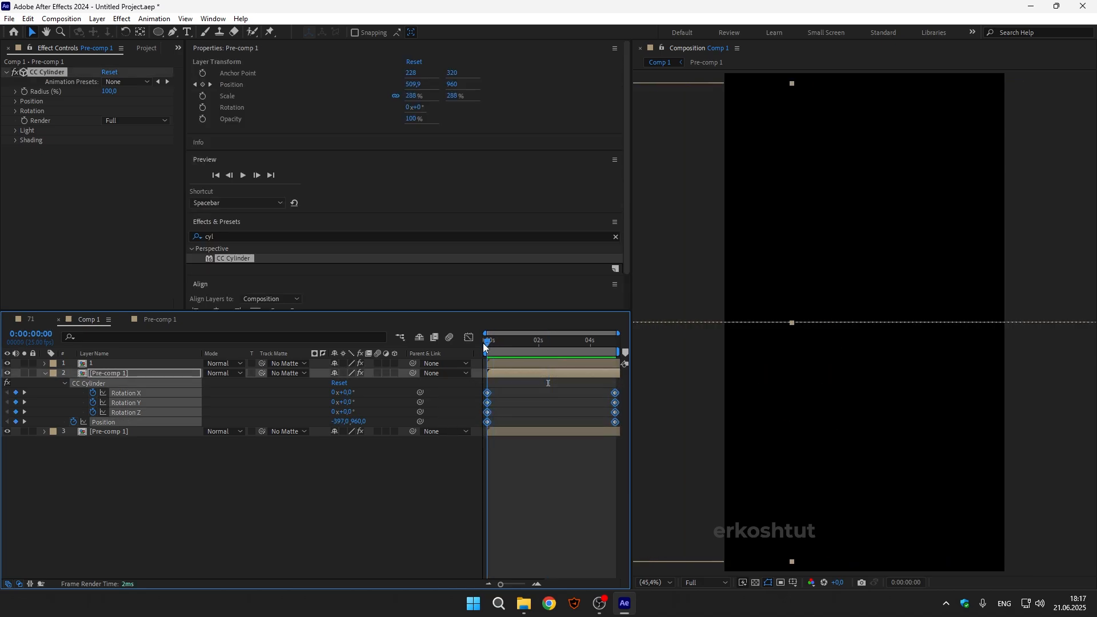
left_click_drag(358, 424, 234, 454)
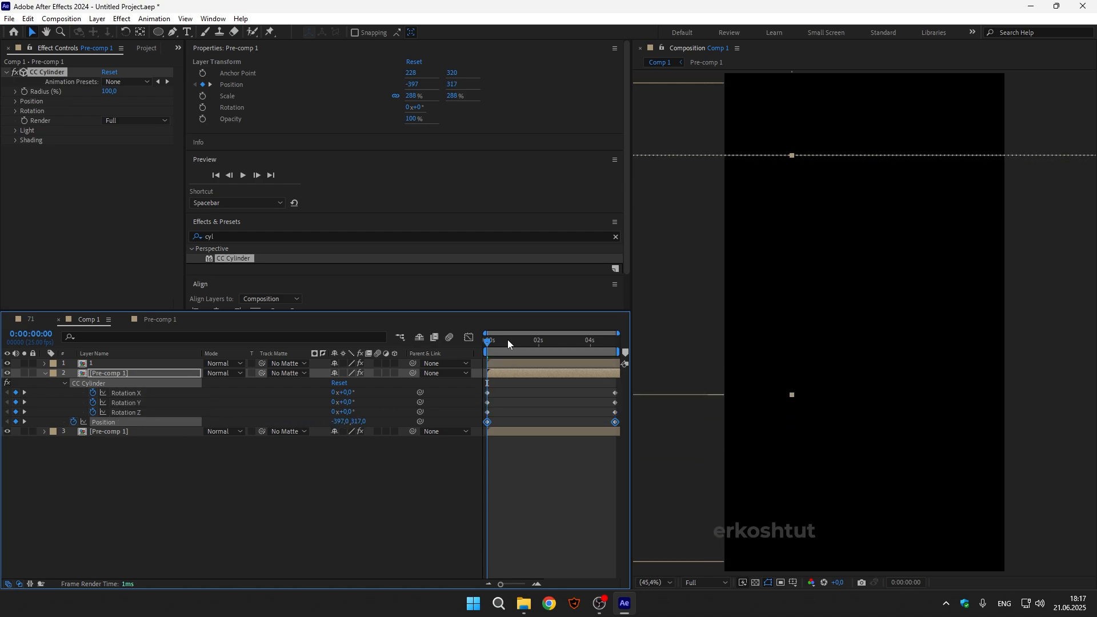
left_click_drag(509, 341, 551, 346)
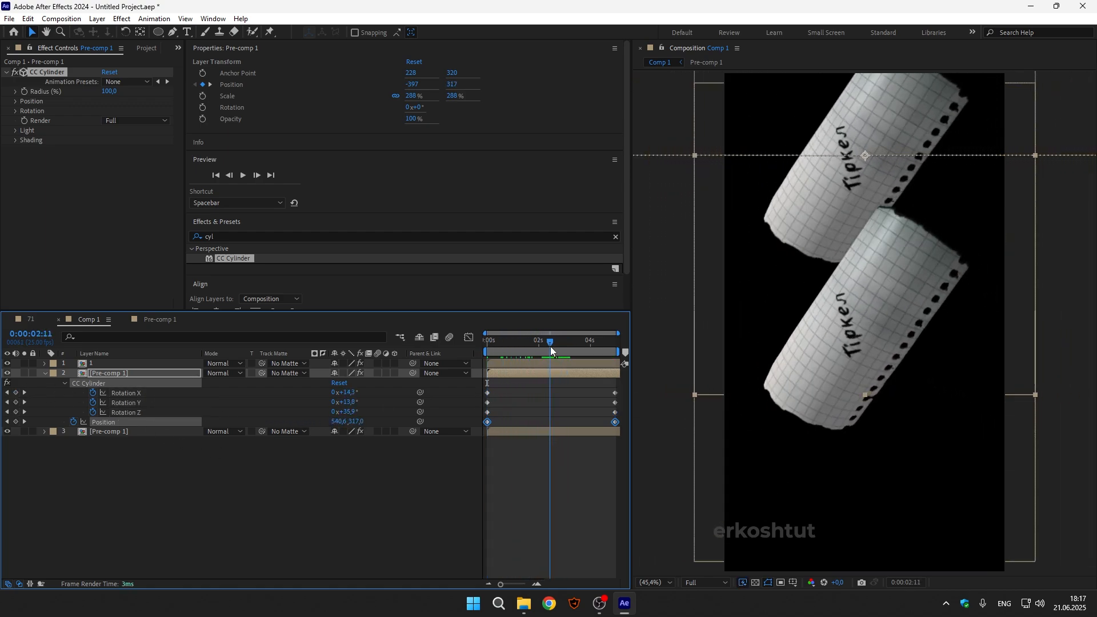
Scale the second paper layer down to 162%
left_click(44, 373)
left_click(111, 374)
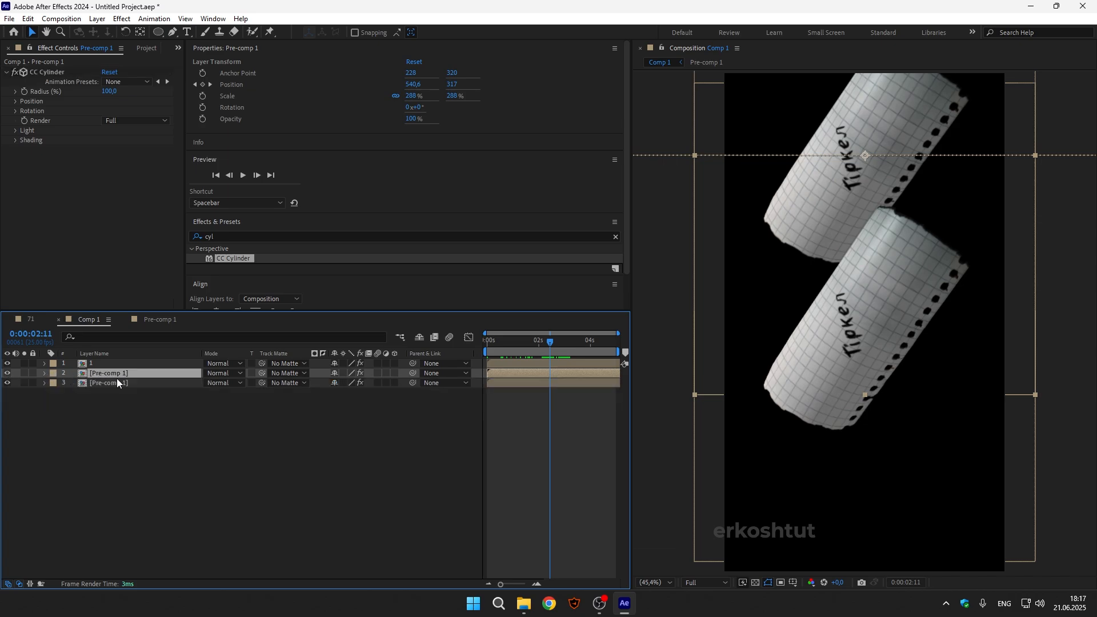
key("s")
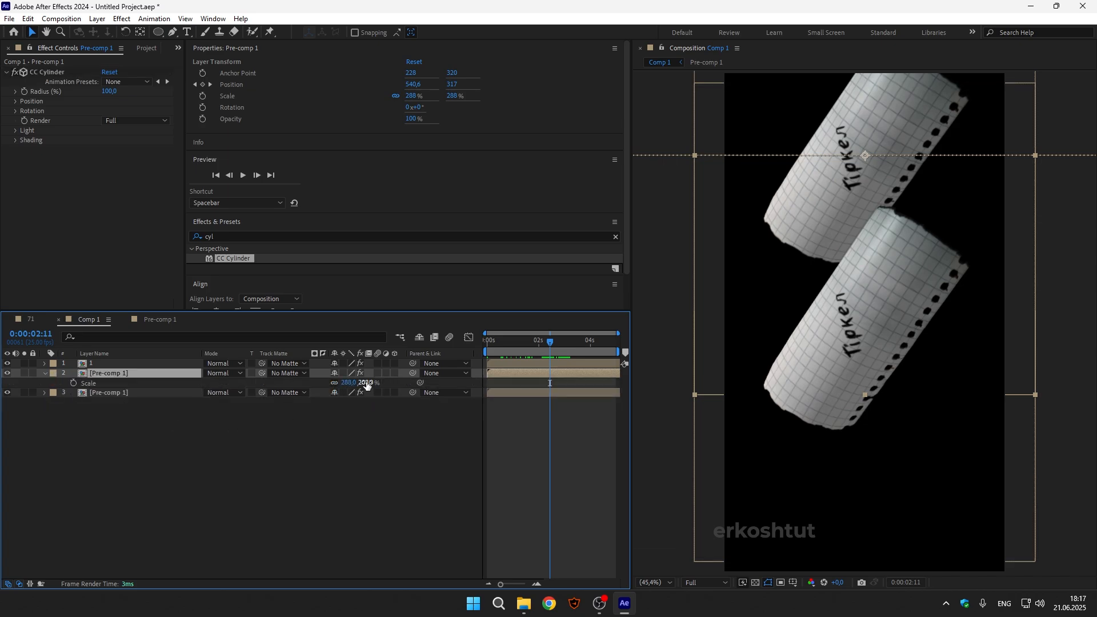
left_click_drag(363, 383, 289, 409)
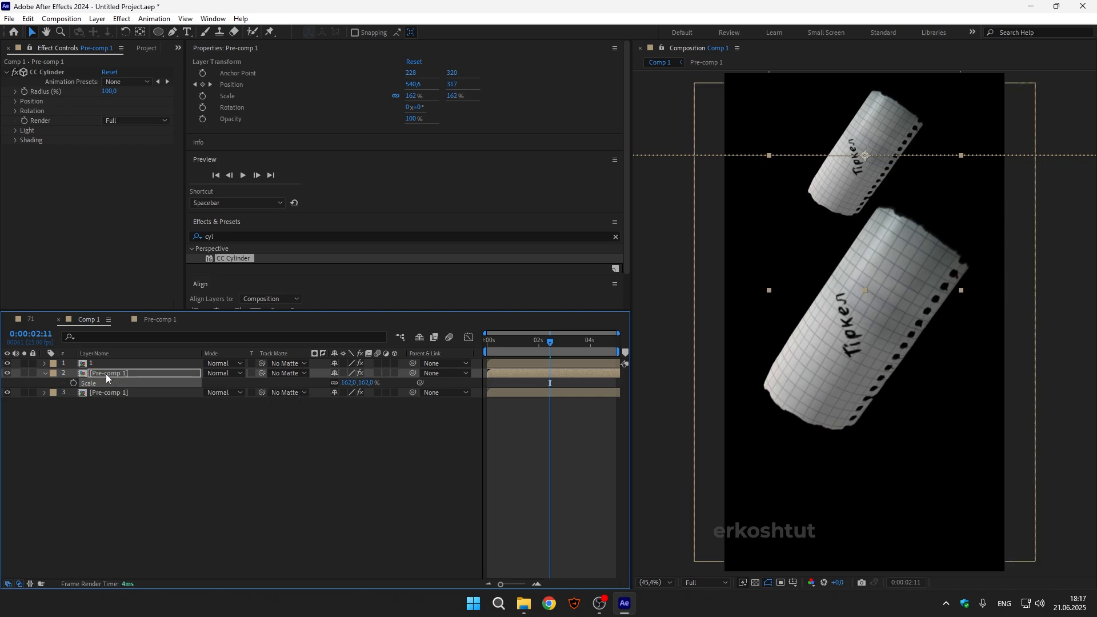
Move the second layer's ending rotation and position keyframes to 0:00:03:16
left_click(15, 111)
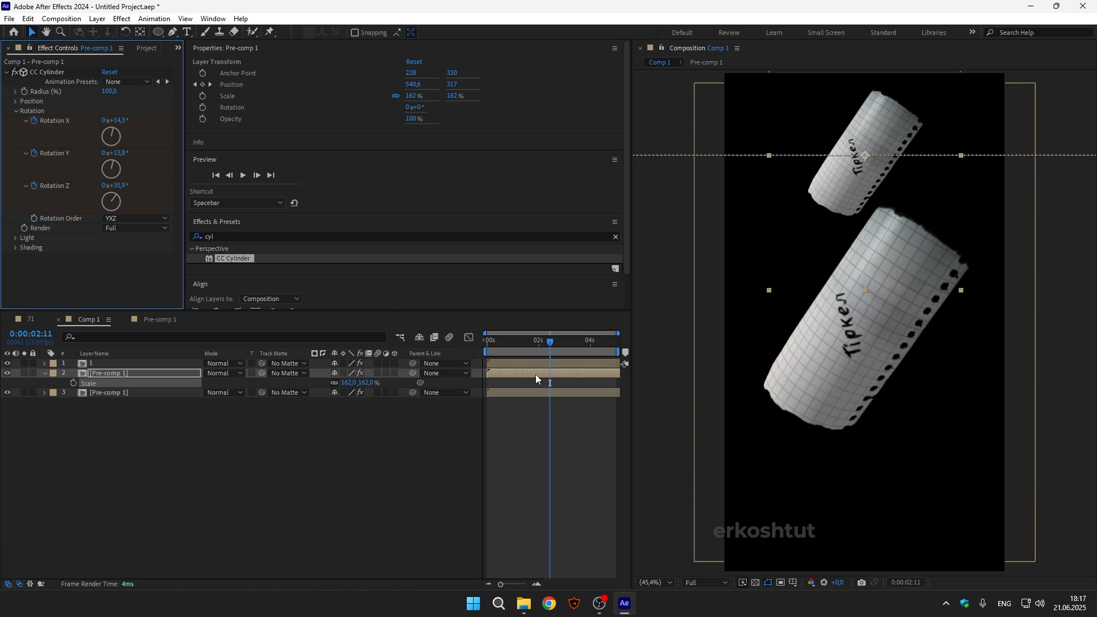
left_click(522, 378)
left_click(114, 372)
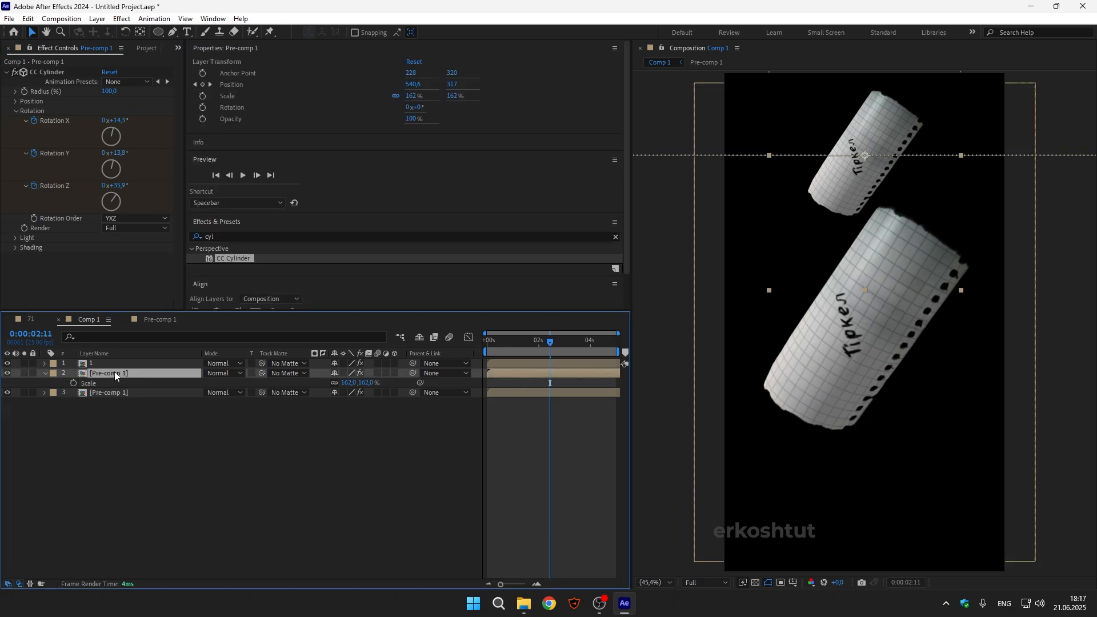
key("u")
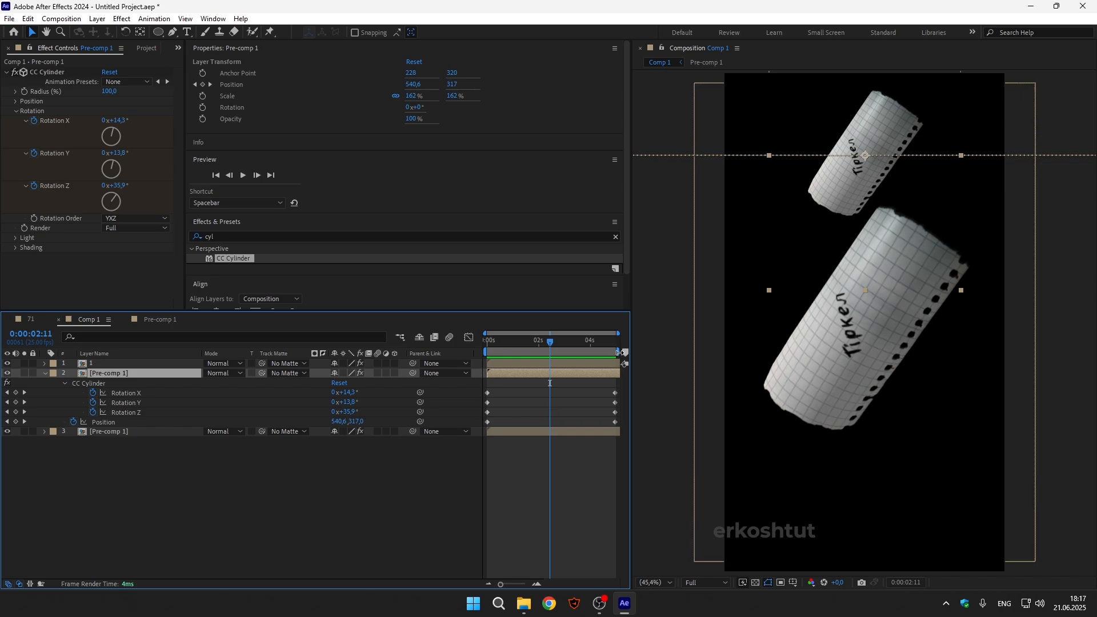
mouse_move(599, 341)
left_mouse_down()
mouse_move(561, 343)
mouse_move(604, 346)
mouse_move(582, 351)
left_mouse_up()
mouse_move(623, 386)
left_mouse_down()
mouse_move(619, 426)
mouse_move(615, 393)
left_mouse_up()
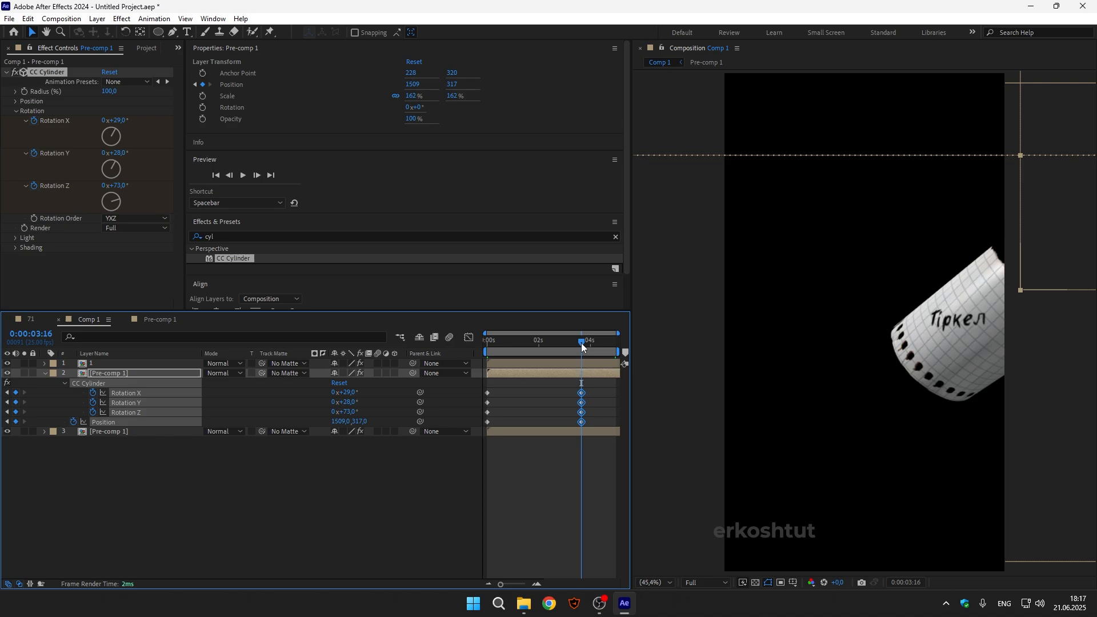
left_click_drag(615, 403, 582, 403)
Set the ending CC Cylinder rotation to X 10°, Y 17° and Z 87°, and move all ending keyframes to 0:00:04:08
left_click(260, 506)
mouse_move(350, 392)
left_mouse_down()
mouse_move(339, 393)
mouse_move(355, 412)
left_mouse_up()
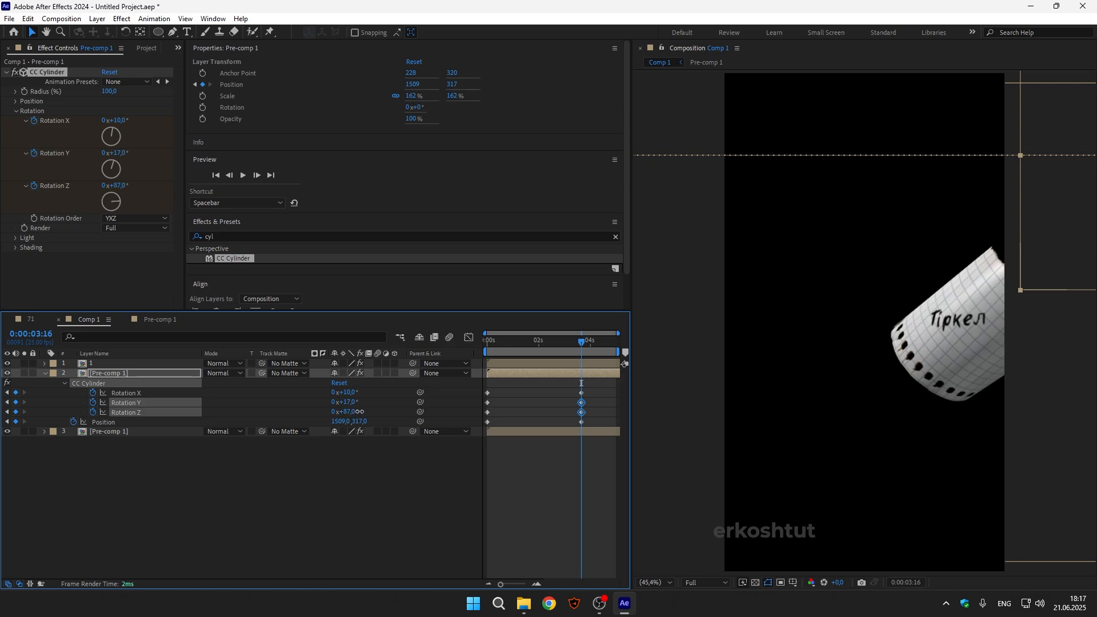
left_click(575, 342)
left_click_drag(593, 428, 599, 394)
Set the second layer's starting CC Cylinder rotation to X 20°, Y -10° and Z -6° at 0:00:00:00, and preview the animation
mouse_move(491, 344)
left_mouse_down()
mouse_move(517, 344)
mouse_move(490, 343)
left_mouse_up()
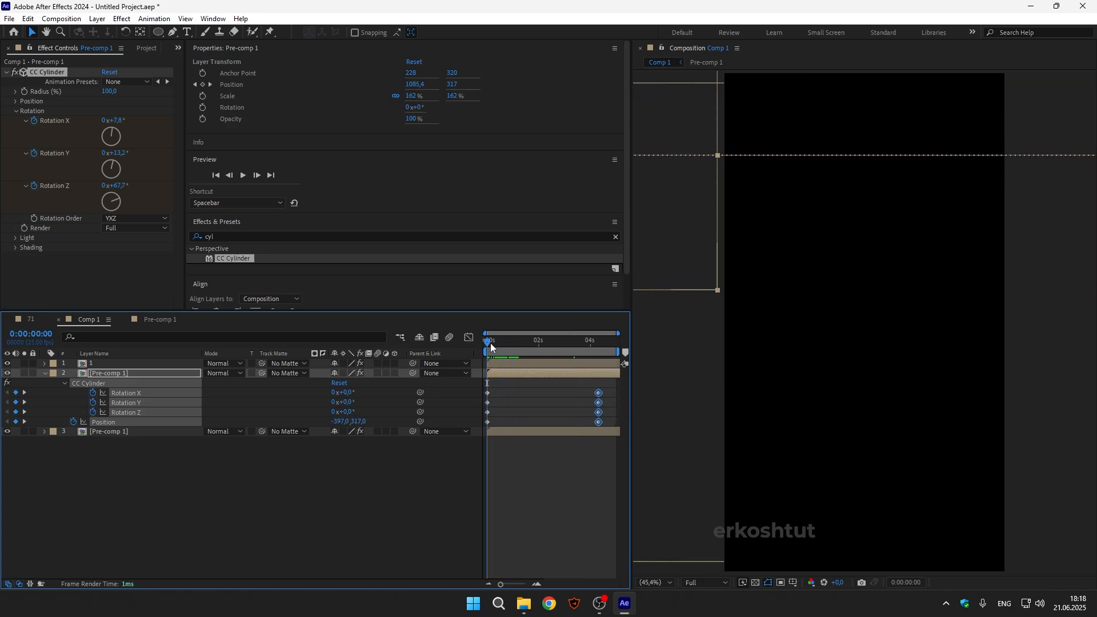
left_click(488, 393)
left_click_drag(499, 391, 482, 414)
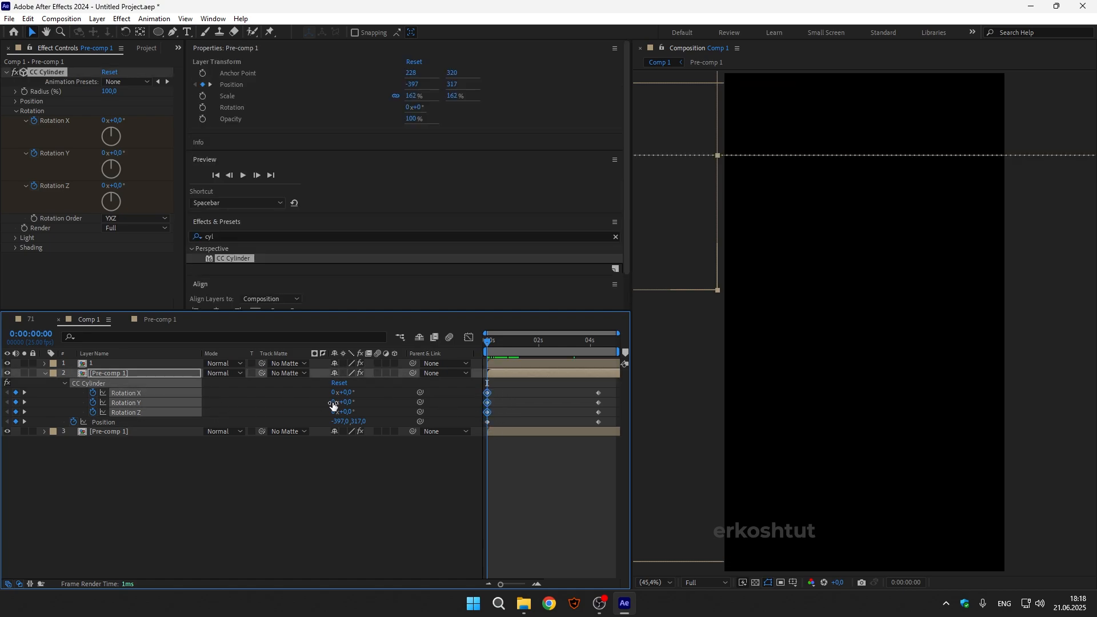
left_click(359, 393)
mouse_move(349, 393)
left_mouse_down()
mouse_move(360, 393)
mouse_move(346, 412)
left_mouse_up()
key("space")
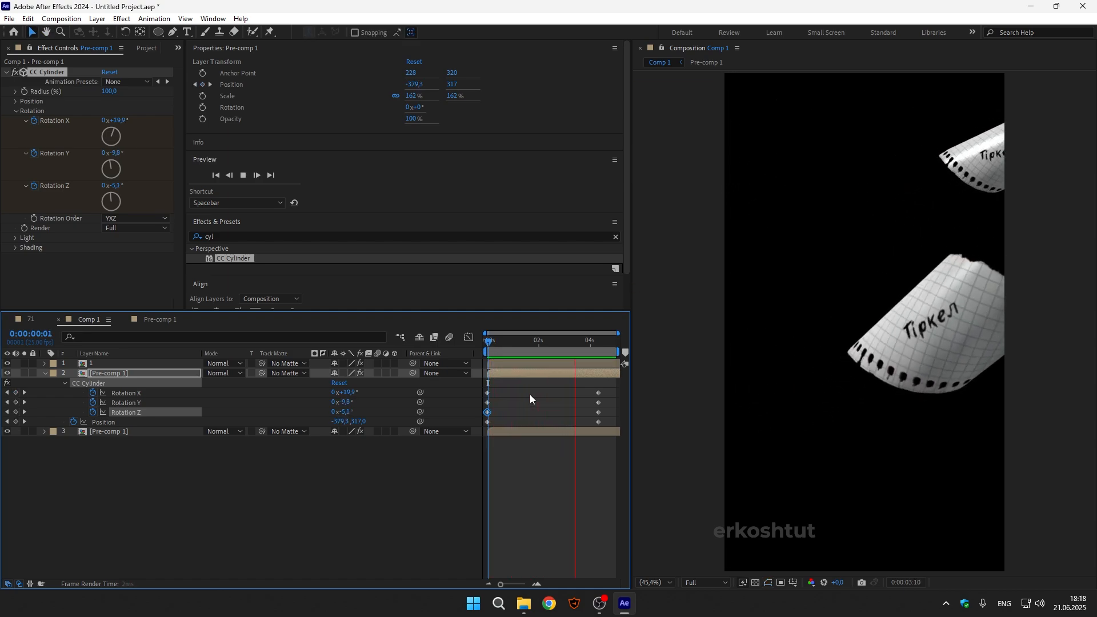
key("space")
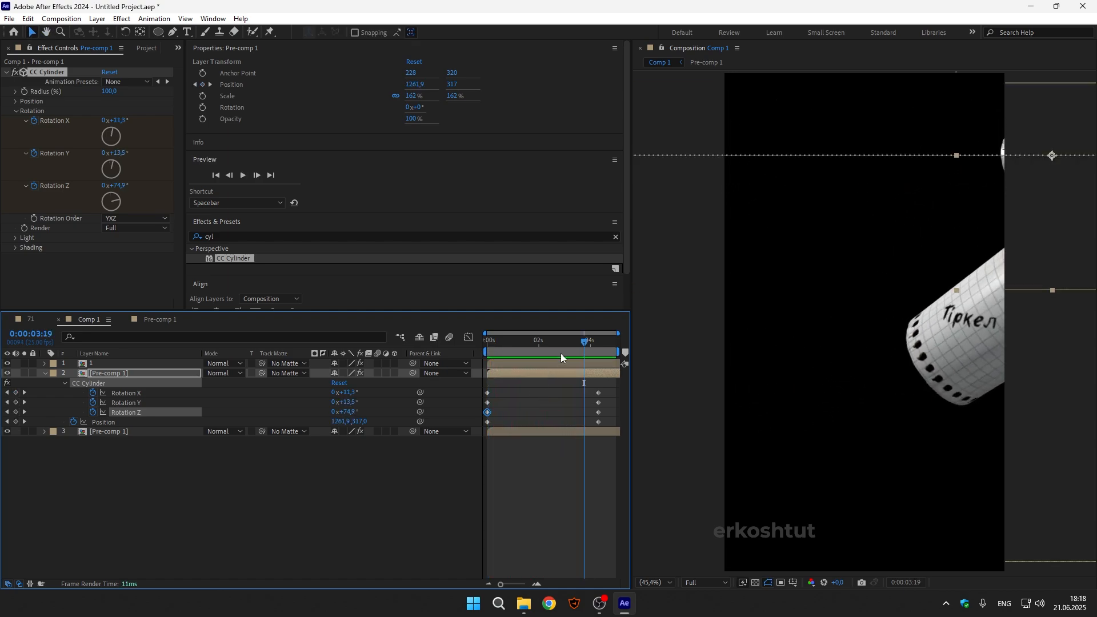
Set Rotation Y to -1° at 0:00:04:08 and move the second layer's ending keyframes earlier to about 3 seconds
left_click(598, 342)
left_click_drag(347, 402, 347, 402)
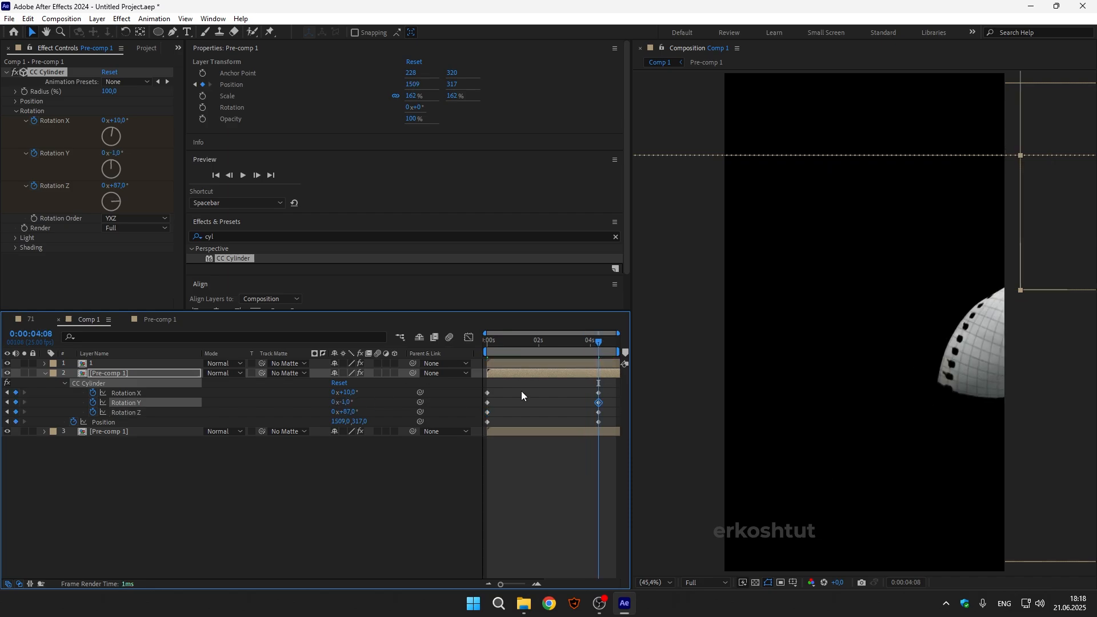
left_click_drag(589, 343, 537, 347)
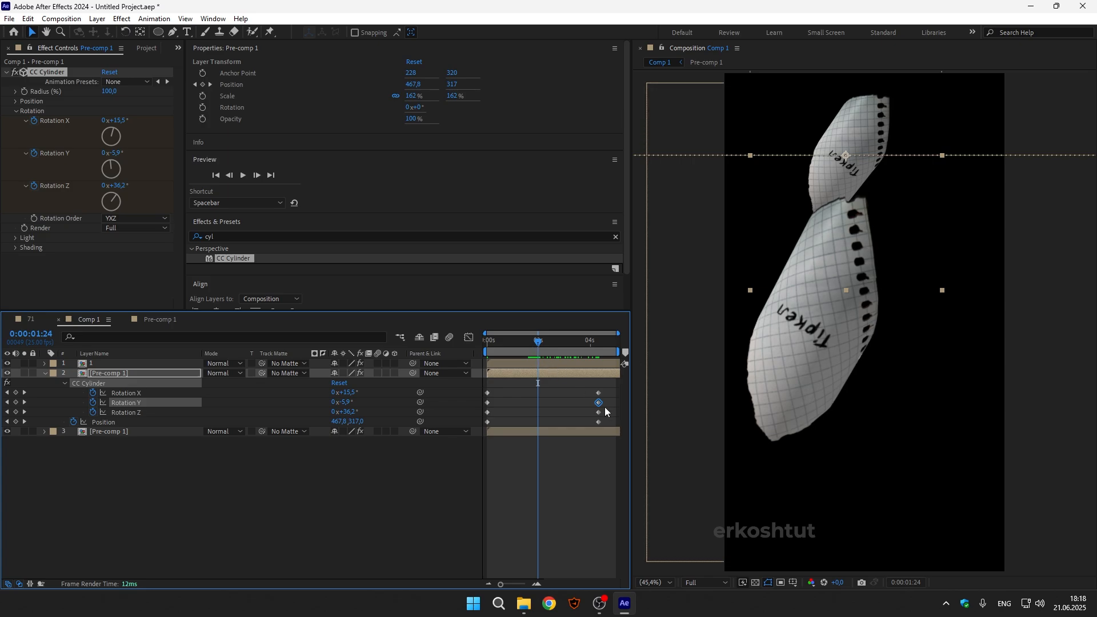
left_click_drag(591, 386, 563, 392)
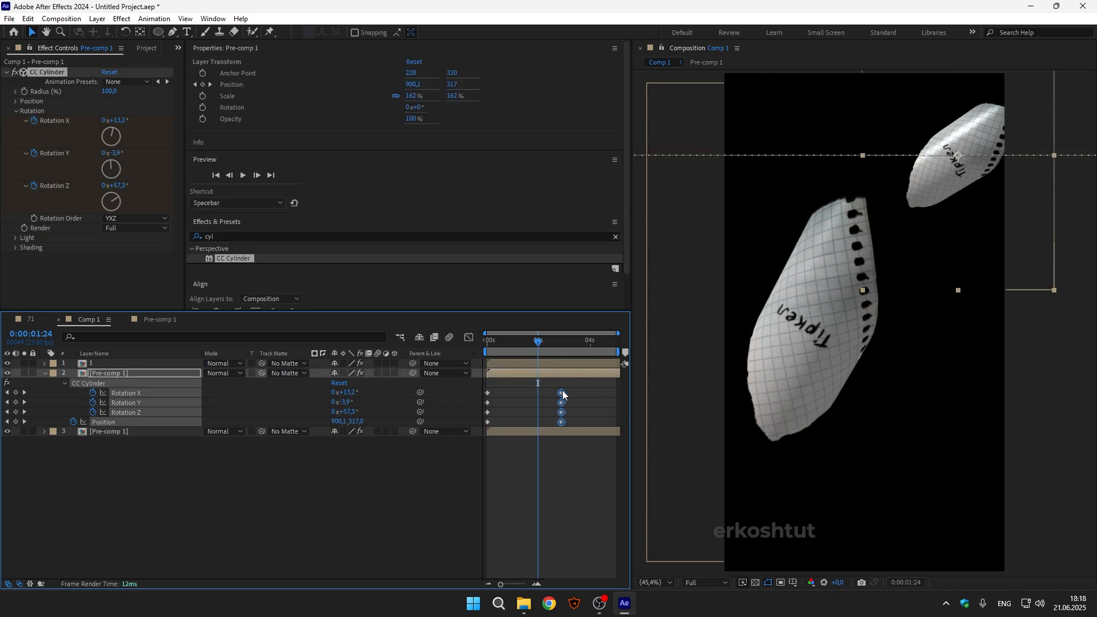
Preview the two papers from the start and move the second layer's ending keyframes to about 3.5 seconds
left_click_drag(537, 343, 476, 359)
key("space")
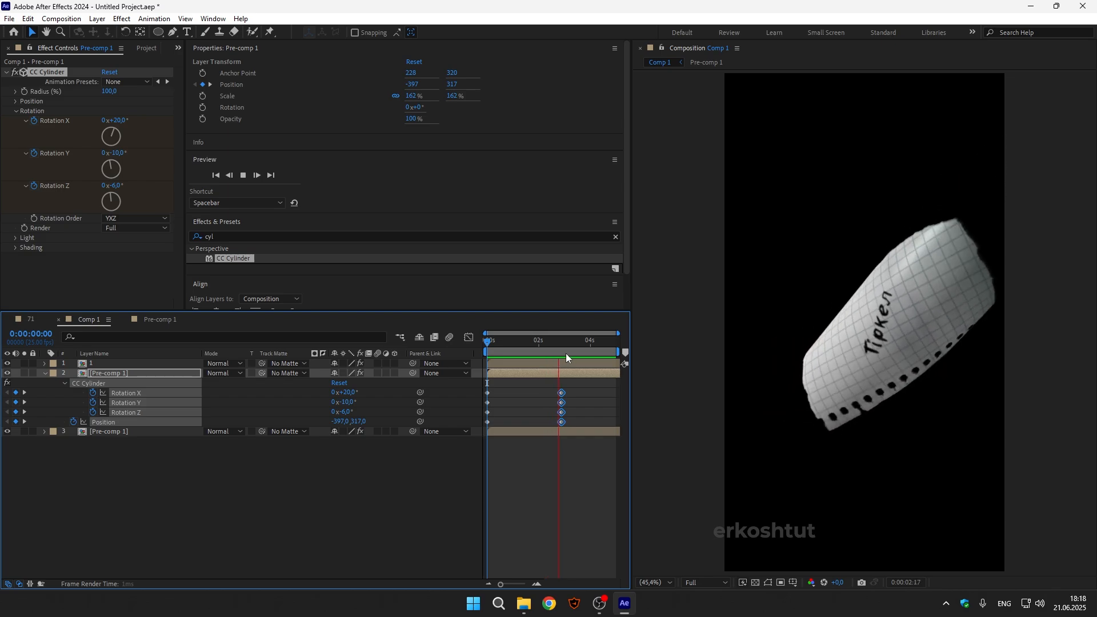
key("space")
left_click_drag(562, 394, 578, 391)
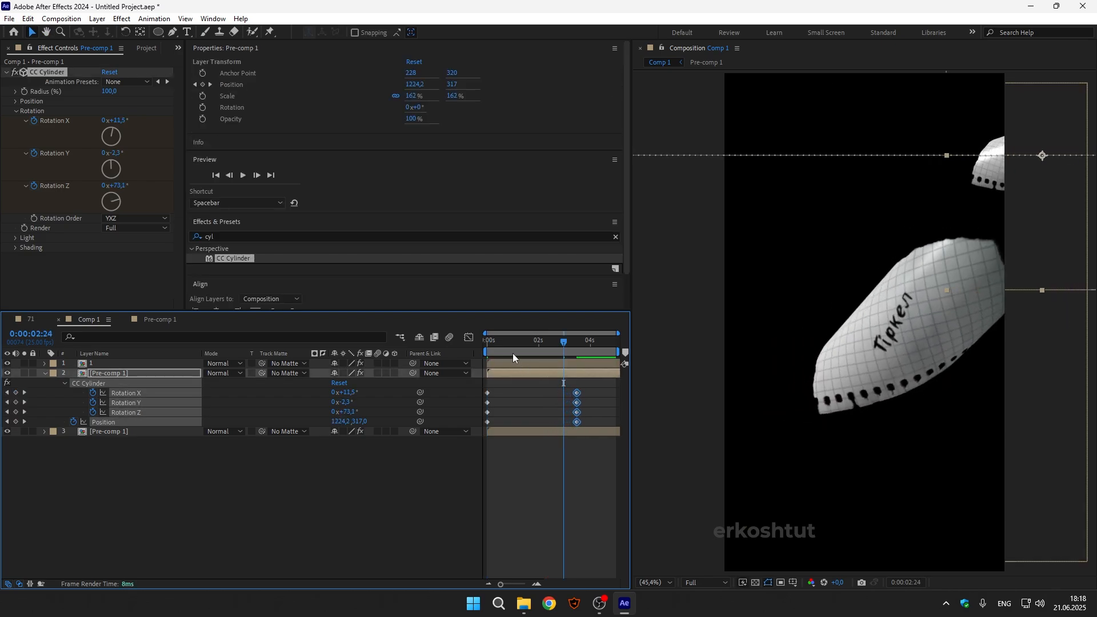
left_click_drag(516, 342, 530, 340)
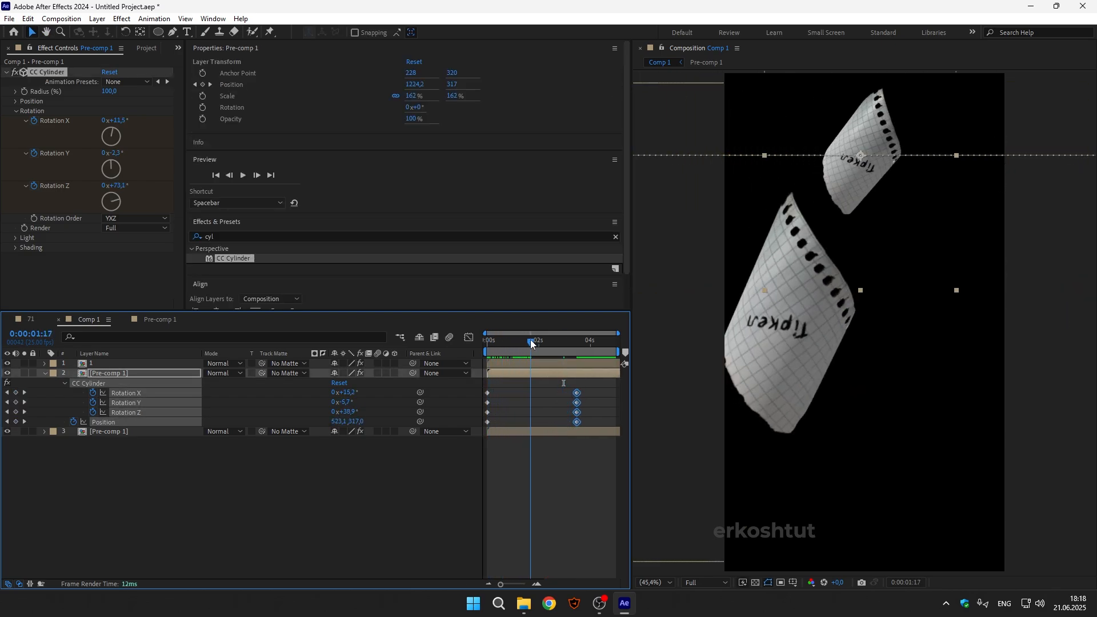
Add a position keyframe at 592.9, 151.9 on 0:00:01:23 to arc the second paper's path, and preview it from the start
left_click(342, 456)
left_click_drag(588, 418, 485, 427)
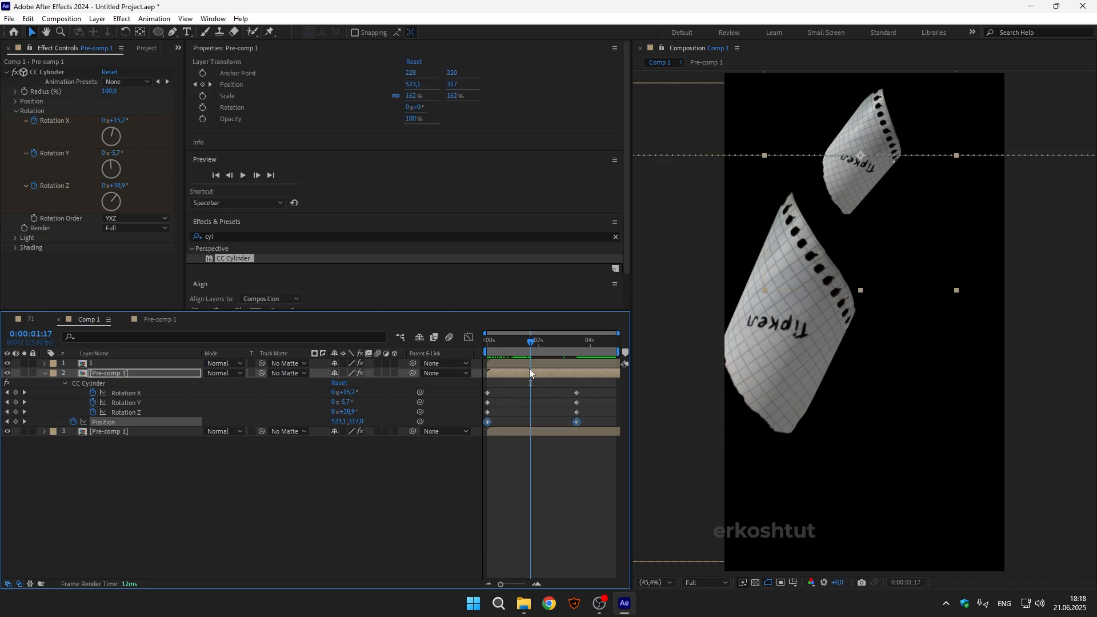
left_click_drag(531, 342, 488, 345)
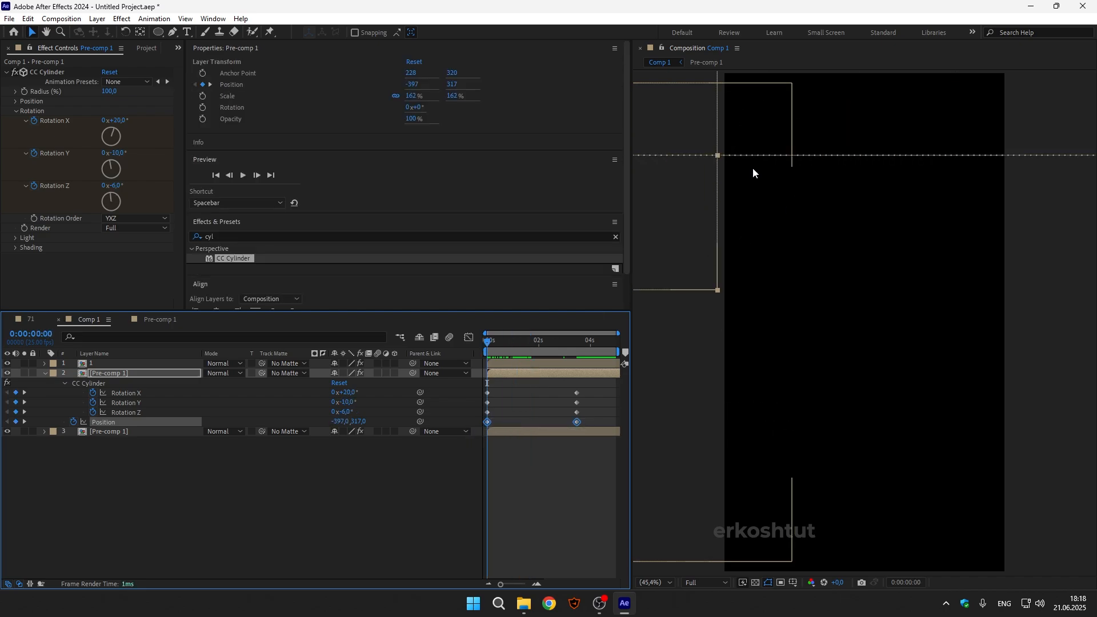
left_click(537, 343)
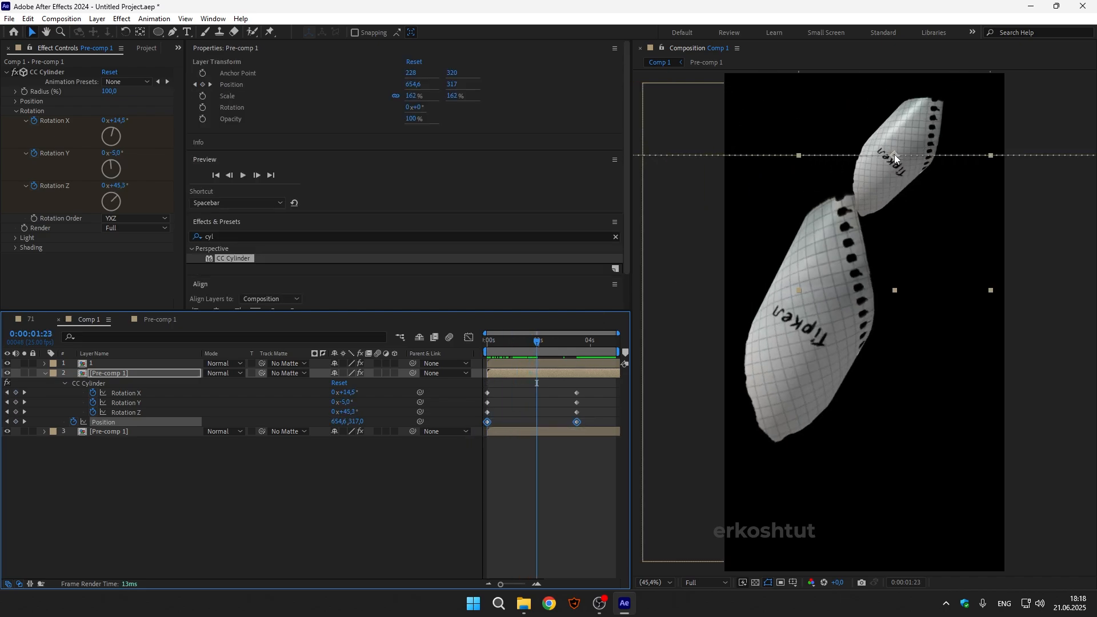
left_click_drag(894, 155, 880, 112)
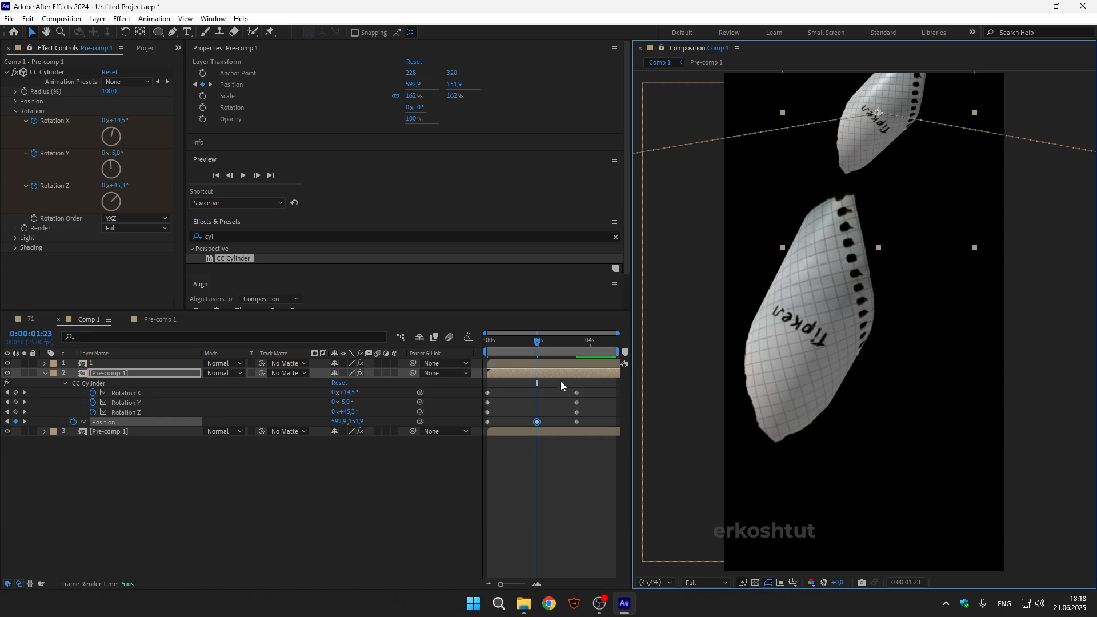
left_click(480, 341)
key("space")
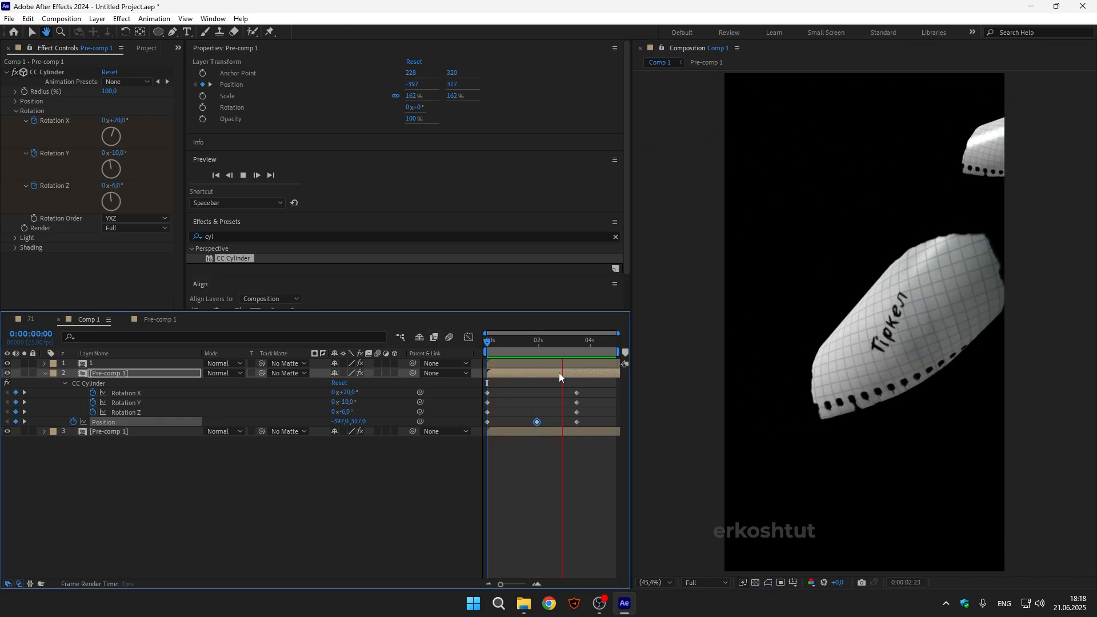
Convert the second layer's middle position keyframe at 0:00:01:23 to Auto Bezier interpolation
key("space")
left_click_drag(591, 423, 487, 428)
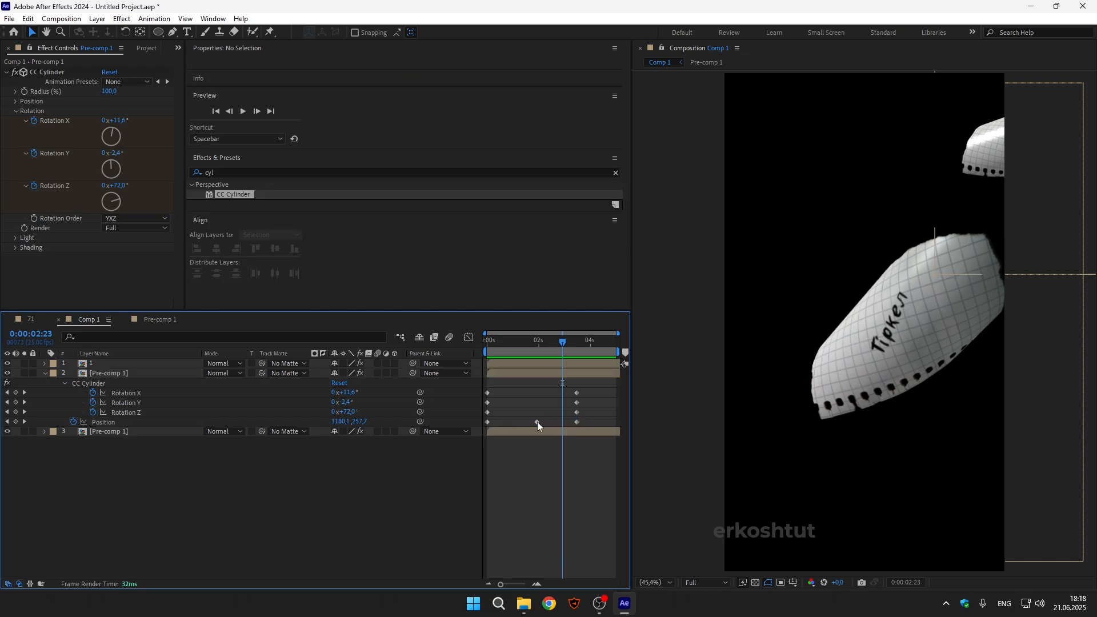
left_click(537, 422)
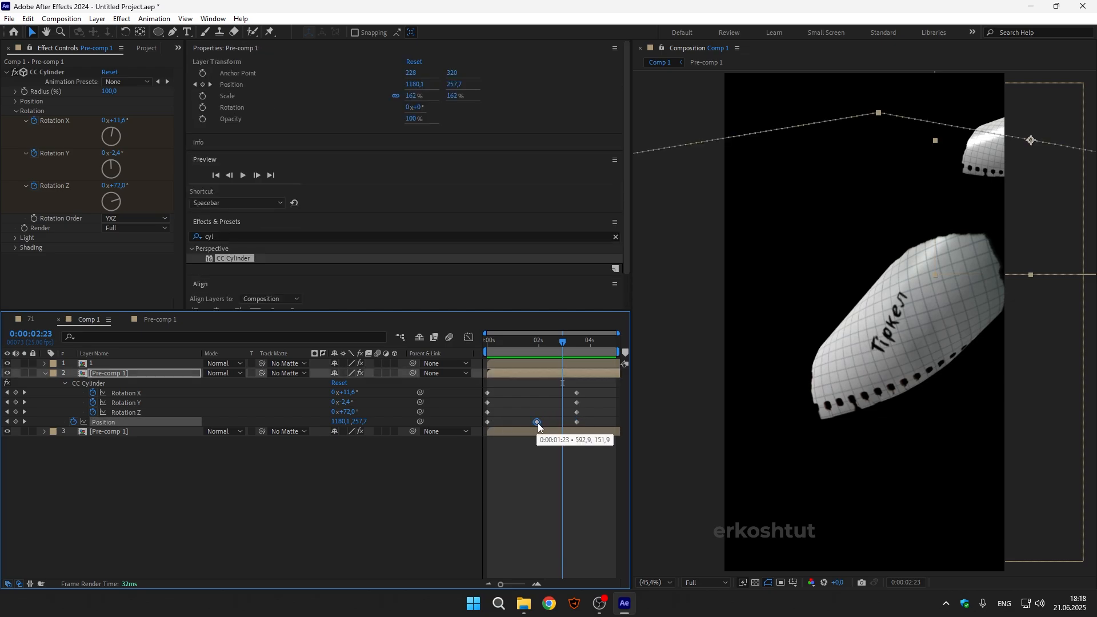
left_click(537, 422, "ctrl")
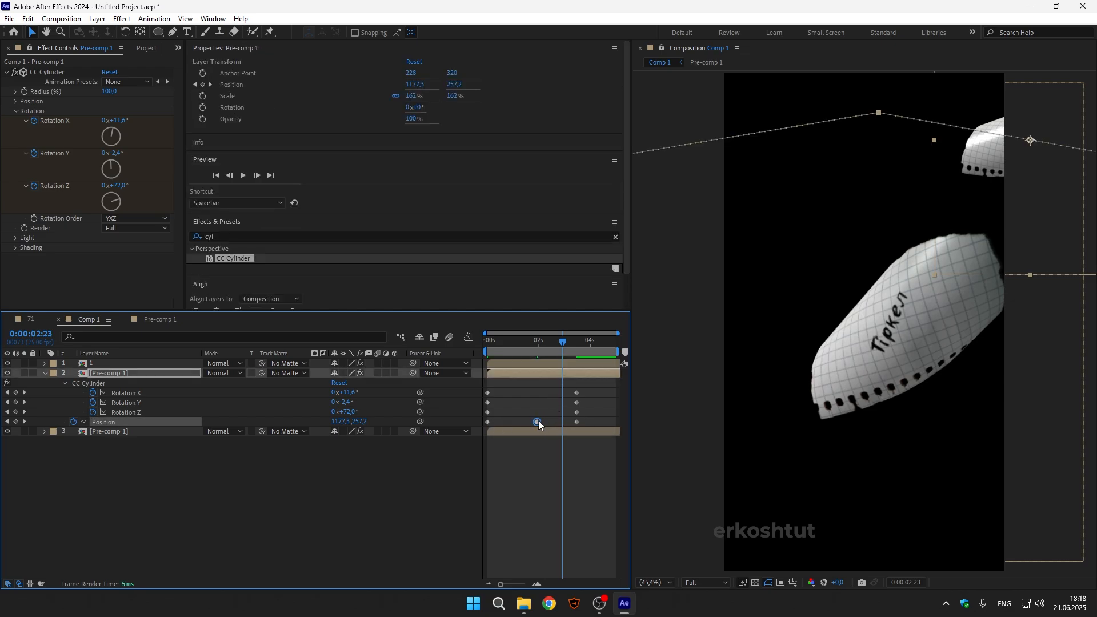
Round the second paper's motion path at the 0:00:01:23 point with the Convert Vertex tool, and preview it from the start
left_click_drag(540, 342, 544, 342)
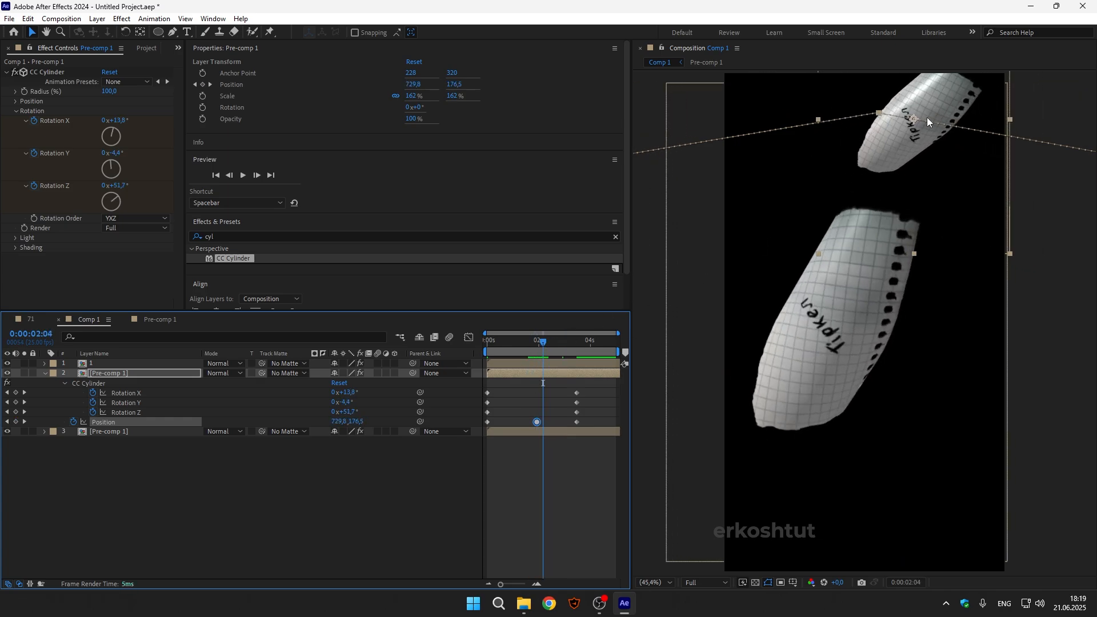
key("j")
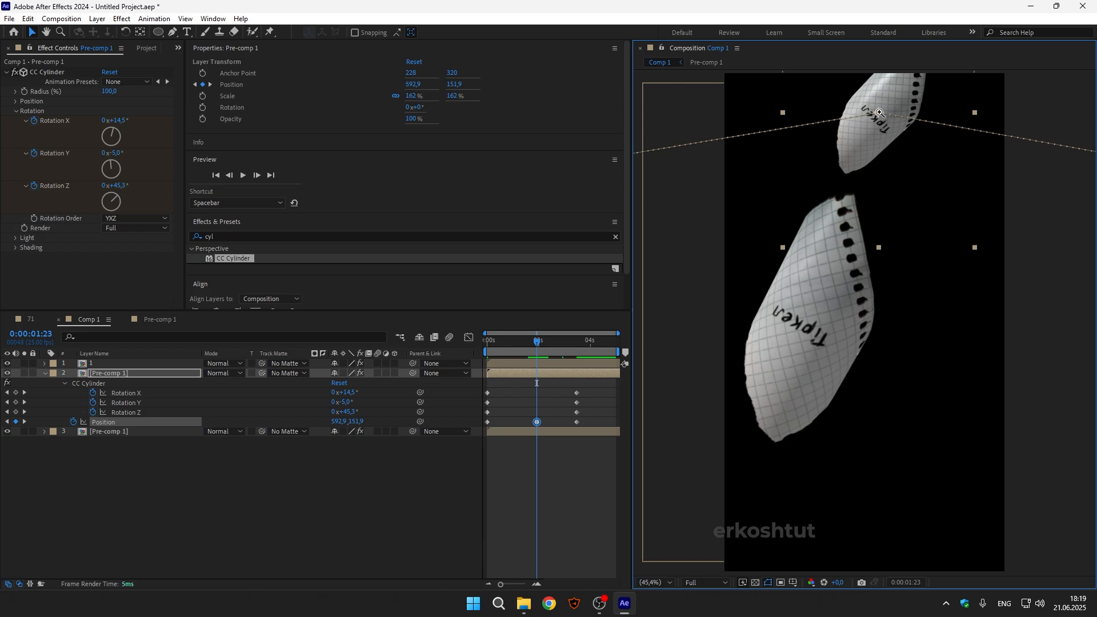
key("z")
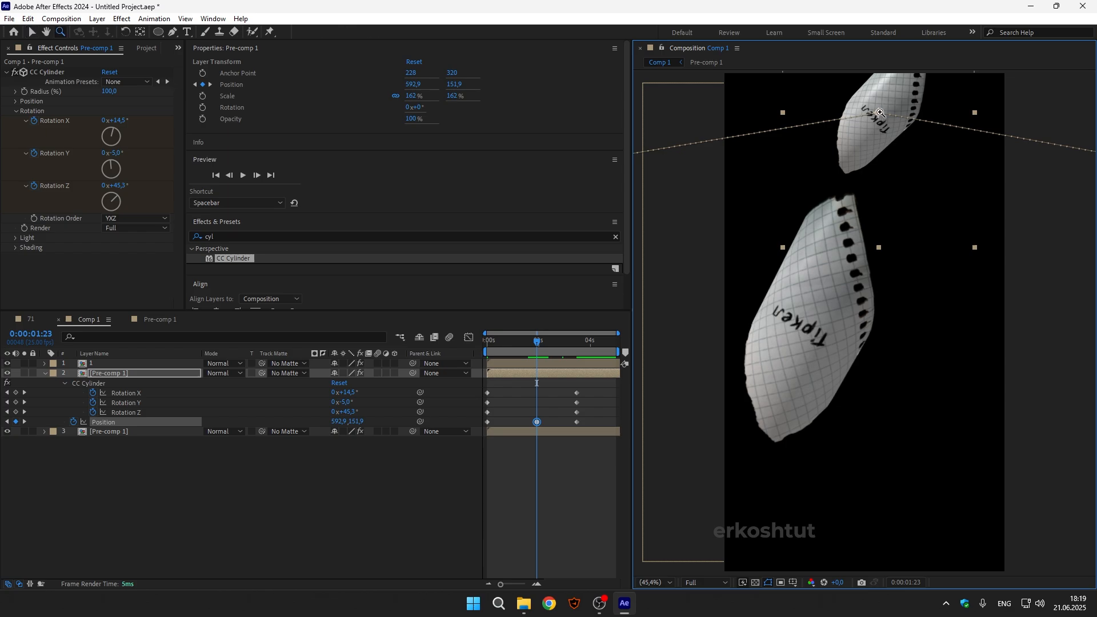
left_click(173, 34)
left_click(254, 69)
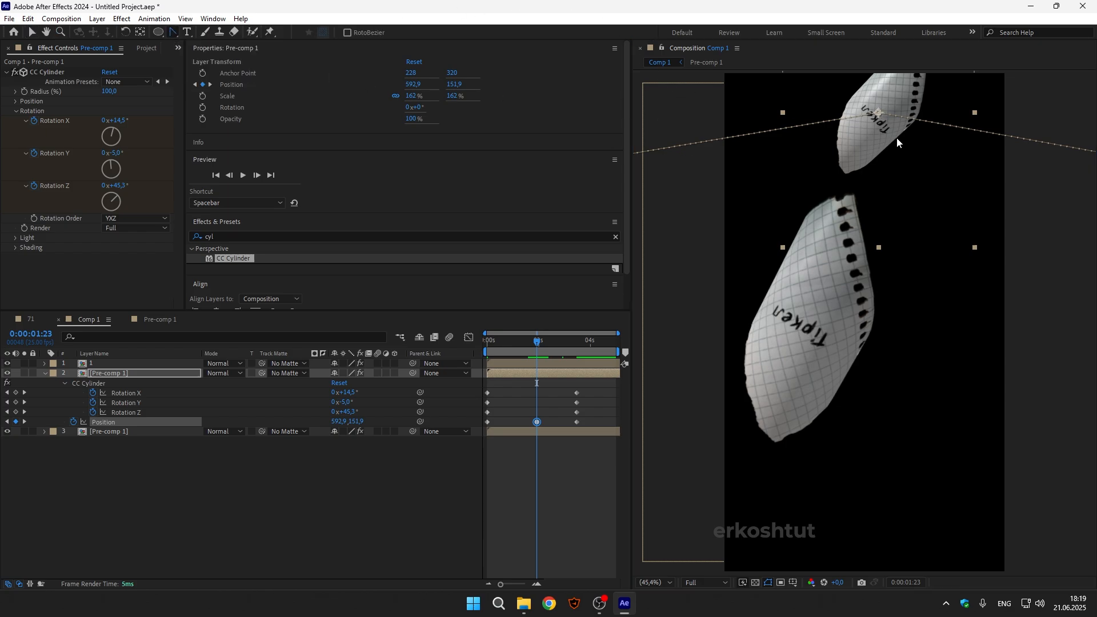
left_click_drag(879, 112, 989, 120)
left_click_drag(499, 341, 487, 342)
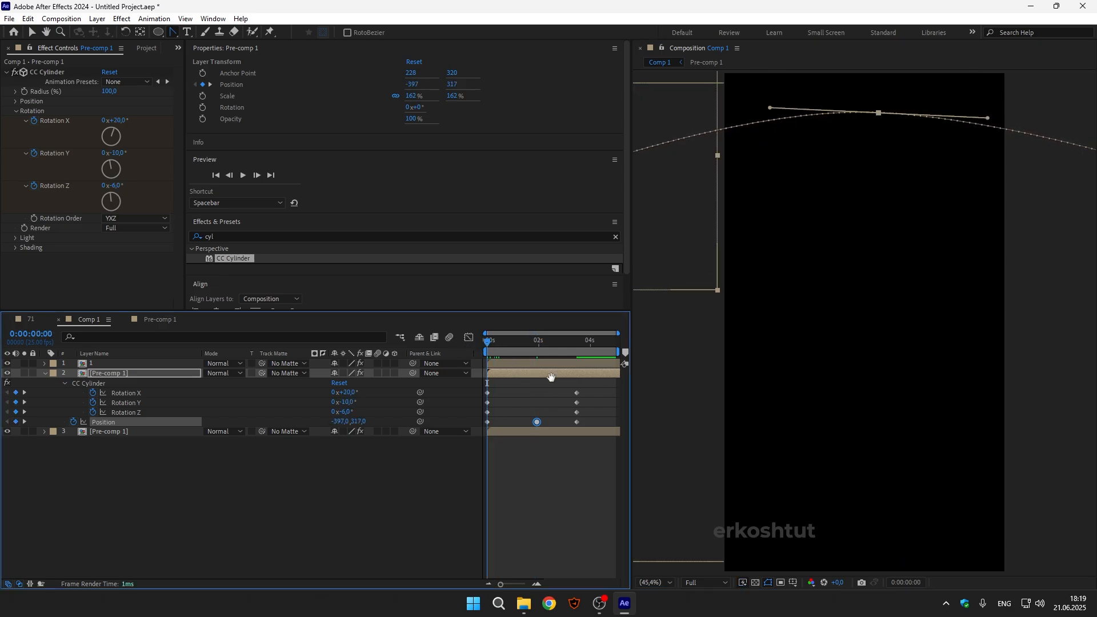
key("space")
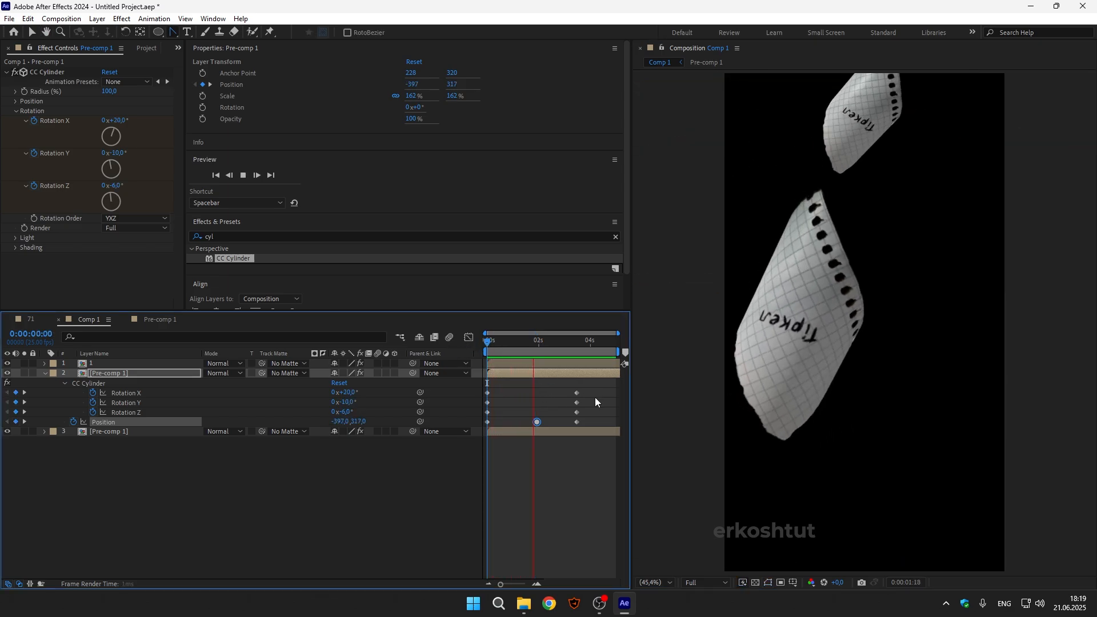
key("space")
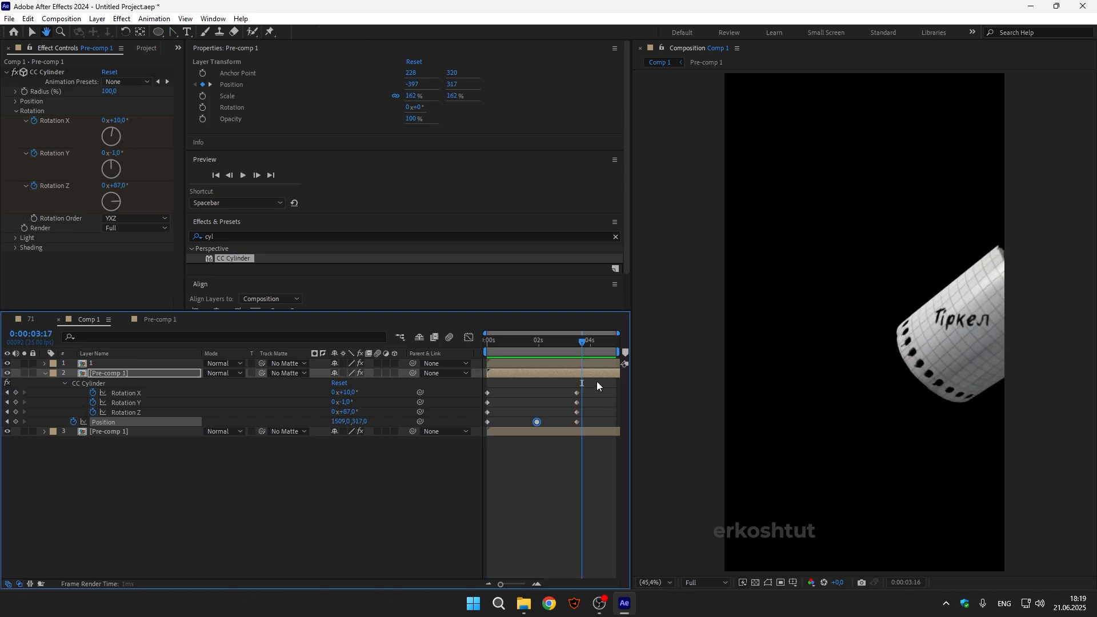
Move the second layer's ending rotation and position keyframes to about 4.4 seconds, and preview the timing
mouse_move(588, 386)
left_mouse_down()
mouse_move(573, 426)
mouse_move(604, 396)
left_mouse_up()
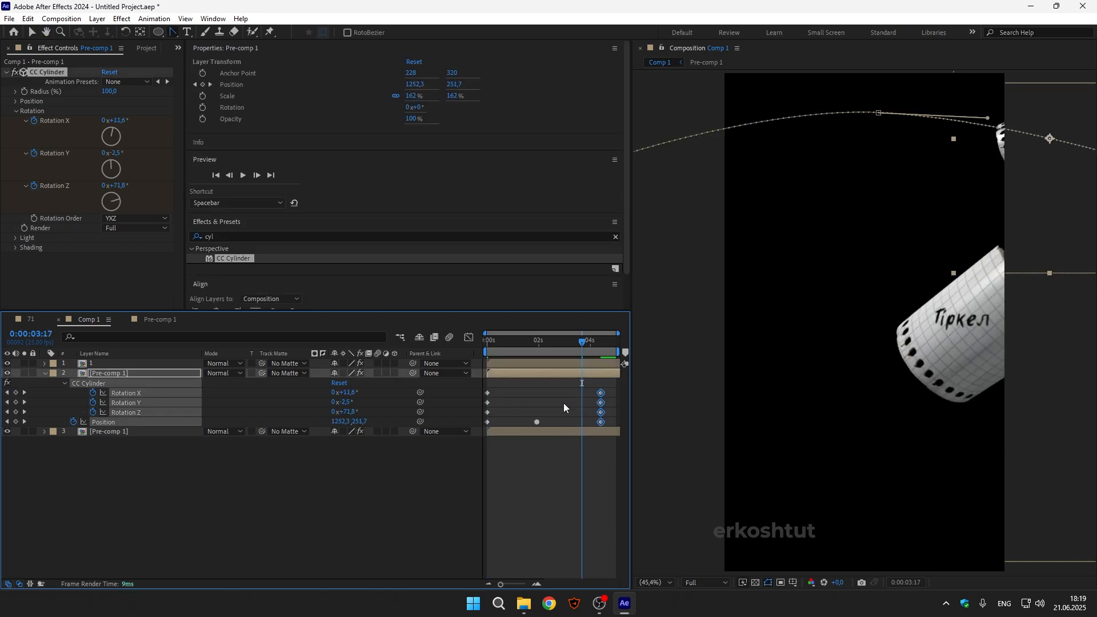
key("space")
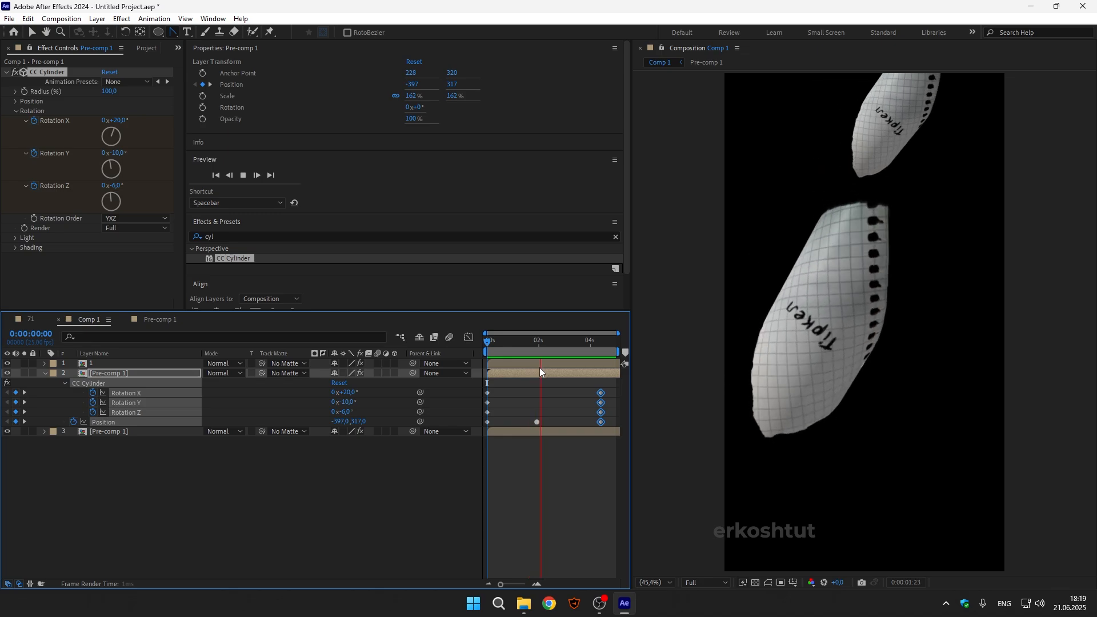
key("space")
Add changed CC Cylinder Rotation X, Y and Z keyframes to the second layer at 0:00:02:08, and preview the motion
left_click_drag(568, 343, 547, 343)
left_click(245, 503)
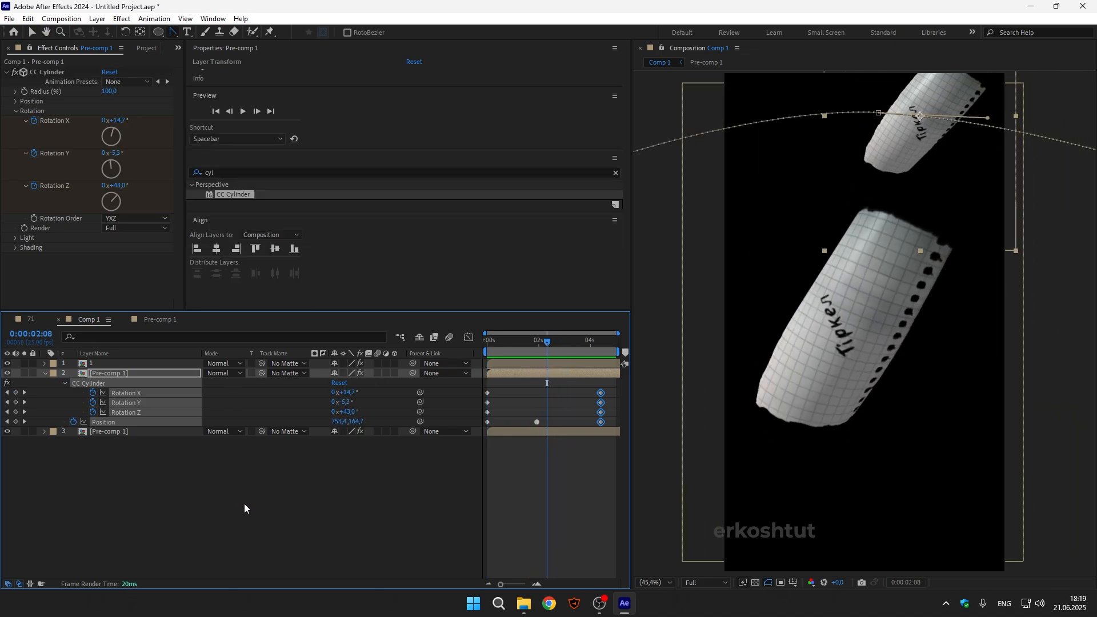
left_click_drag(348, 403, 384, 392)
mouse_move(514, 346)
left_mouse_down()
mouse_move(497, 344)
mouse_move(539, 348)
mouse_move(494, 351)
left_mouse_up()
key("space")
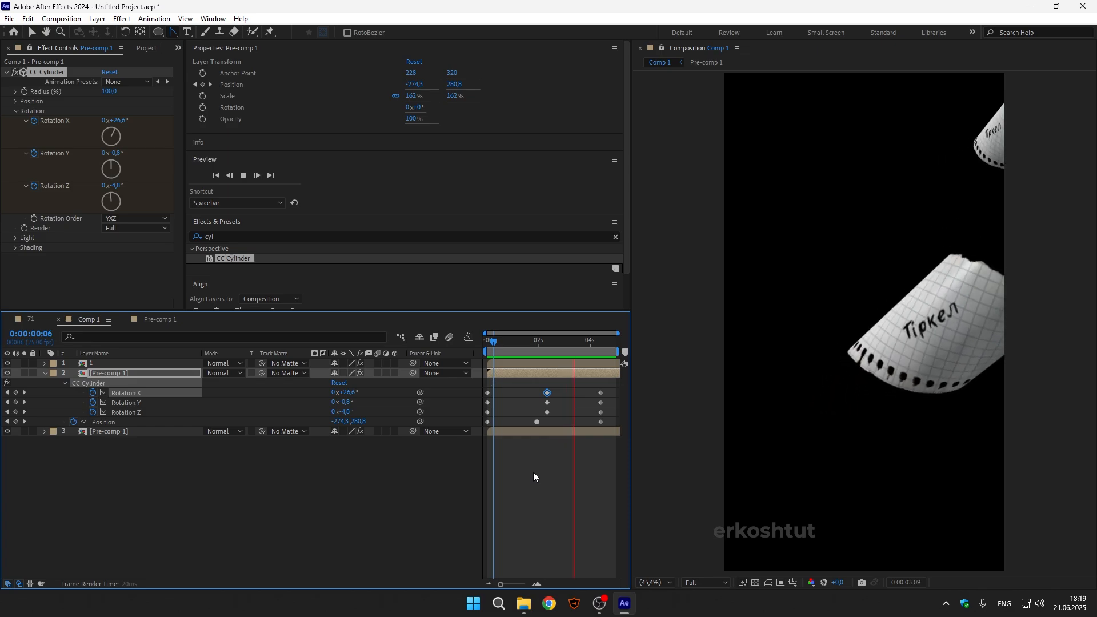
key("space")
Reveal the third layer's keyframes, select them all and set Position Y to 1414 to lower the paper's whole path
left_click(107, 375)
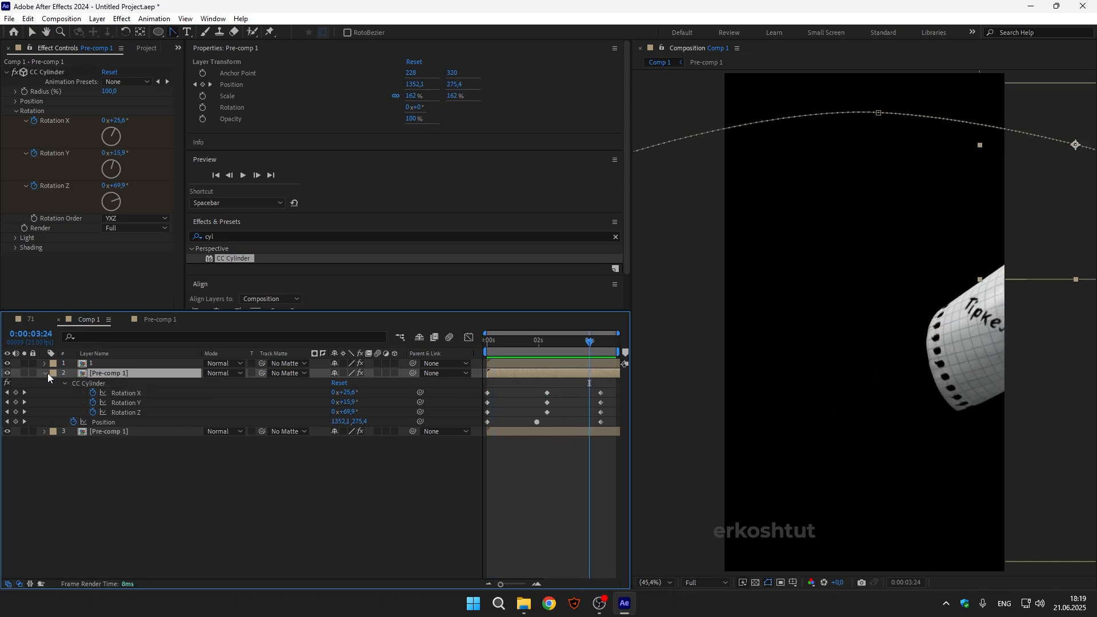
left_click(45, 373)
left_click(112, 383)
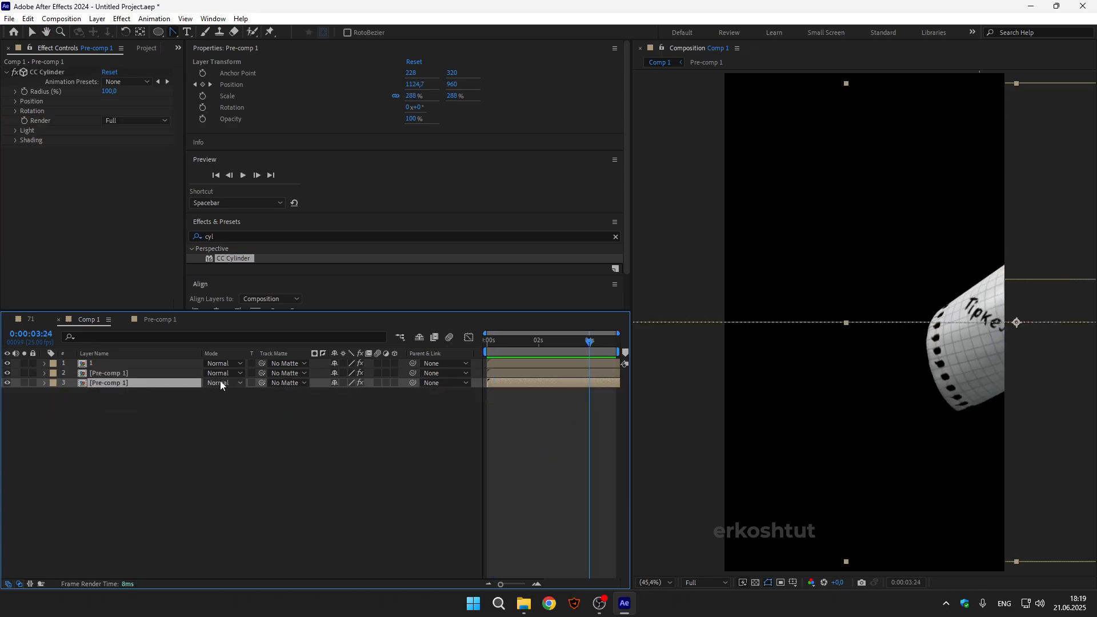
key("u")
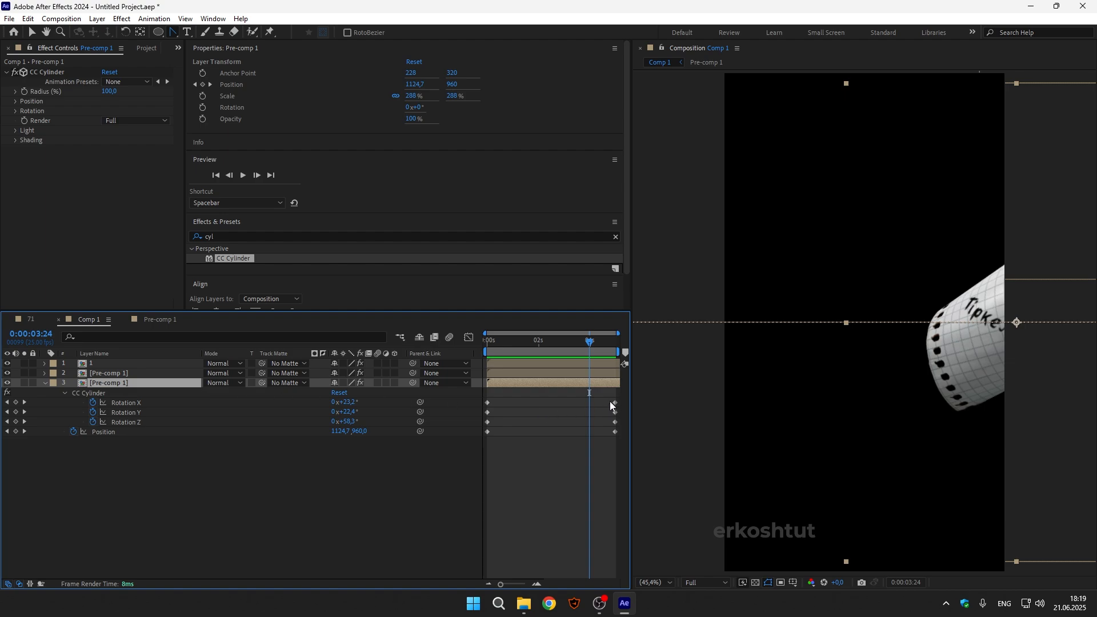
left_click_drag(618, 395, 468, 437)
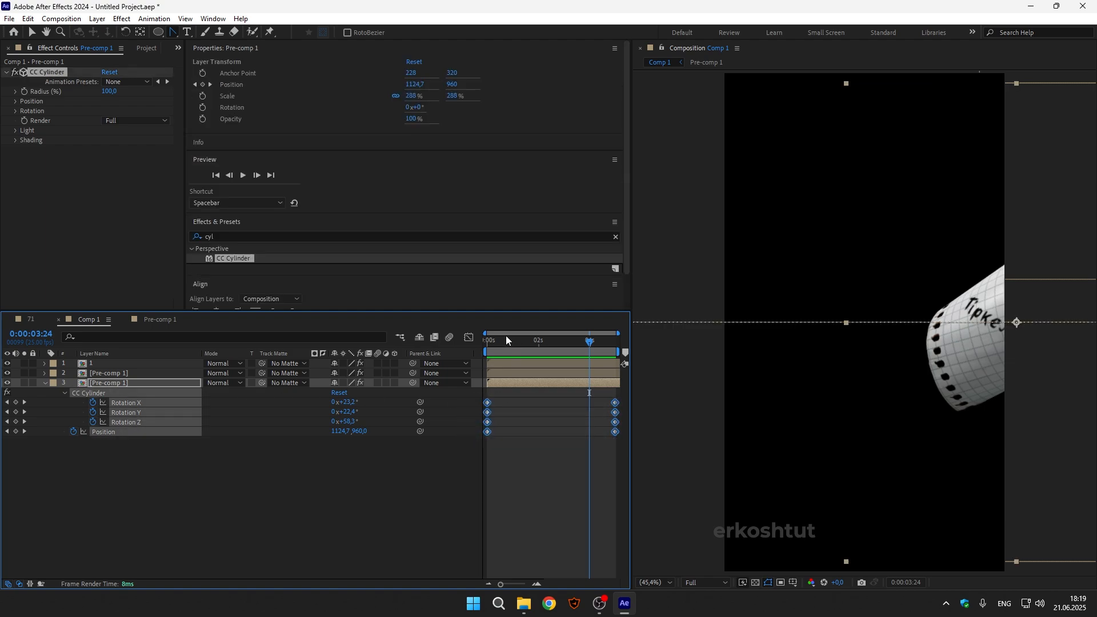
left_click_drag(507, 339, 479, 345)
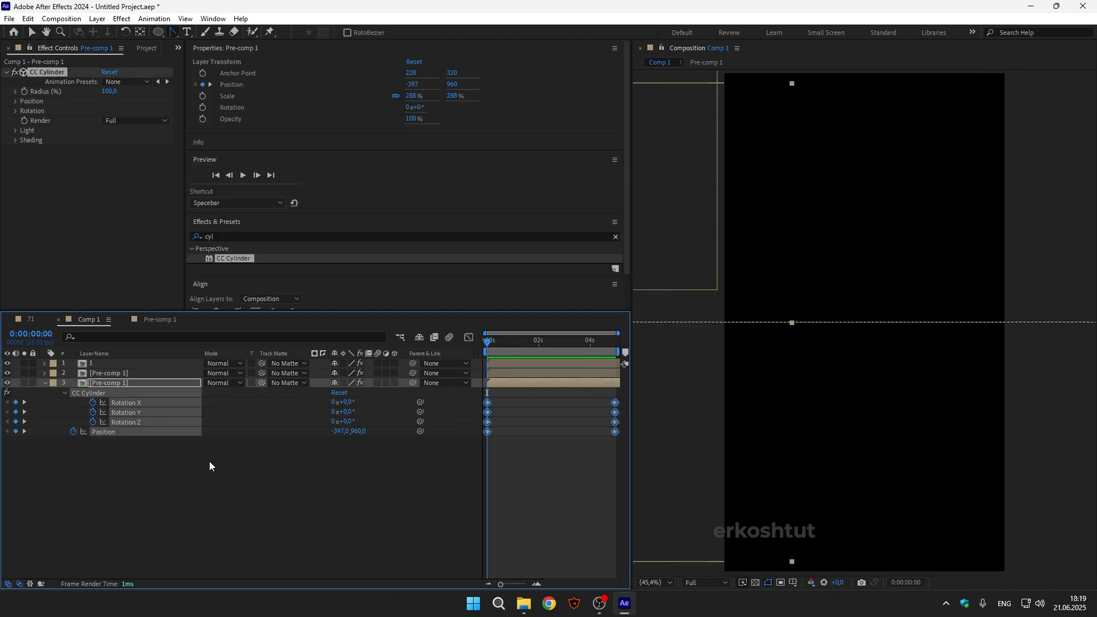
left_click_drag(361, 433, 623, 440)
left_click(621, 441)
left_click_drag(503, 341, 552, 343)
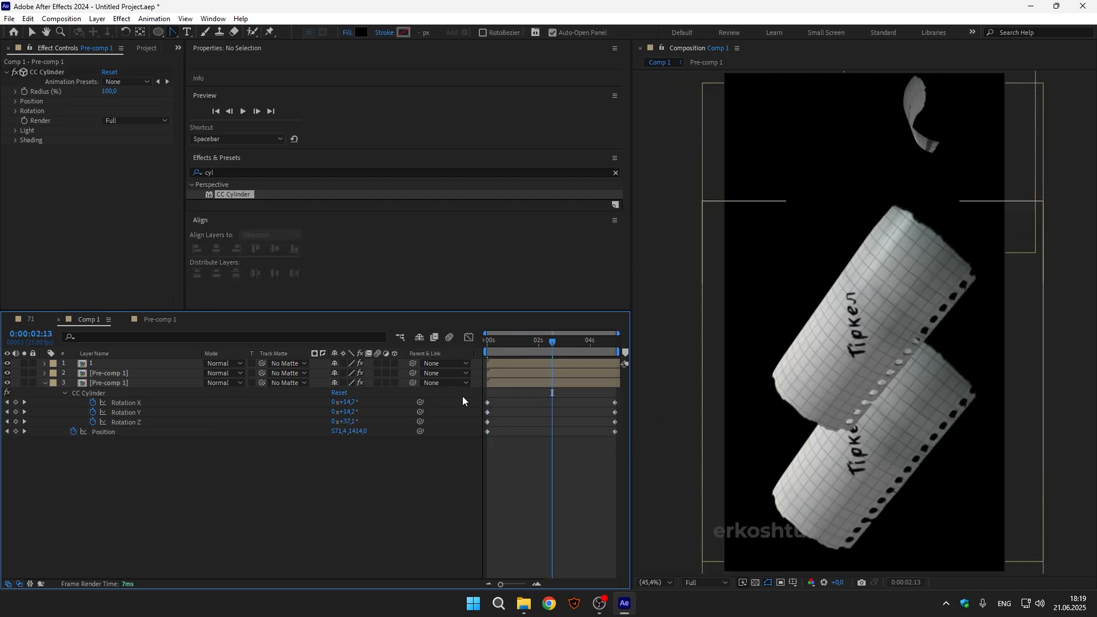
Reduce the third layer's scale to 143%
left_click(103, 386)
key("s")
left_click_drag(368, 392, 323, 394)
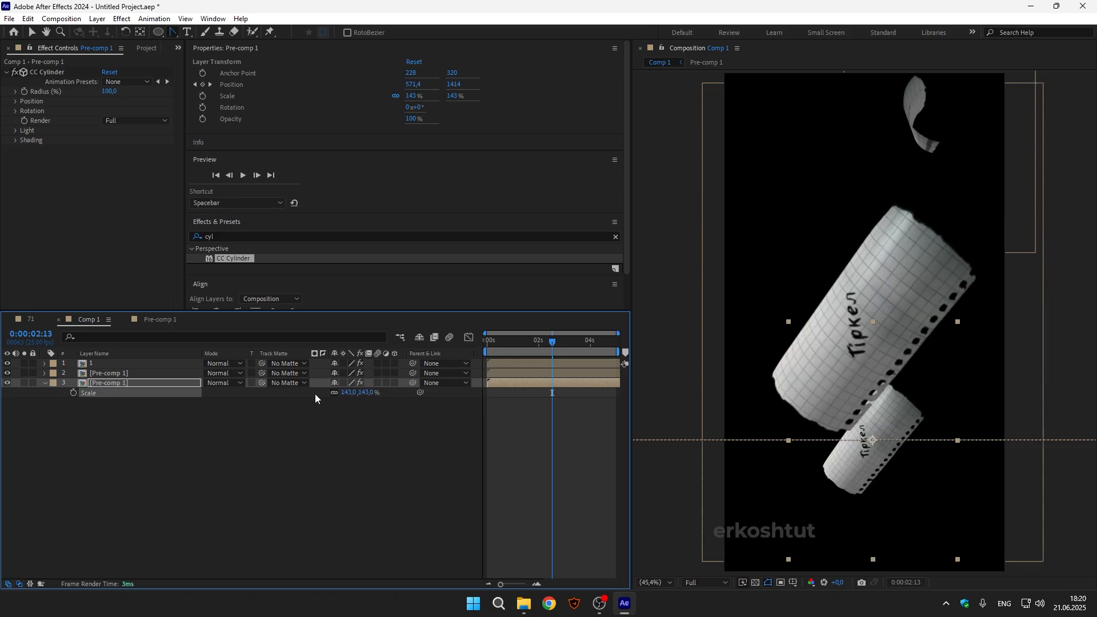
Set Position Y to 1620 on all of the third layer's position keyframes, working from 0:00:00:00
key("u")
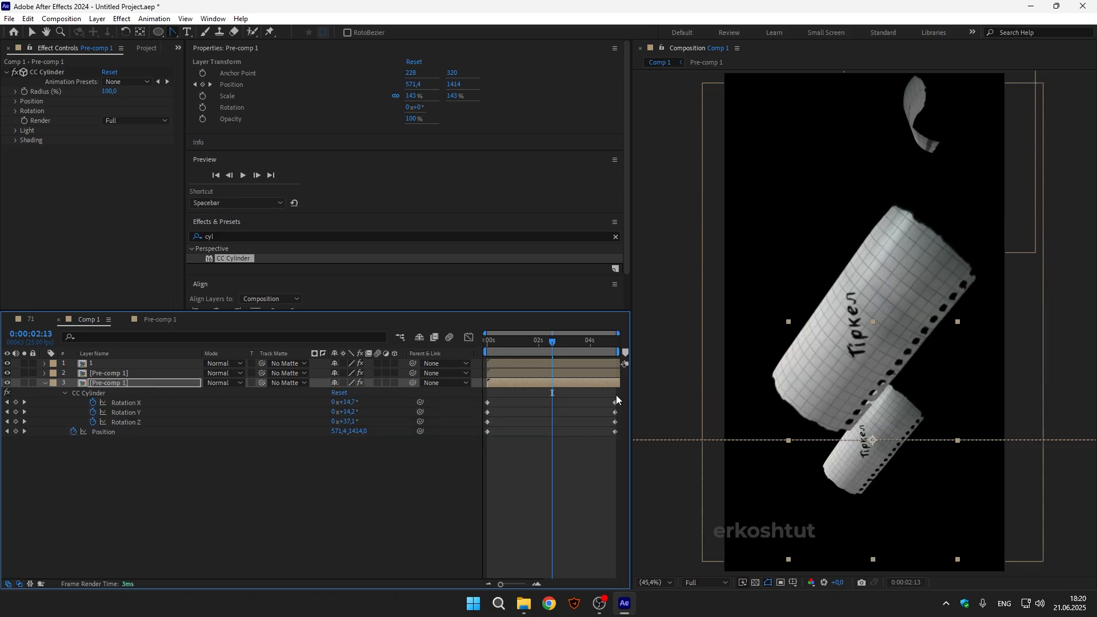
left_click_drag(616, 396, 457, 443)
key("Home")
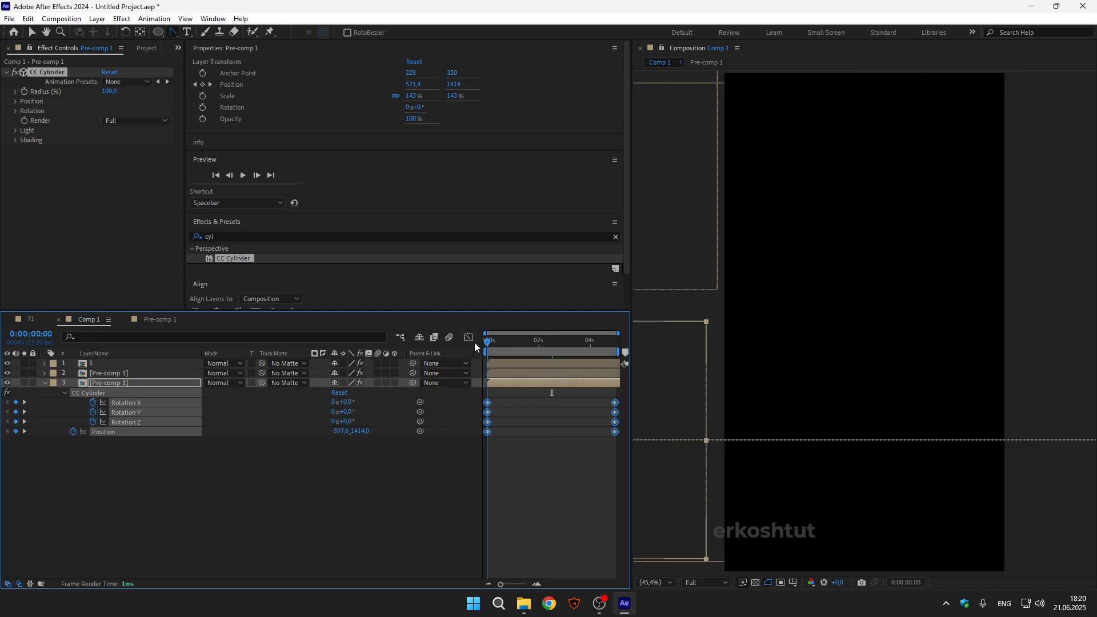
left_click_drag(363, 436, 556, 369)
left_click_drag(486, 341, 461, 349)
Adjust the third layer's starting CC Cylinder rotation, and keyframe Rotation X at -28.4° and Rotation Z at -0.5° on 0:00:02:17
left_click(396, 457)
left_click_drag(345, 404, 323, 407)
left_click(614, 341)
left_click(557, 342)
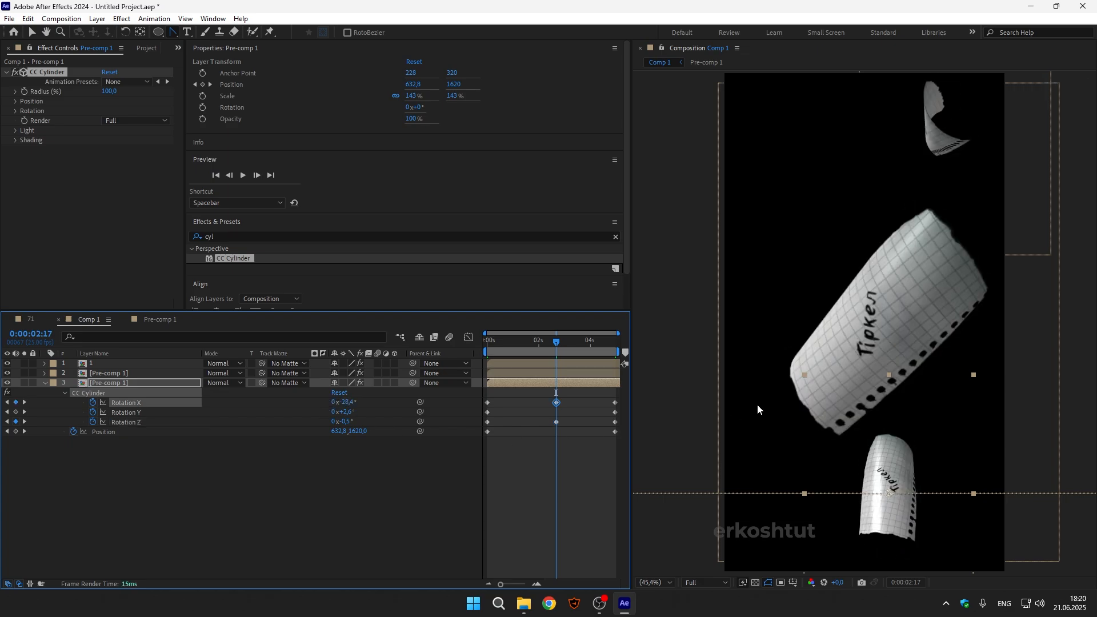
Preview the three flying papers together and collapse the third layer's properties
mouse_move(537, 343)
left_mouse_down()
mouse_move(488, 342)
mouse_move(551, 346)
left_mouse_up()
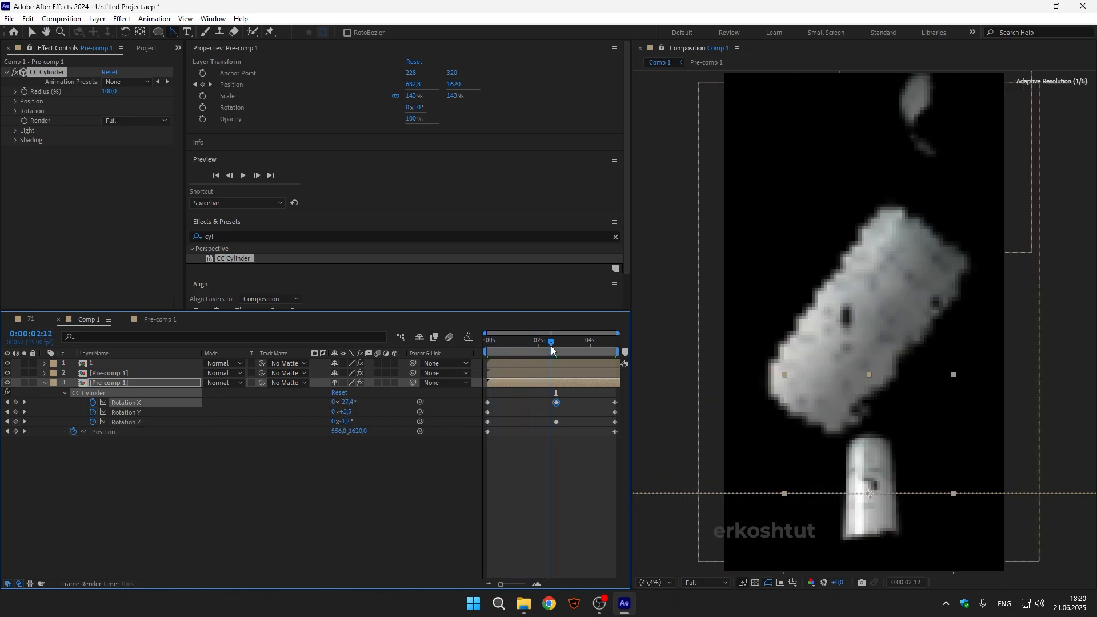
key("space")
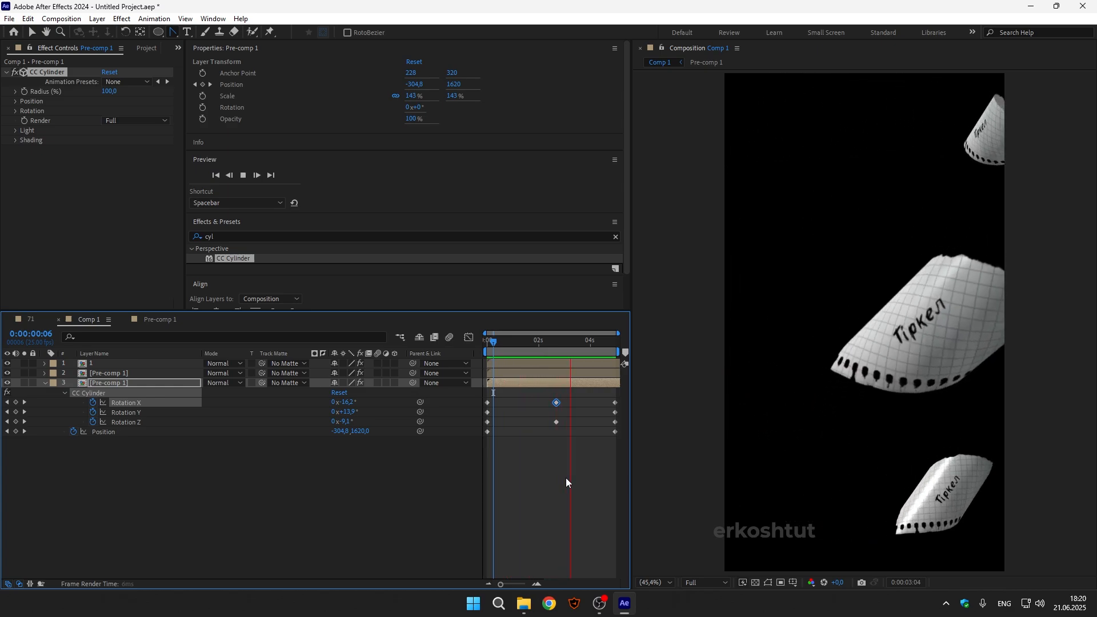
key("space")
mouse_move(523, 343)
left_mouse_down()
mouse_move(472, 340)
mouse_move(541, 341)
left_mouse_up()
left_click(44, 383)
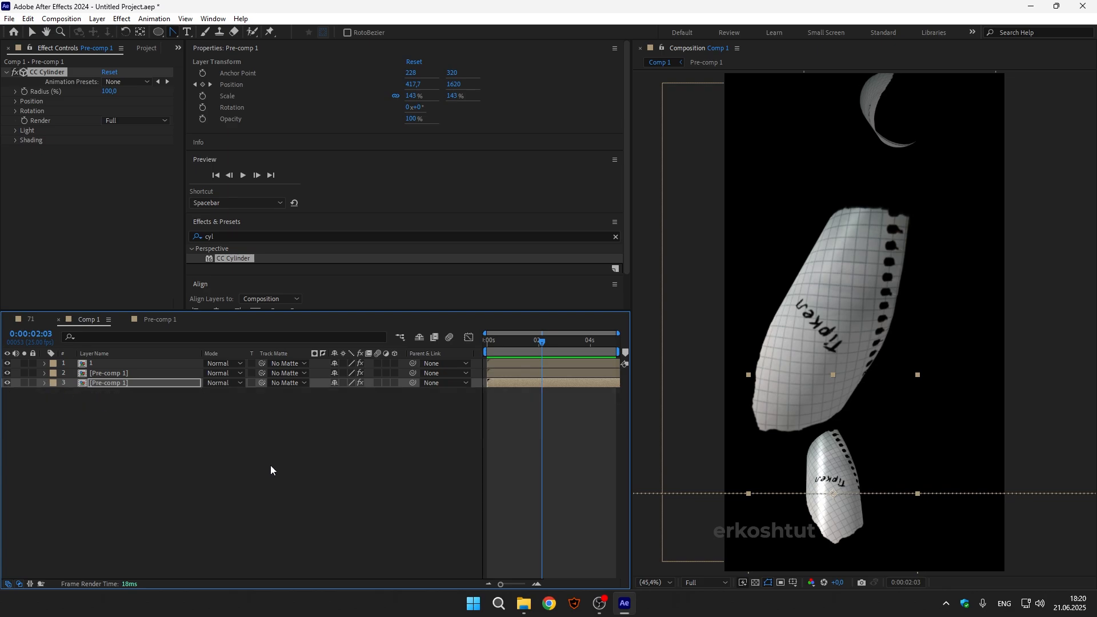
left_click(276, 471)
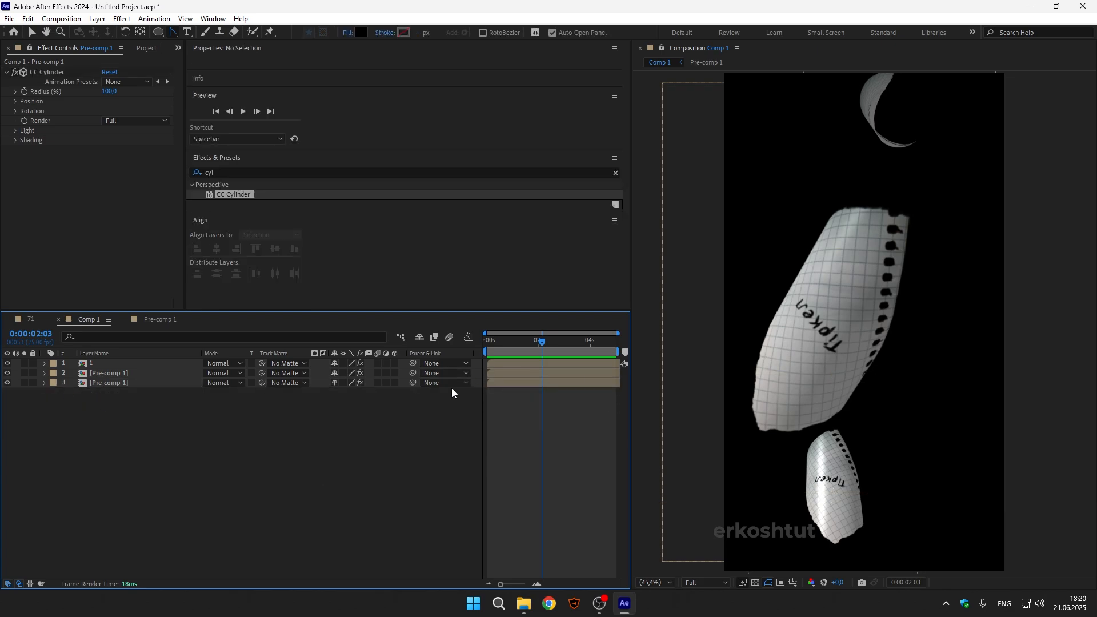
Import iw.png from the Karaз folder in File Explorer into the composition, and place it beneath all paper layers as the background
left_click(524, 604)
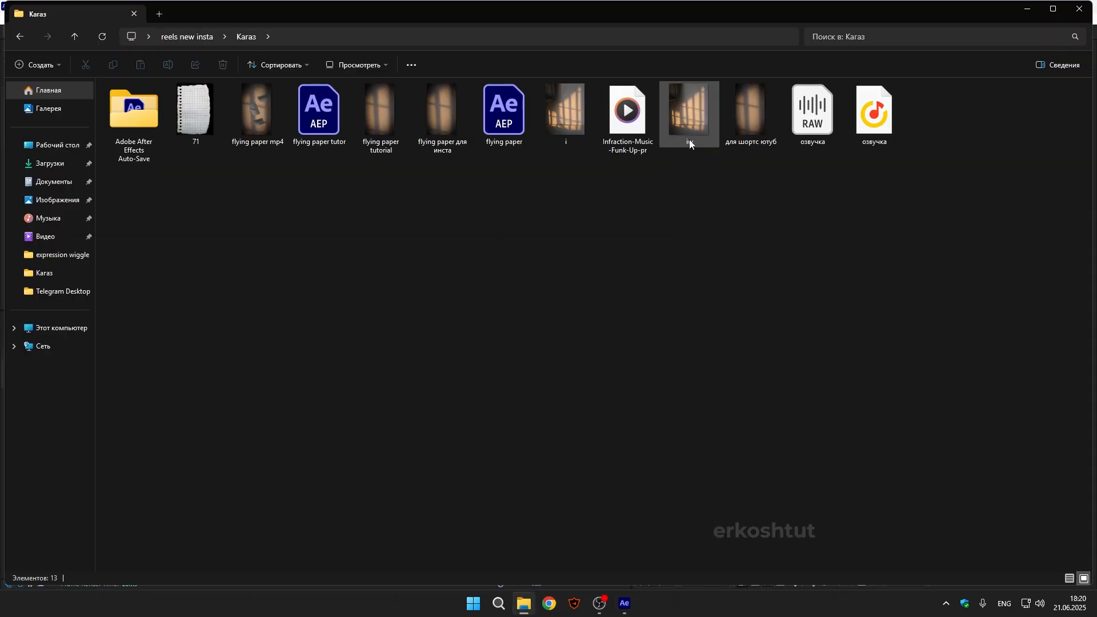
left_click_drag(694, 131, 201, 468)
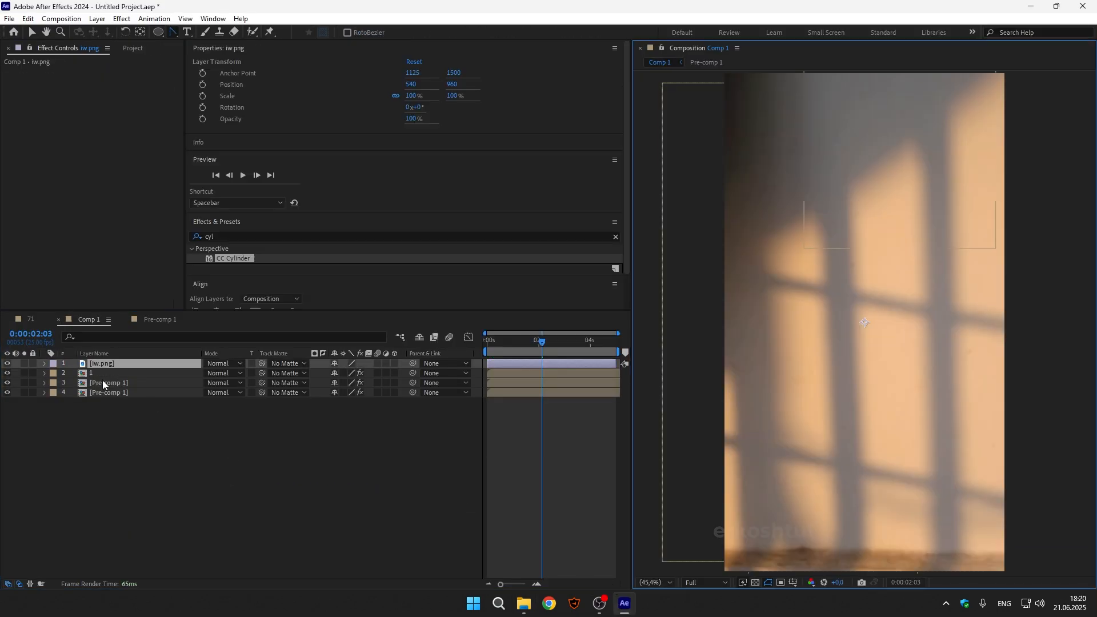
left_click_drag(102, 364, 103, 410)
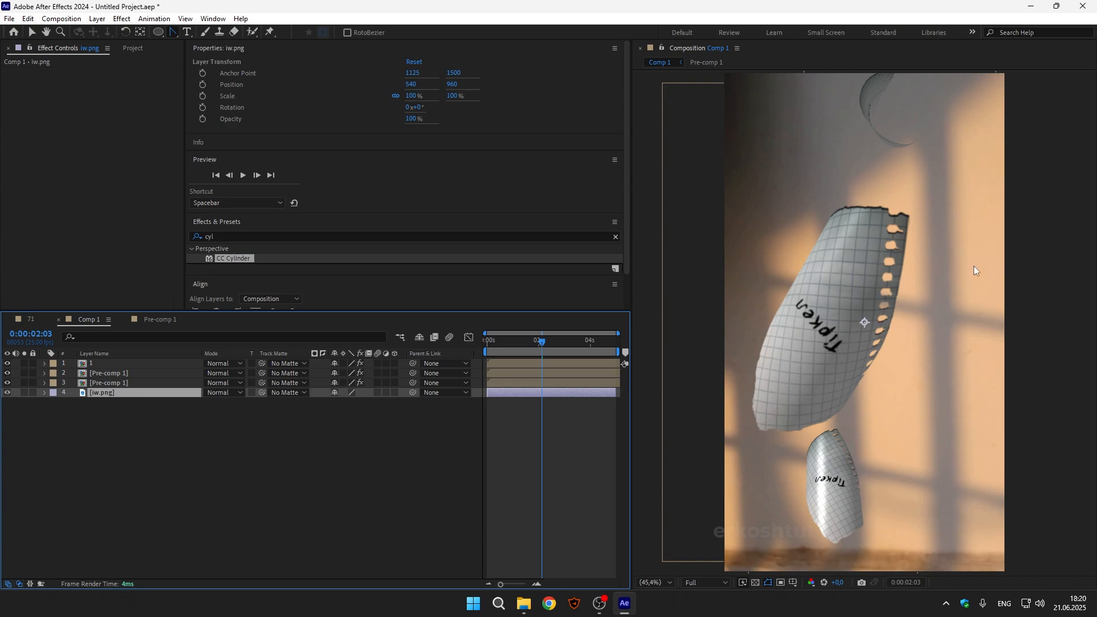
Create a black 1080 × 1920 px solid named Black Solid 1 at the top of the layer stack
left_click(114, 458)
right_click(121, 456)
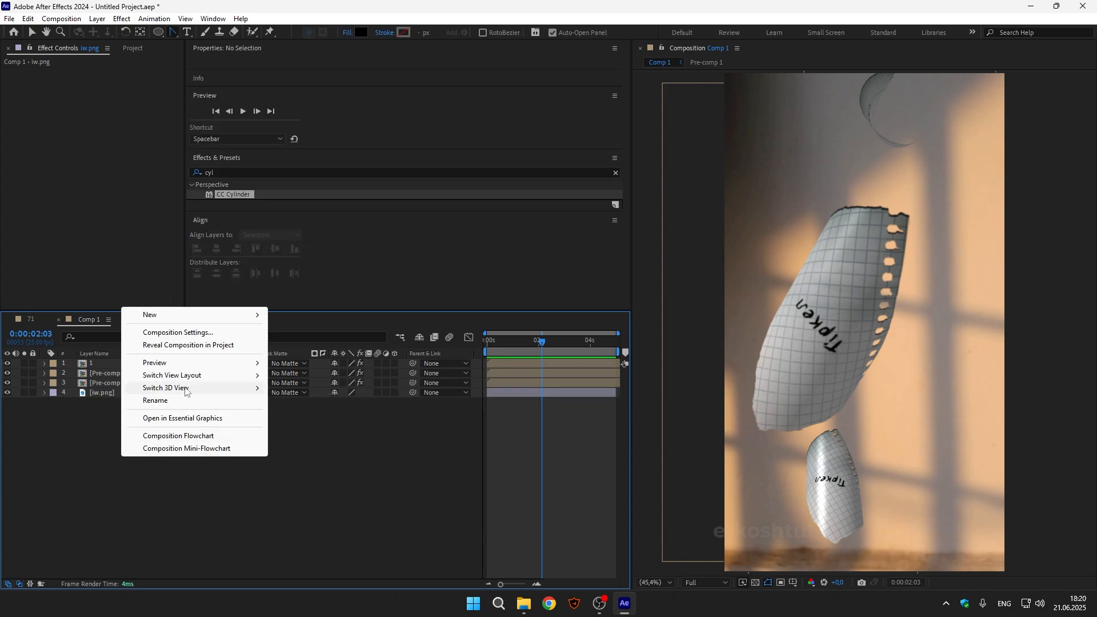
mouse_move(166, 316)
left_click(314, 345)
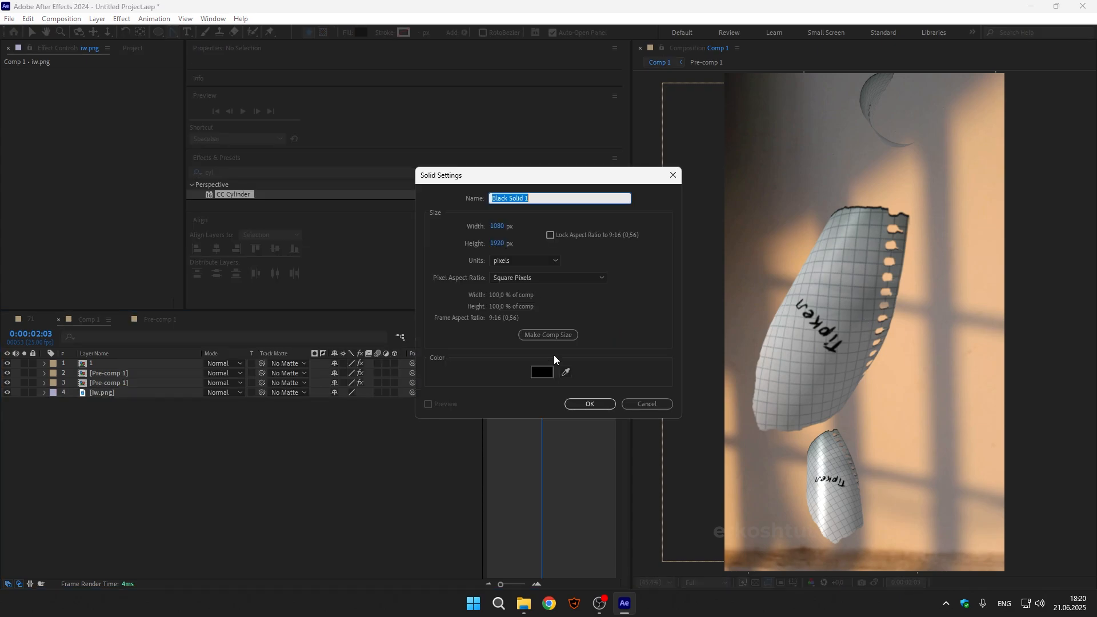
left_click(590, 404)
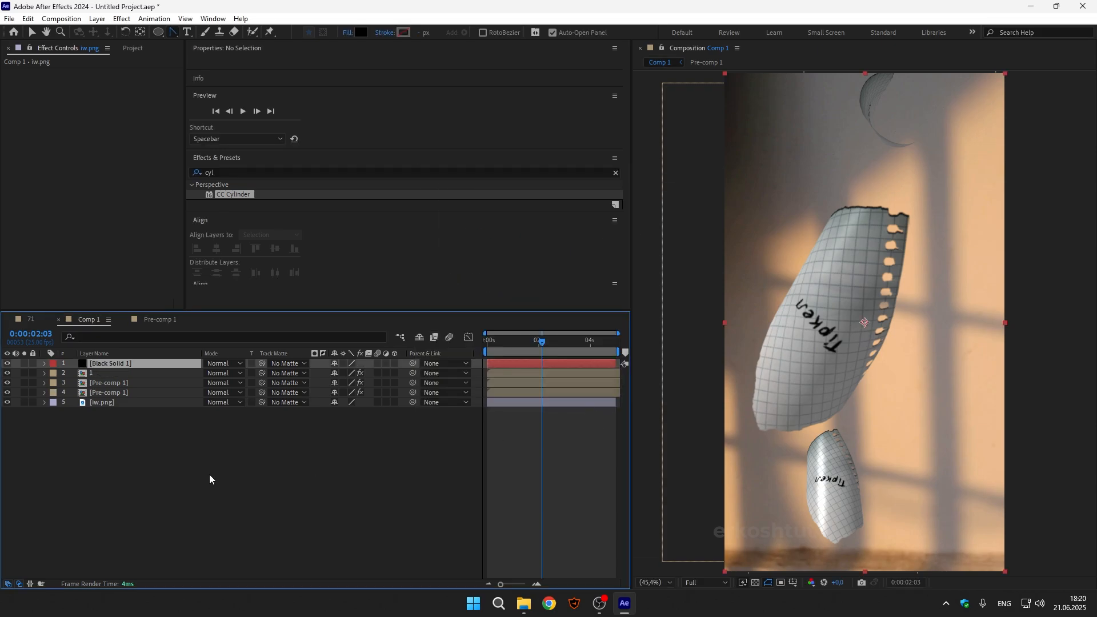
mouse_move(110, 361)
left_mouse_down()
mouse_move(116, 410)
mouse_move(116, 366)
left_mouse_up()
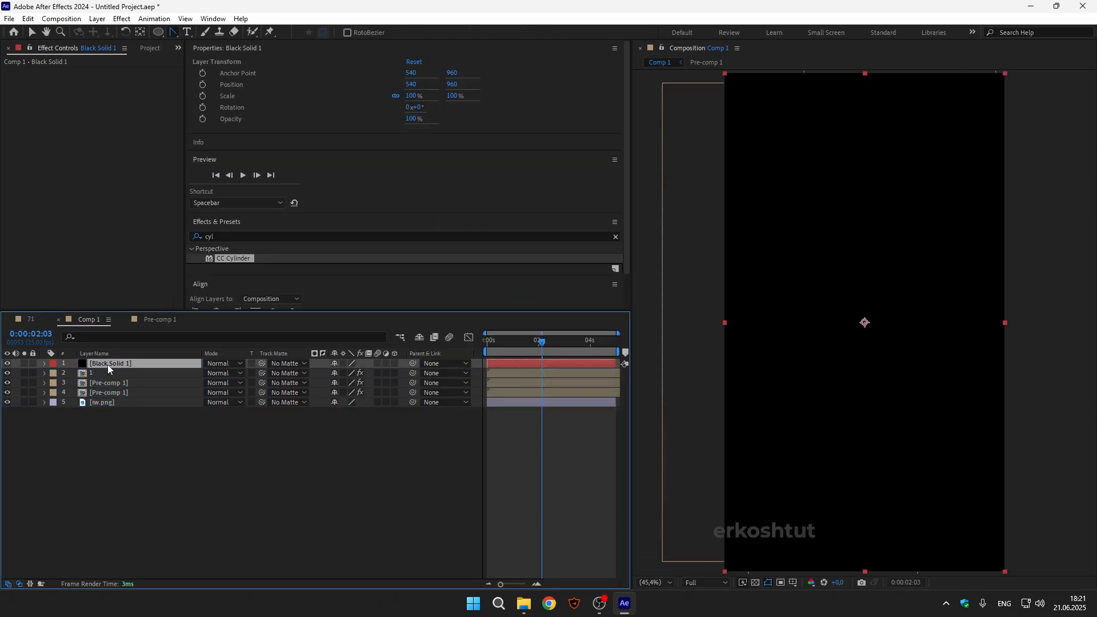
Add a full-frame elliptical mask to Black Solid 1, invert it, and set its Mask Feather to 328 pixels
double_click(159, 33)
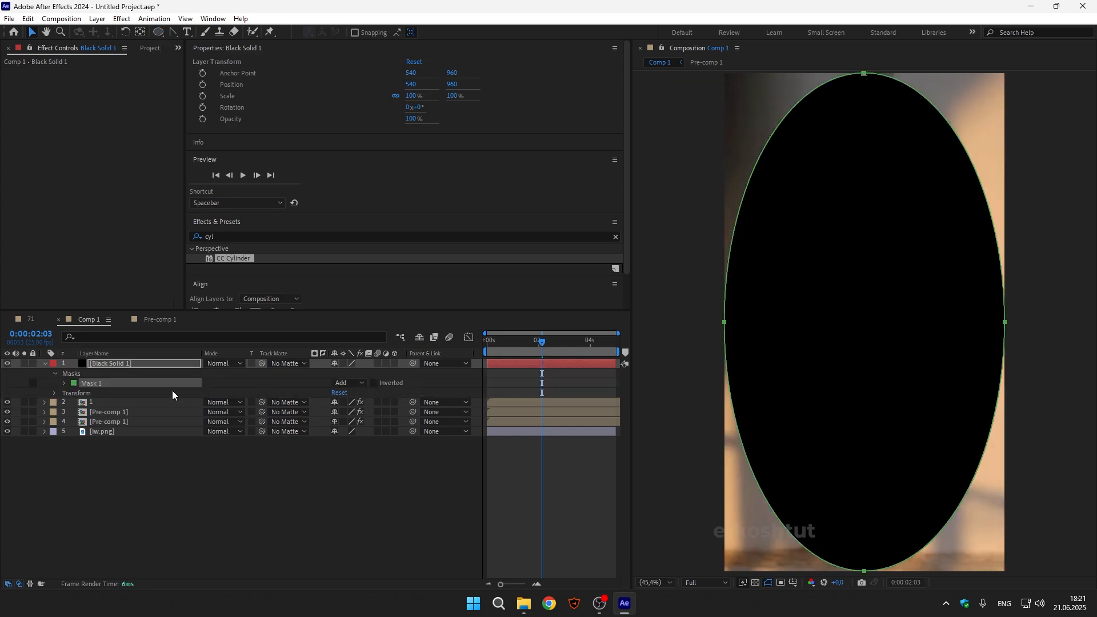
left_click(375, 383)
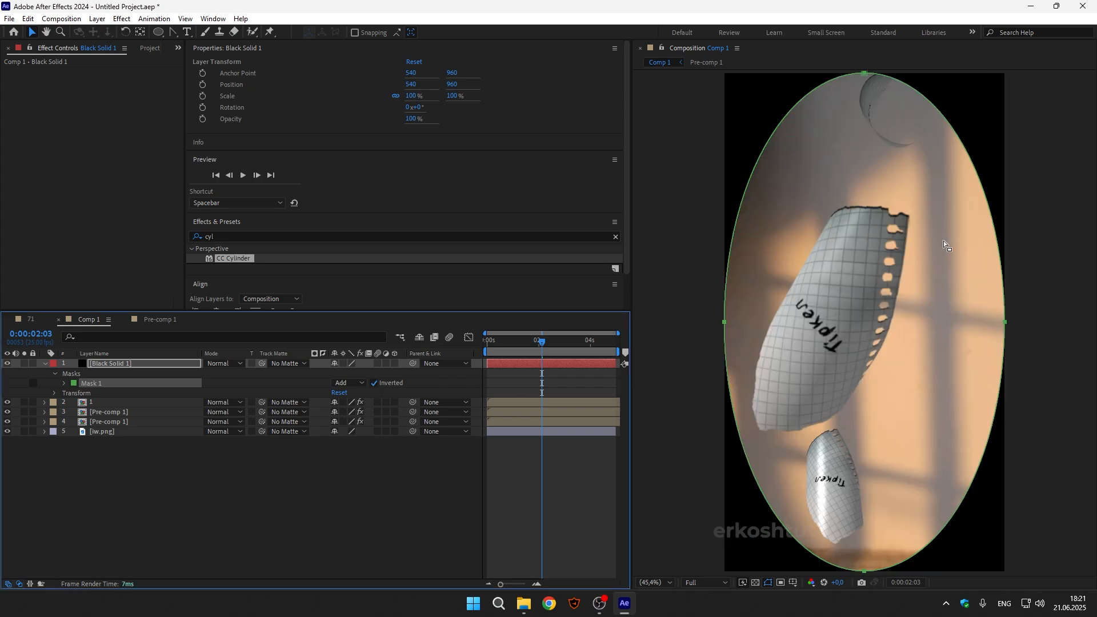
left_click(64, 383)
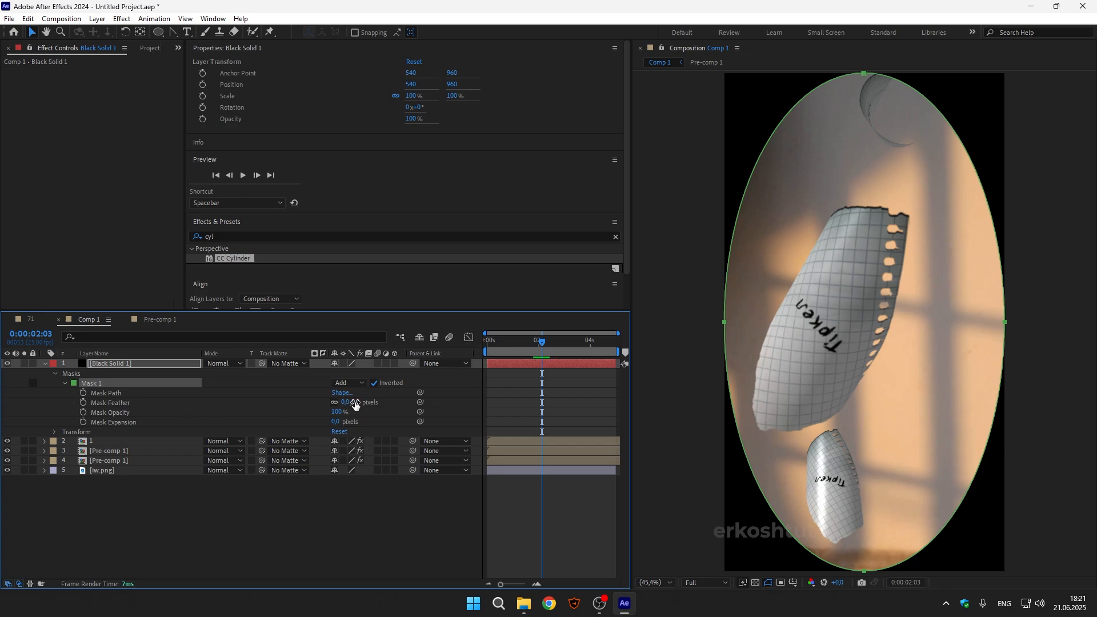
left_click_drag(356, 404, 537, 396)
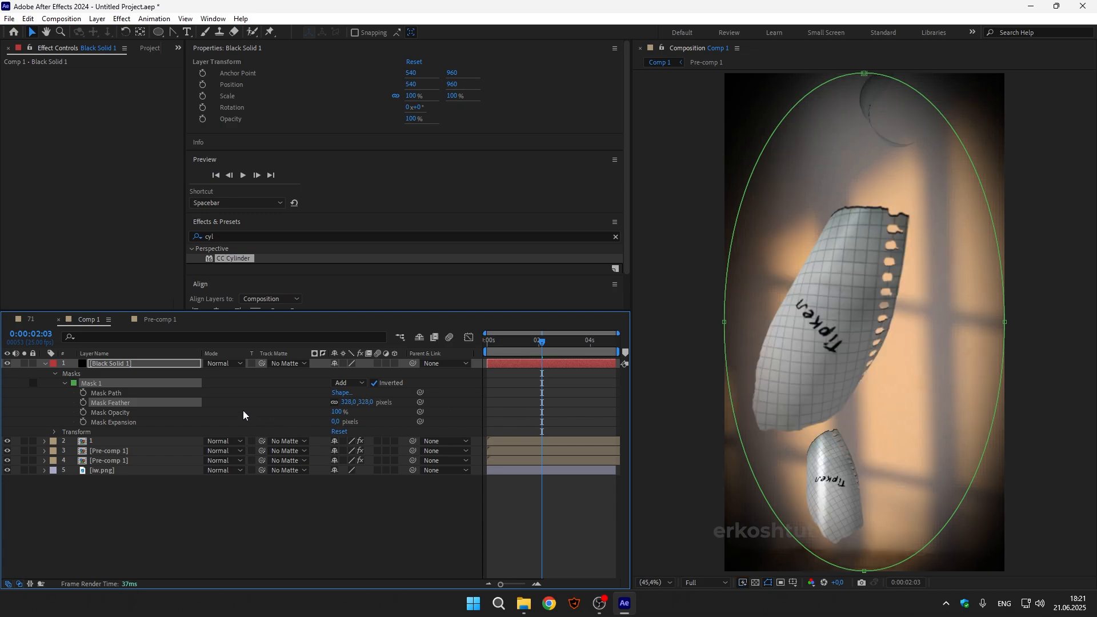
Set Black Solid 1's opacity to 80% and preview the vignette over the flying papers
left_click(112, 366)
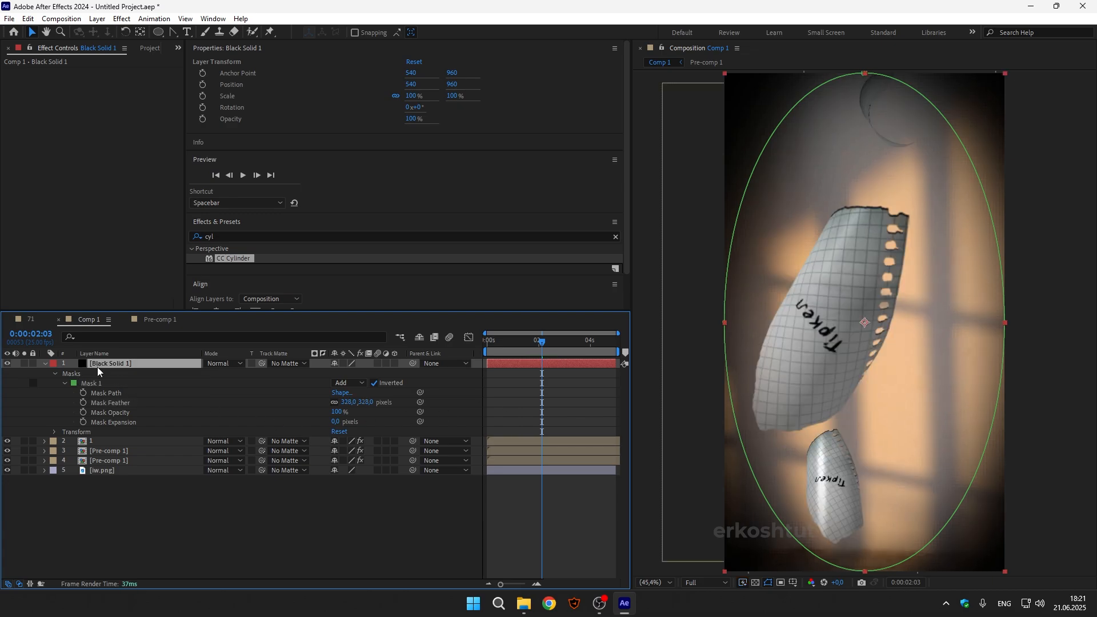
key("t")
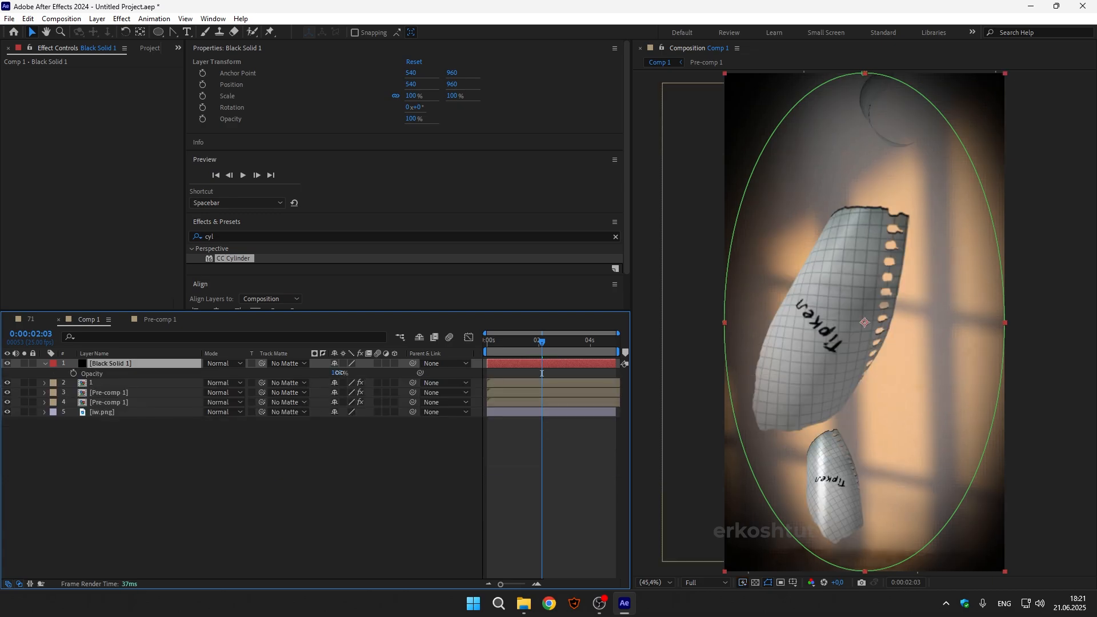
mouse_move(340, 373)
left_mouse_down()
mouse_move(315, 374)
mouse_move(335, 380)
left_mouse_up()
left_click(246, 446)
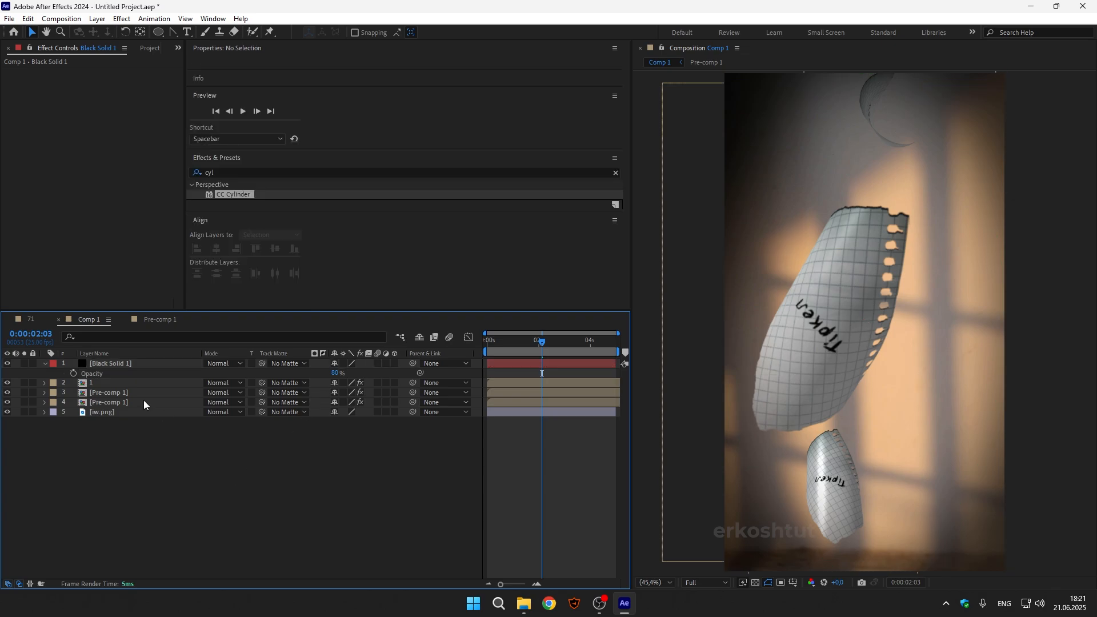
left_click(44, 363)
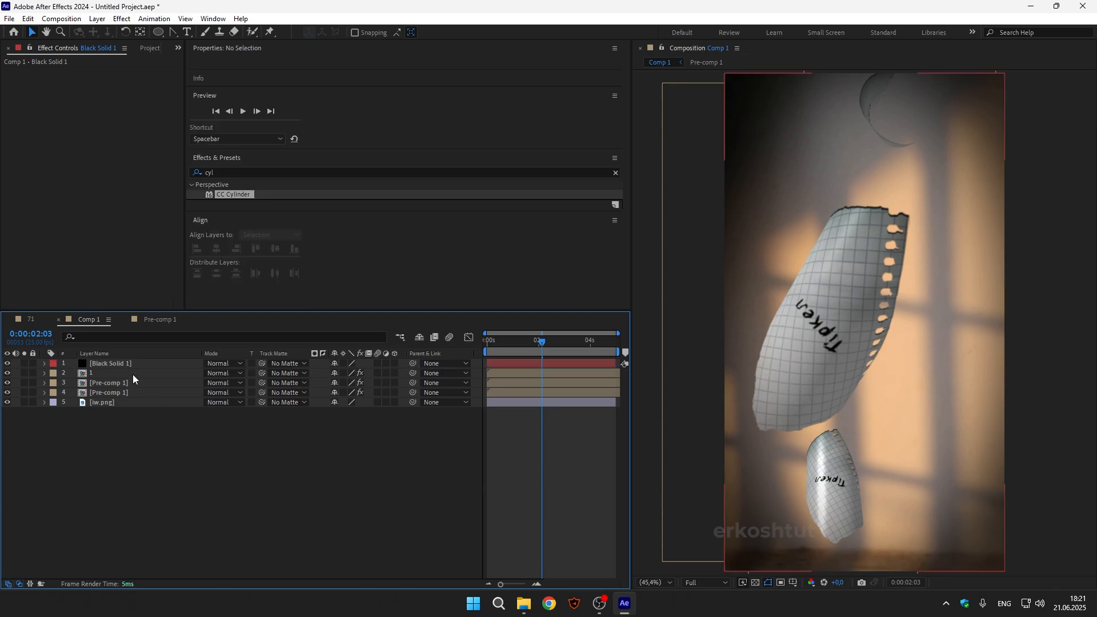
left_click(501, 342)
key("space")
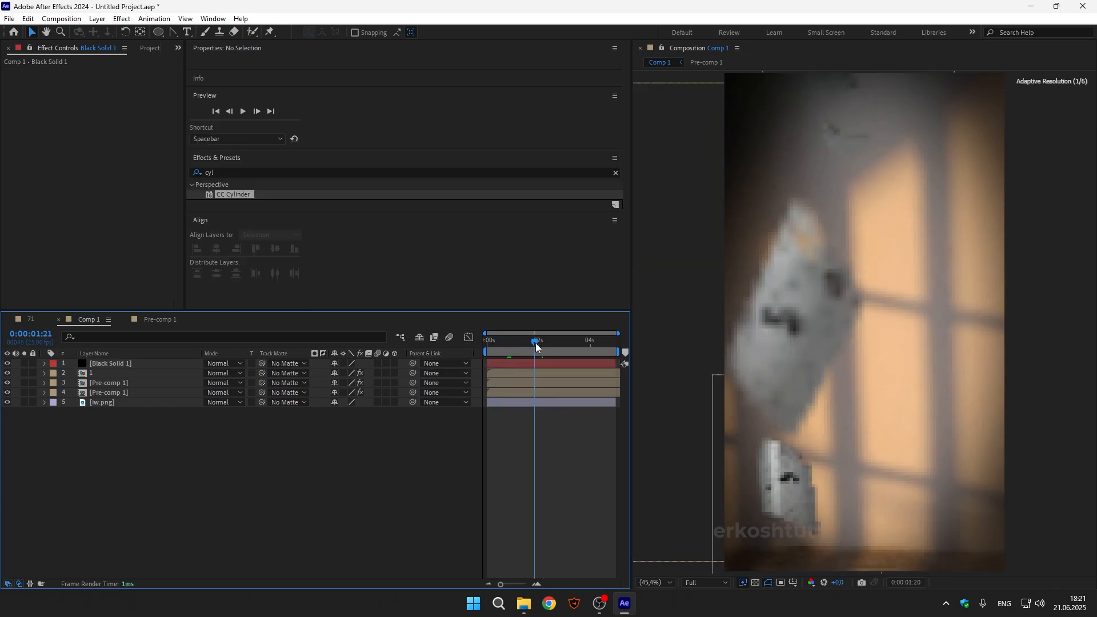
Create a new adjustment layer at the top of Comp 1's layer stack
right_click(142, 471)
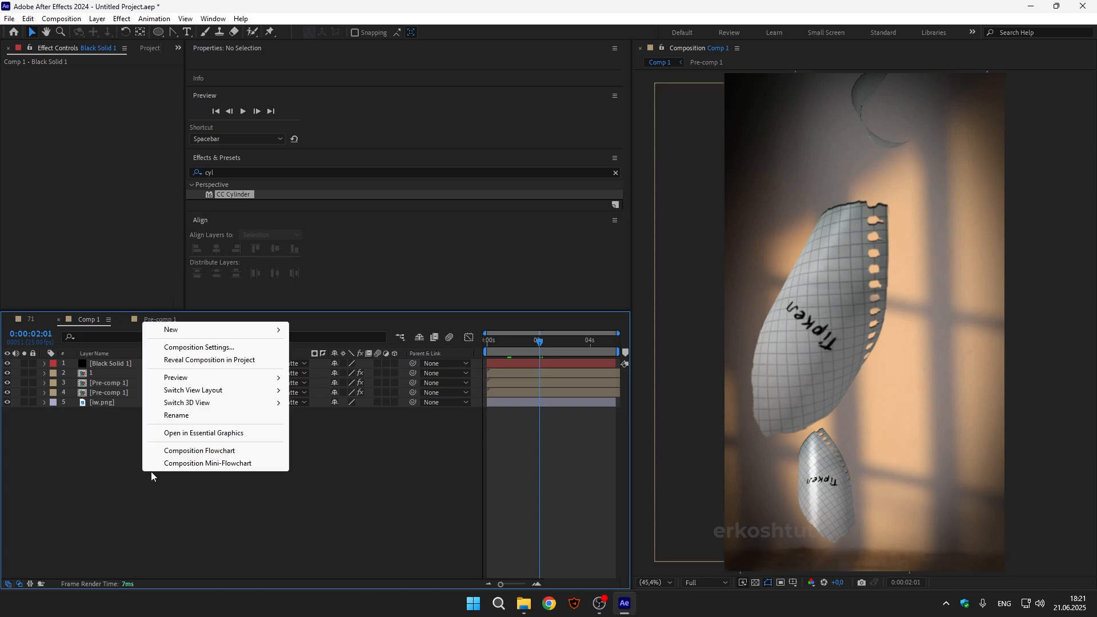
mouse_move(209, 333)
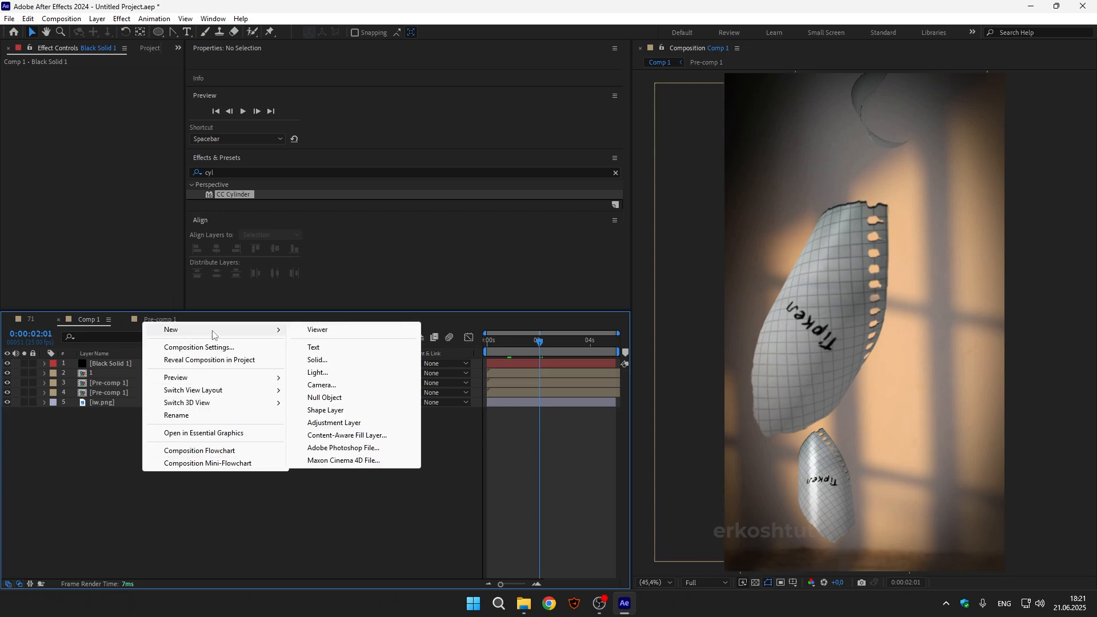
left_click(339, 424)
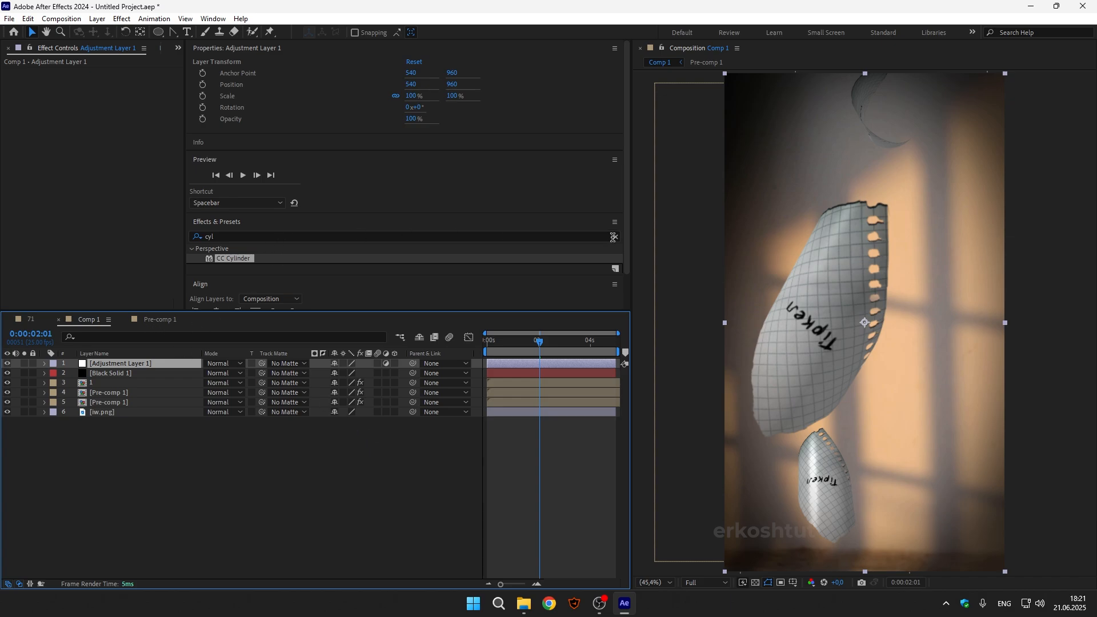
Clear the effect search and apply Lumetri Color from the Color Correction effects to Adjustment Layer 1
left_click(613, 237)
scroll(229, 266, "down", 5)
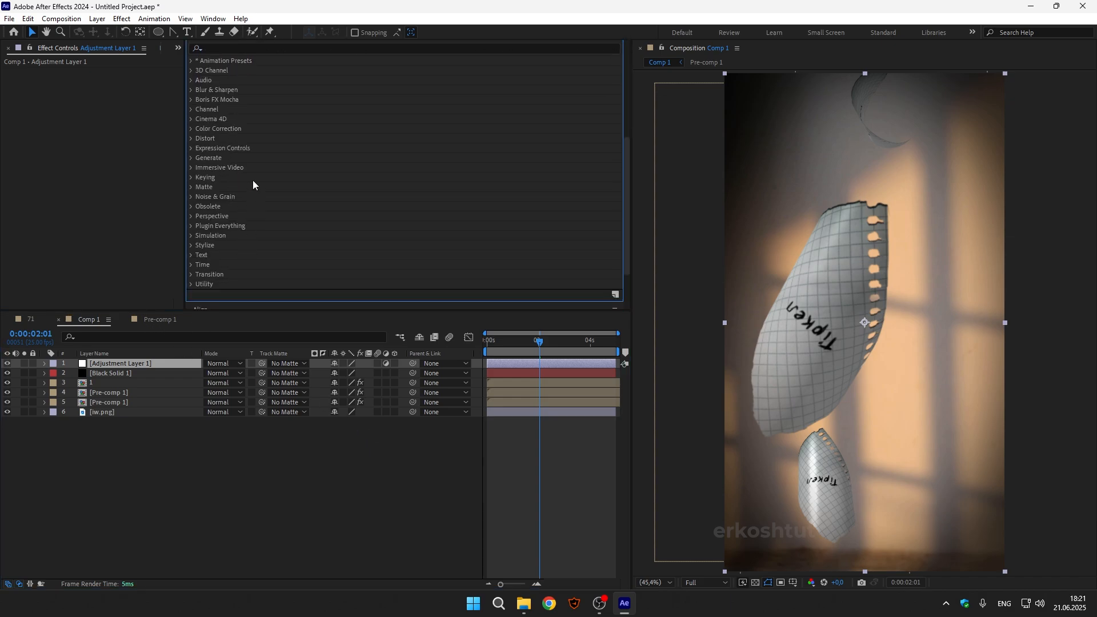
left_click(191, 129)
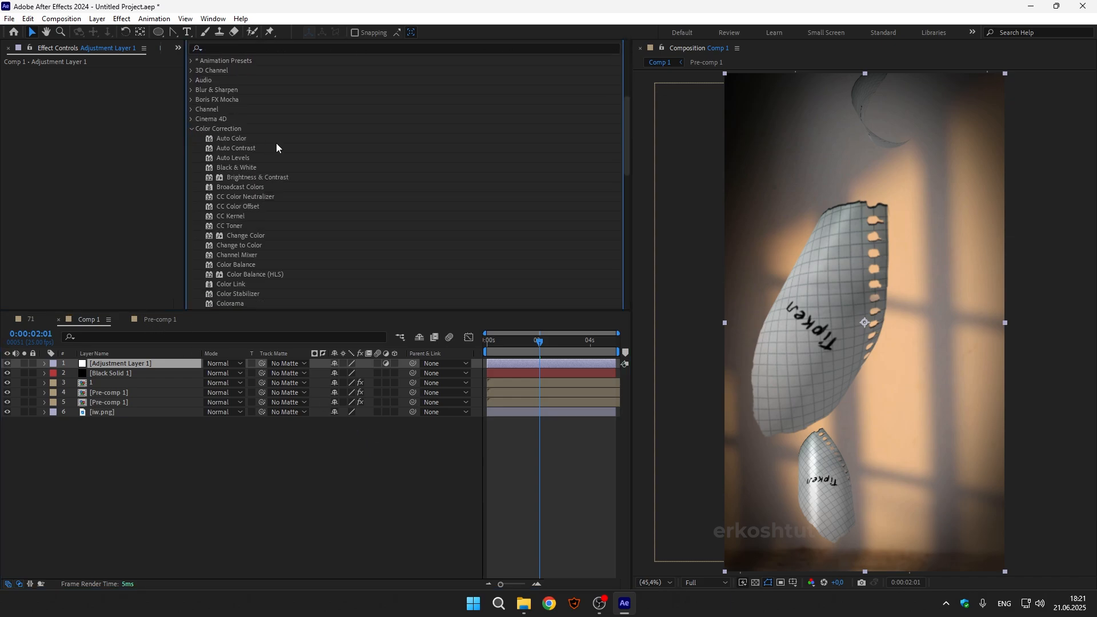
scroll(286, 183, "down", 2)
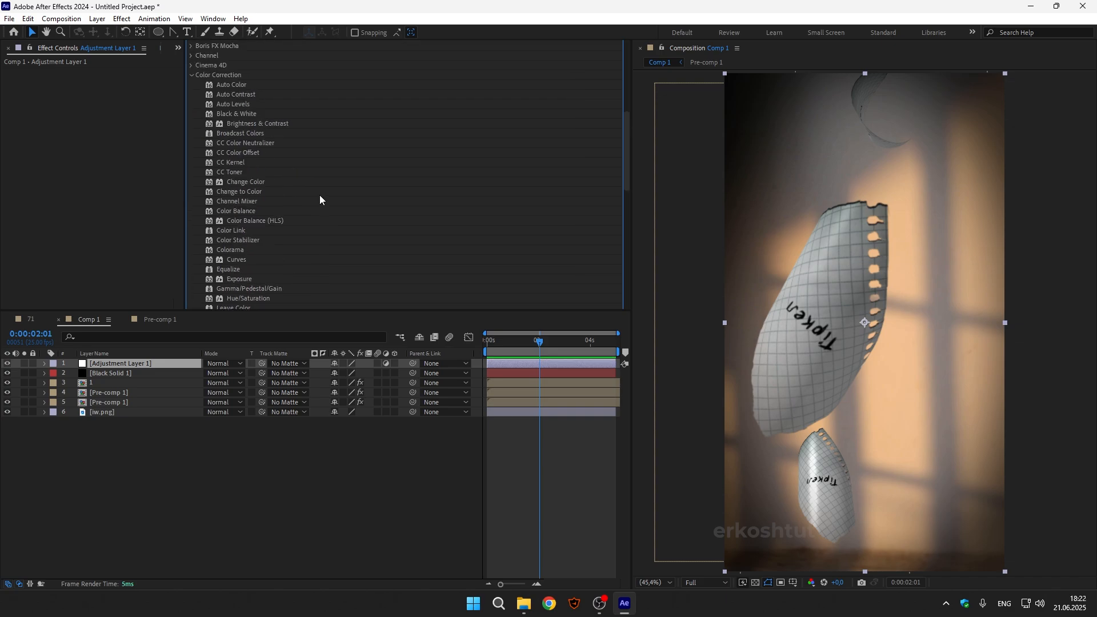
scroll(317, 191, "down", 5)
left_click_drag(243, 204, 141, 371)
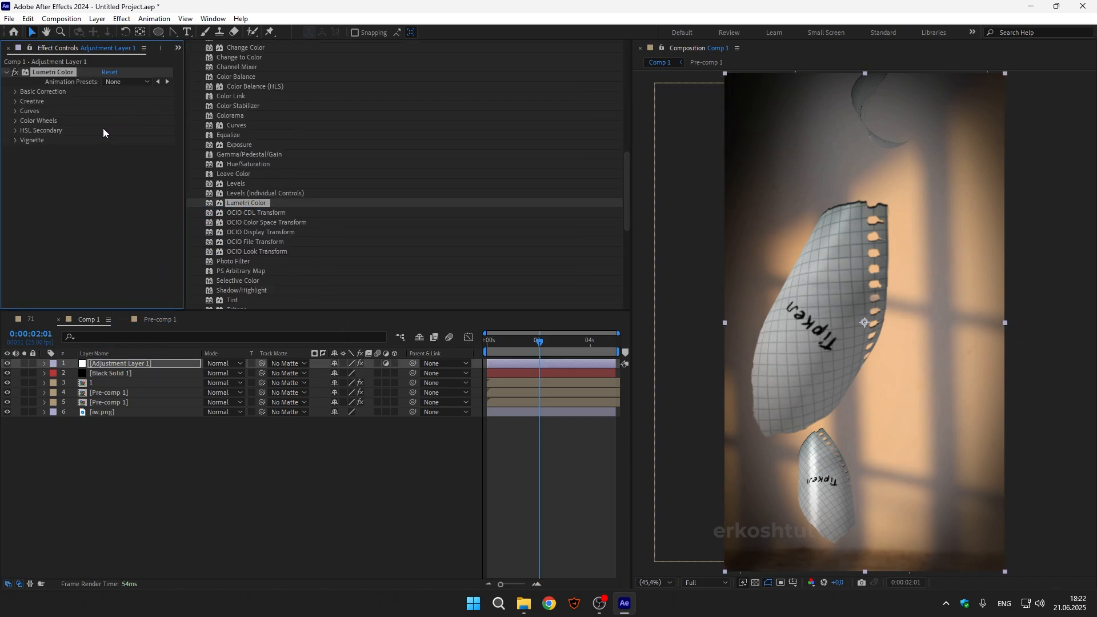
In Lumetri Color's Basic Correction, set Exposure to -0.6, Contrast to 17 and Blacks to -9
left_click(18, 92)
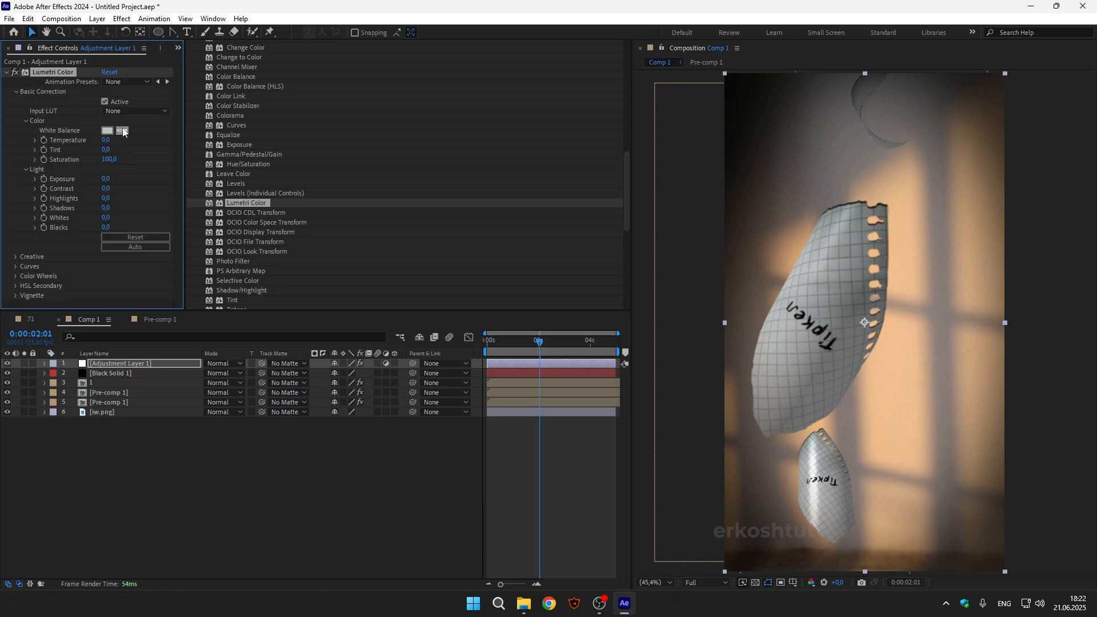
mouse_move(106, 140)
left_mouse_down()
mouse_move(94, 142)
mouse_move(113, 139)
left_mouse_up()
key("ctrl+z")
left_click_drag(105, 179, 107, 222)
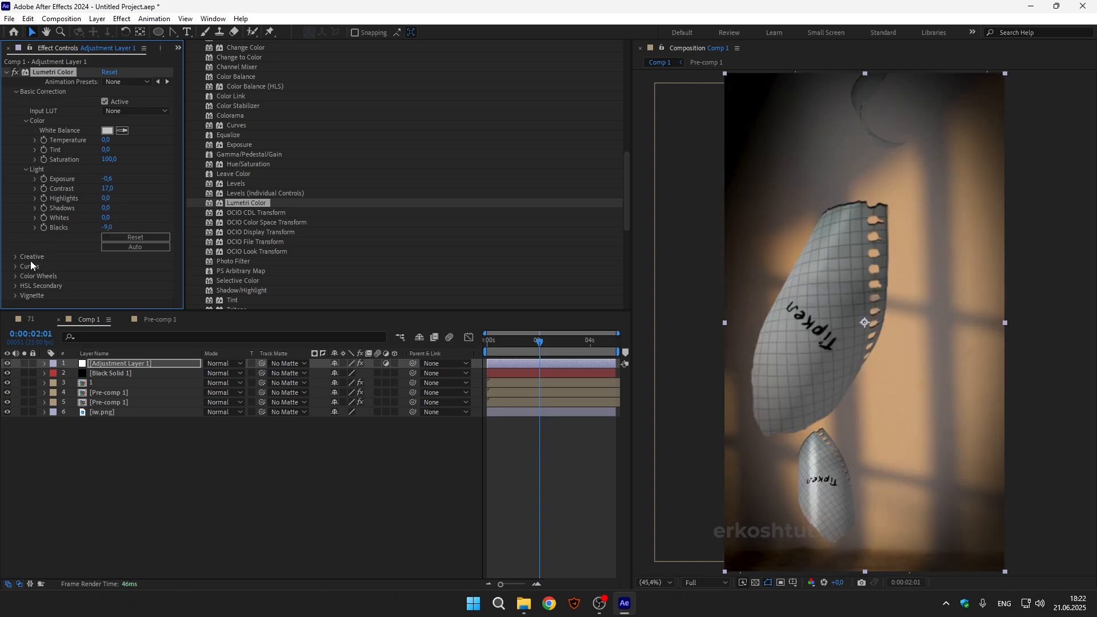
Shape Lumetri Color's RGB curve into a gentle S by lowering a shadow point and raising a highlight point, then collapse the Curves section
left_click(16, 277)
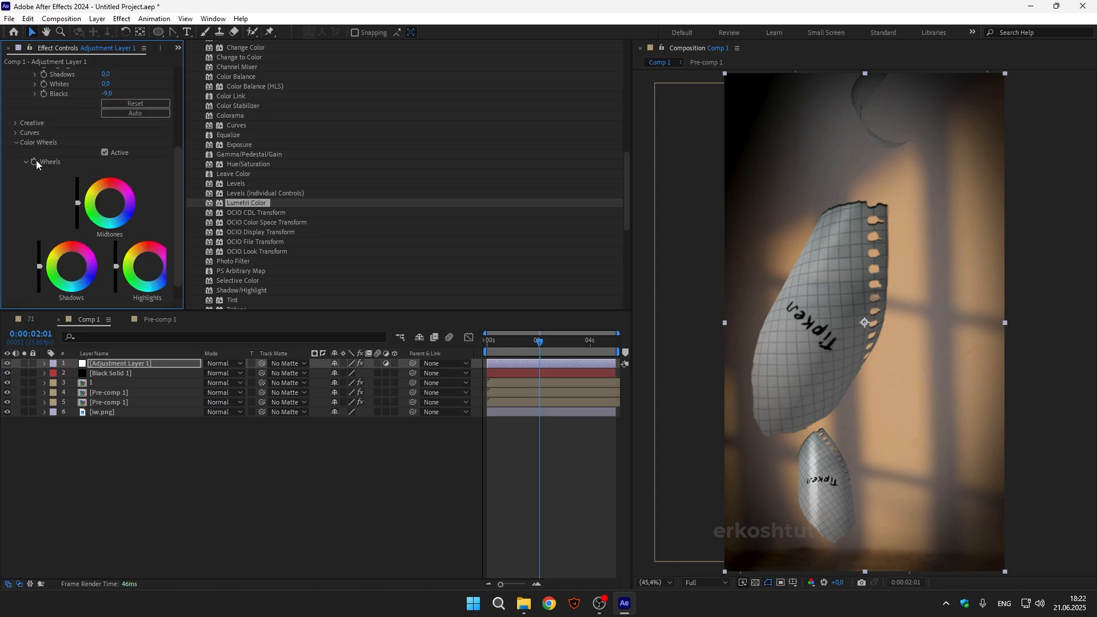
left_click(15, 142)
left_click(15, 266)
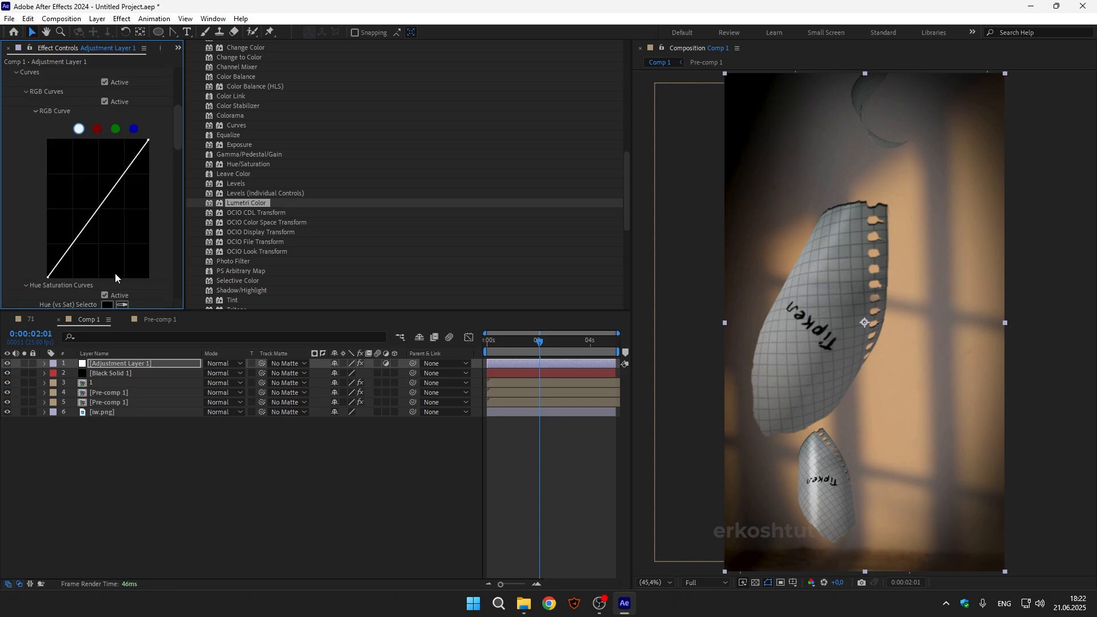
left_click(126, 174)
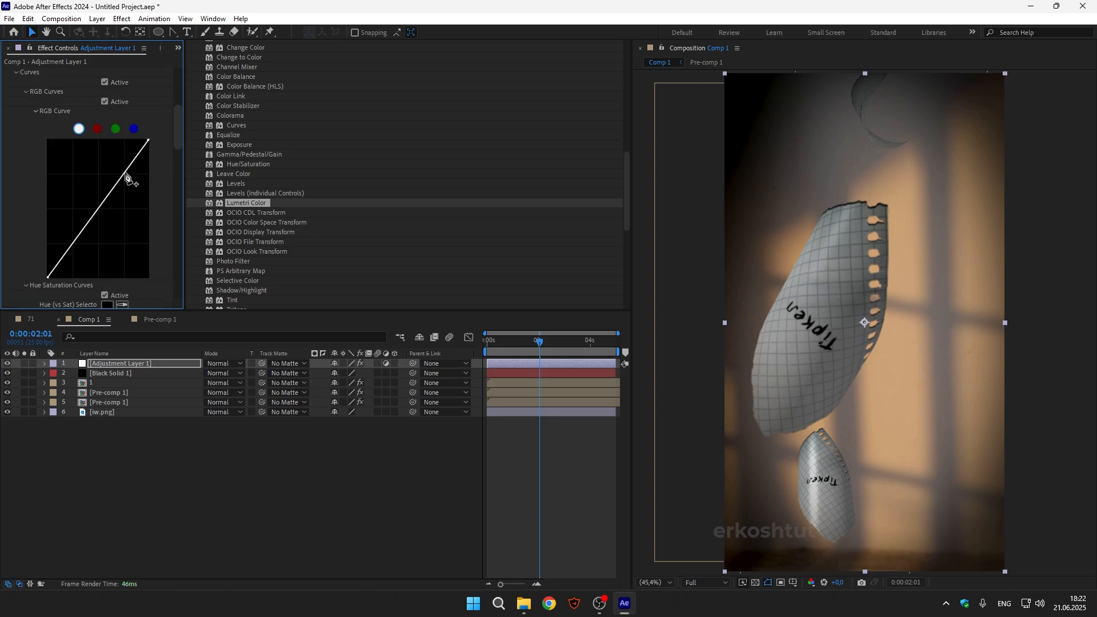
left_click(77, 237)
left_click_drag(79, 241, 78, 243)
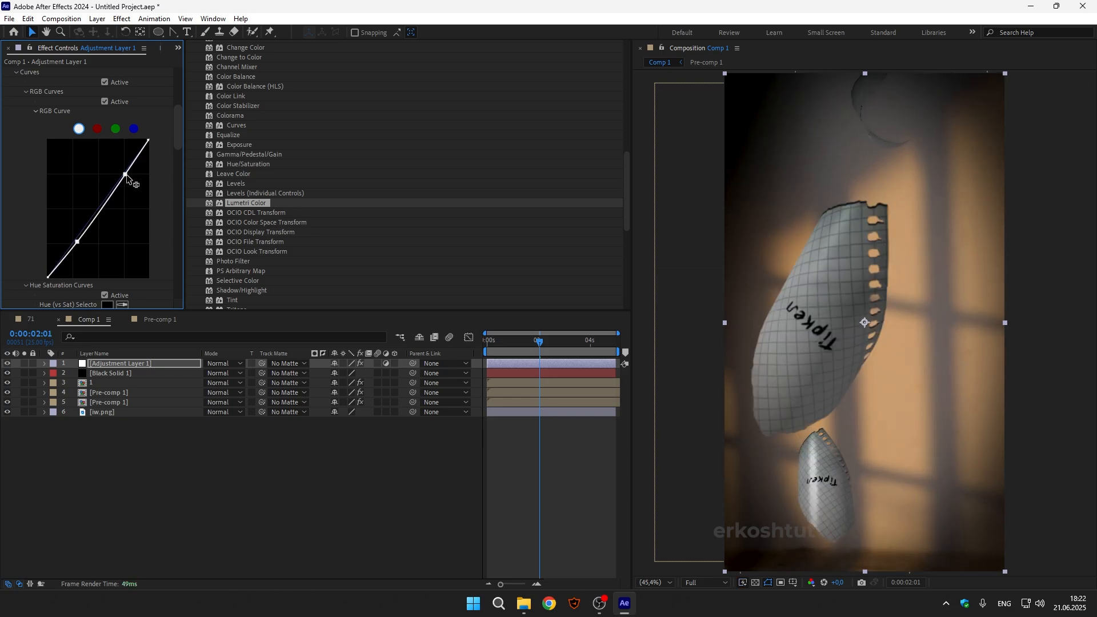
left_click_drag(125, 175, 121, 174)
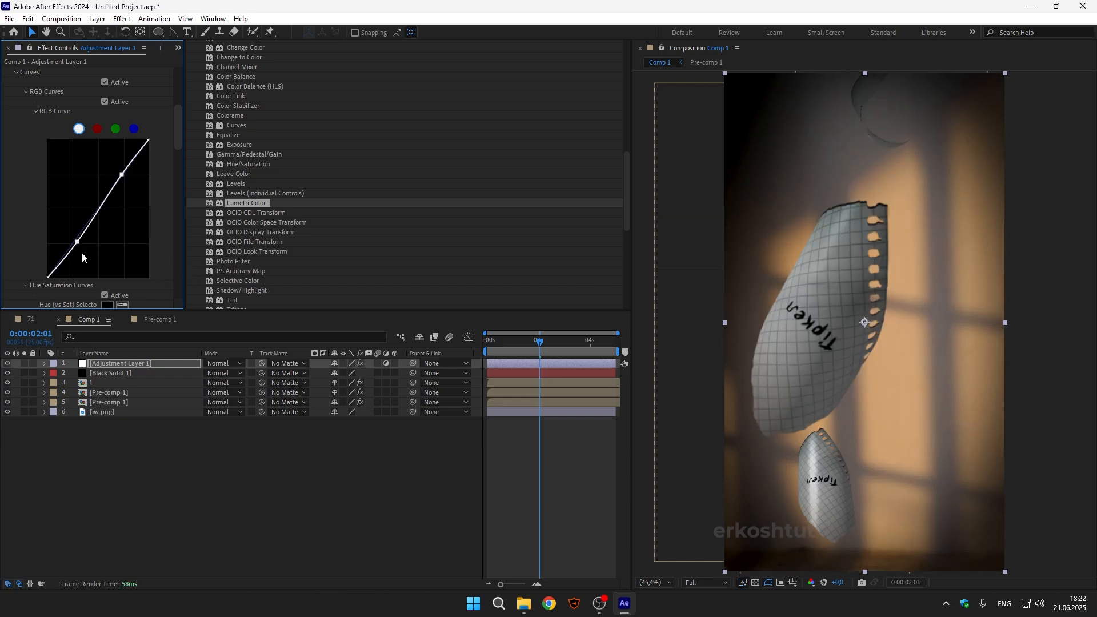
left_click_drag(77, 242, 75, 242)
left_click_drag(122, 174, 120, 175)
left_click(21, 73)
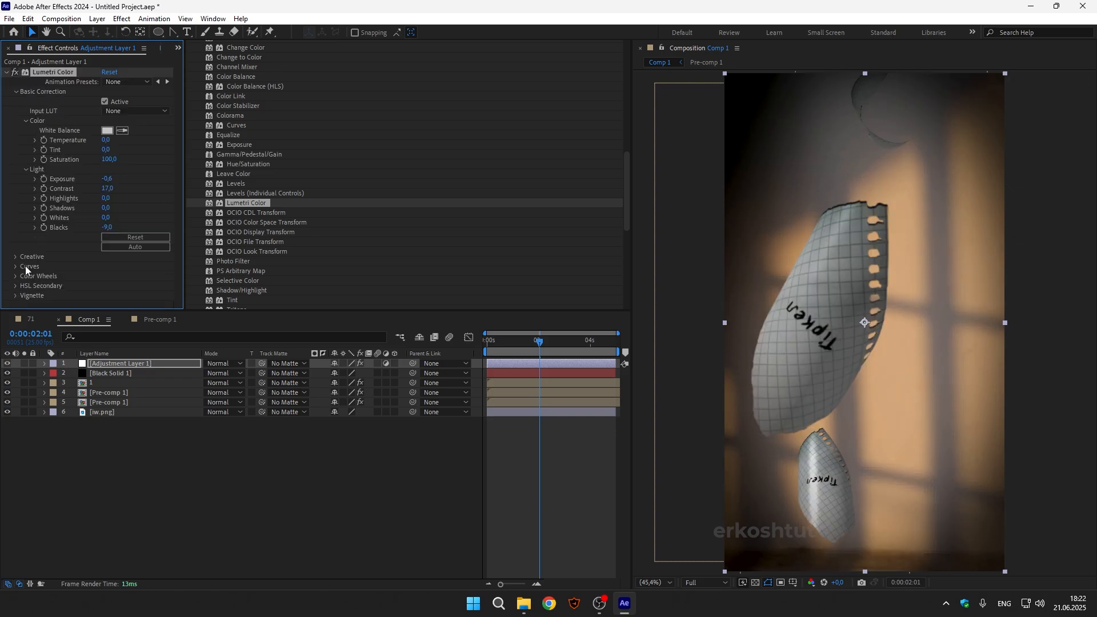
Preview the color-graded flying paper animation from two points in the timeline
mouse_move(511, 343)
left_mouse_down()
mouse_move(496, 340)
mouse_move(583, 341)
mouse_move(496, 341)
left_mouse_up()
key("space")
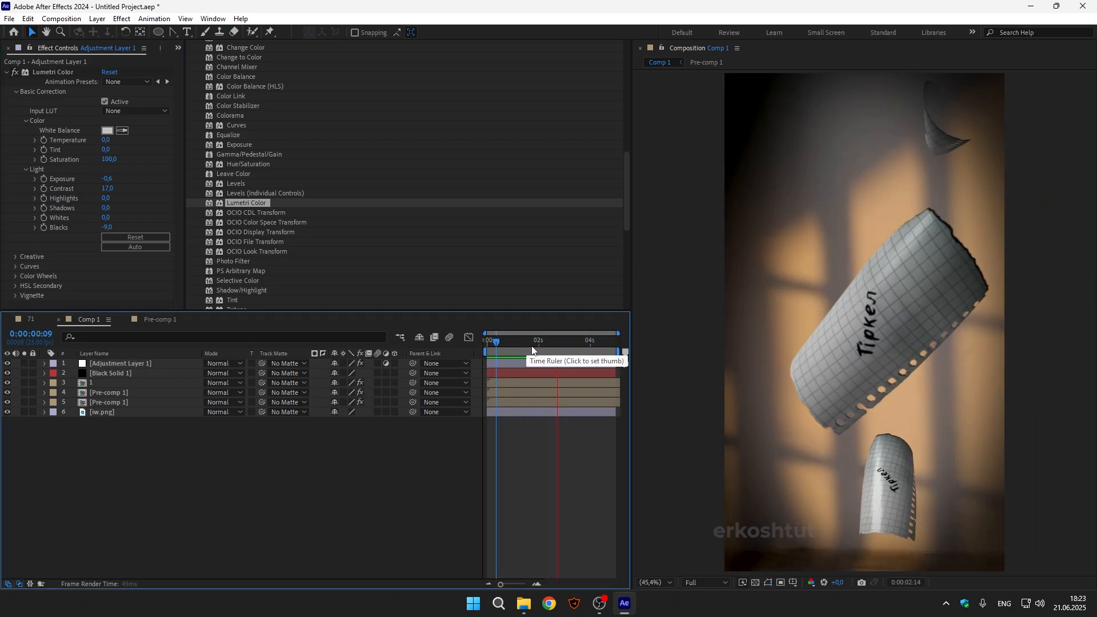
key("space")
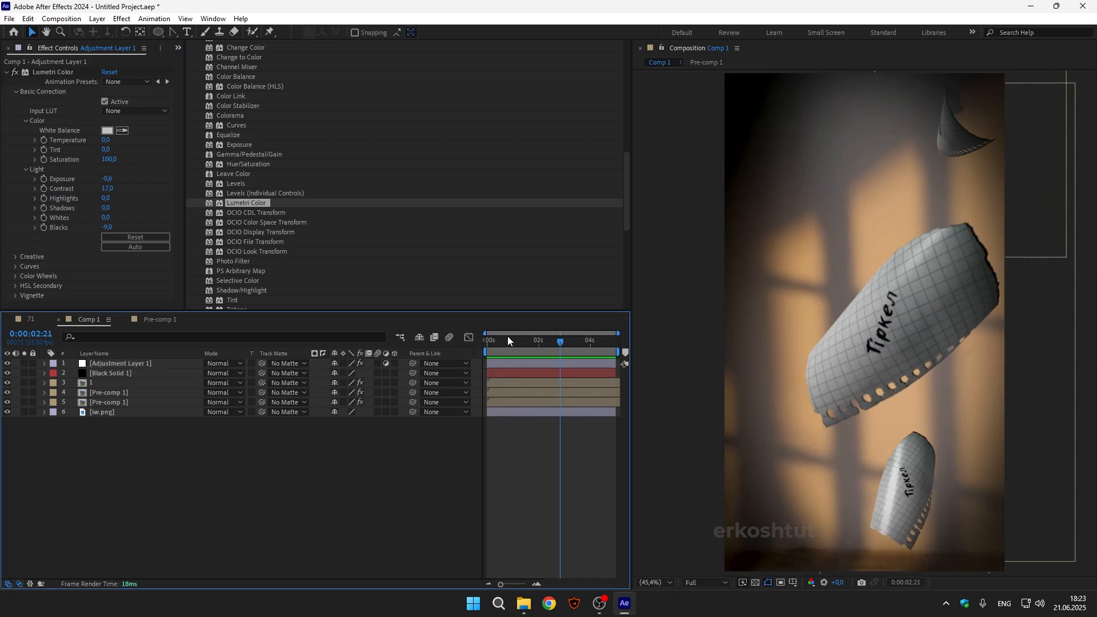
left_click(512, 342)
key("space")
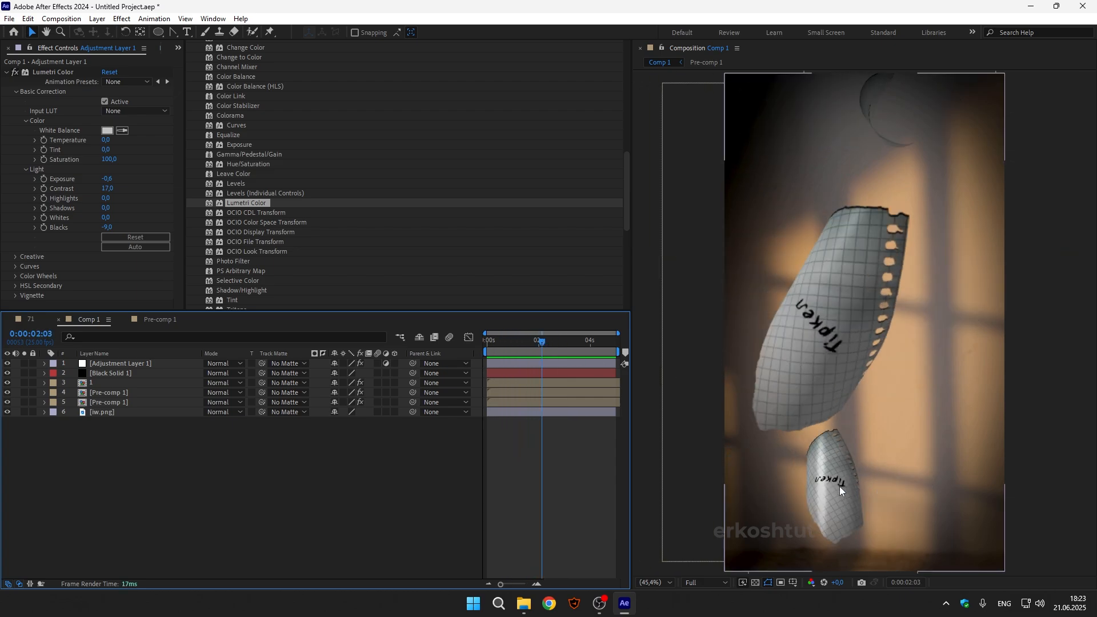
left_click(270, 441)
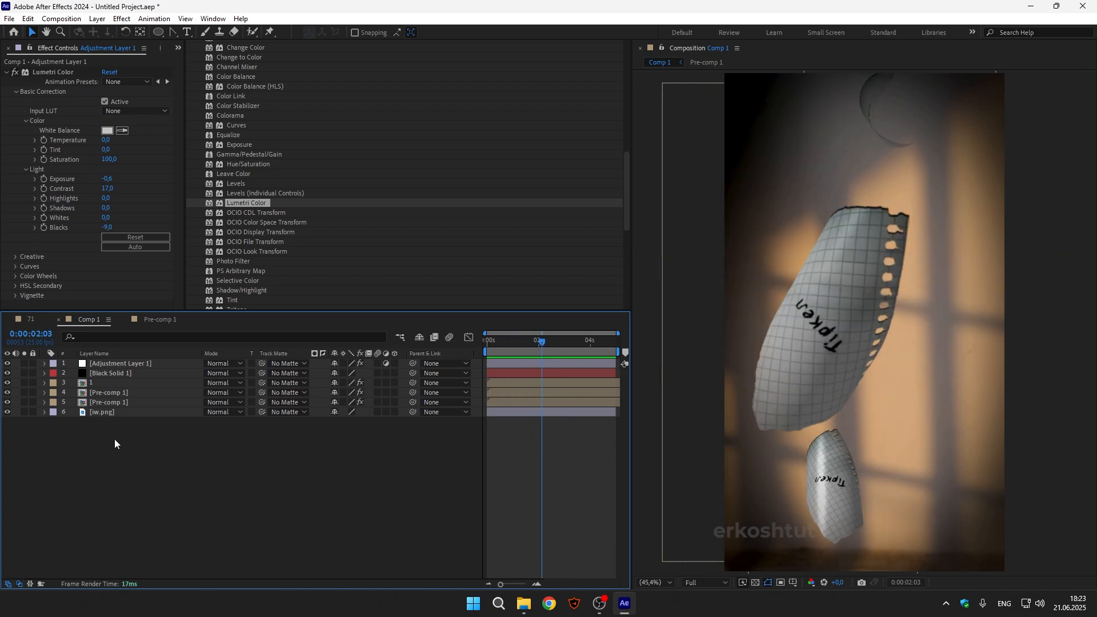
Find Gaussian Blur, apply it to the upper small paper on layer 4, and adjust its Blurriness to throw the sheet out of focus
scroll(298, 174, "up", 6)
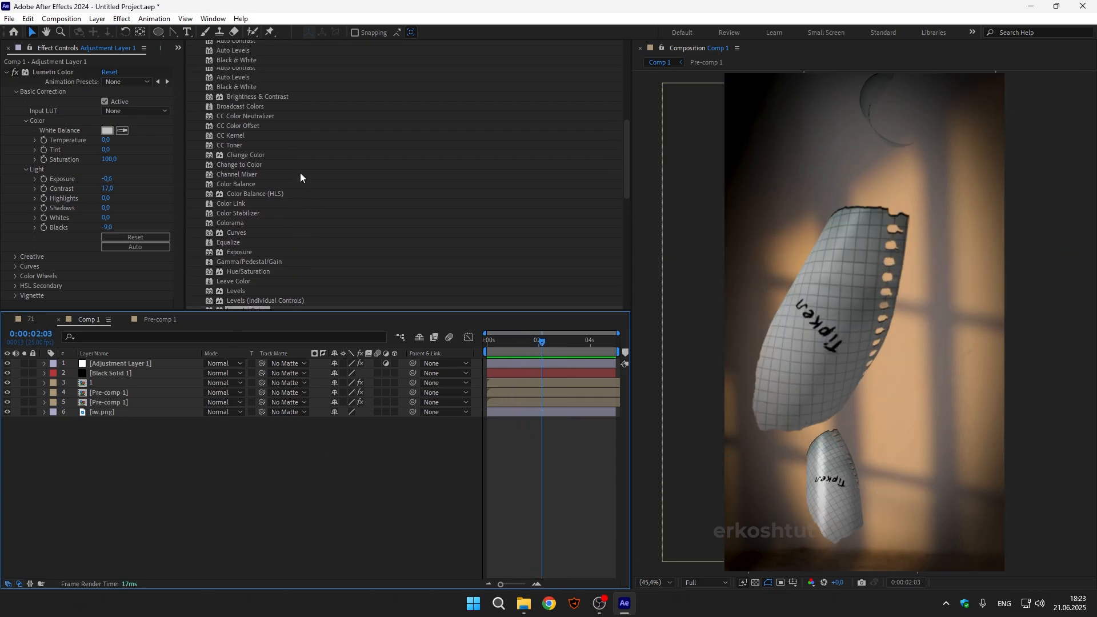
left_click(211, 183)
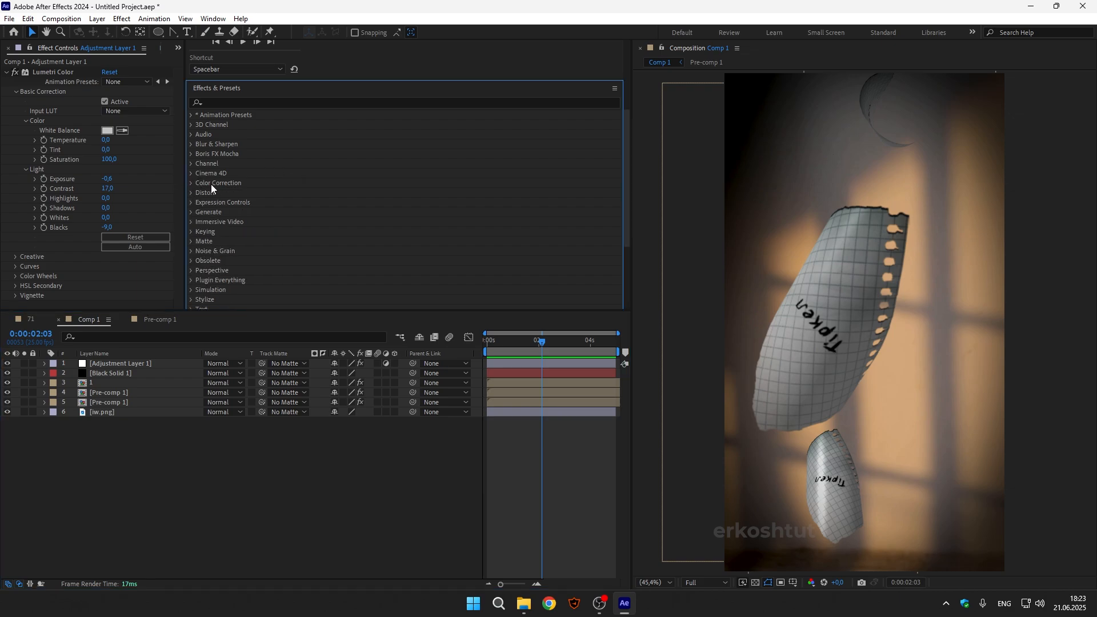
left_click(228, 102)
type("gauss")
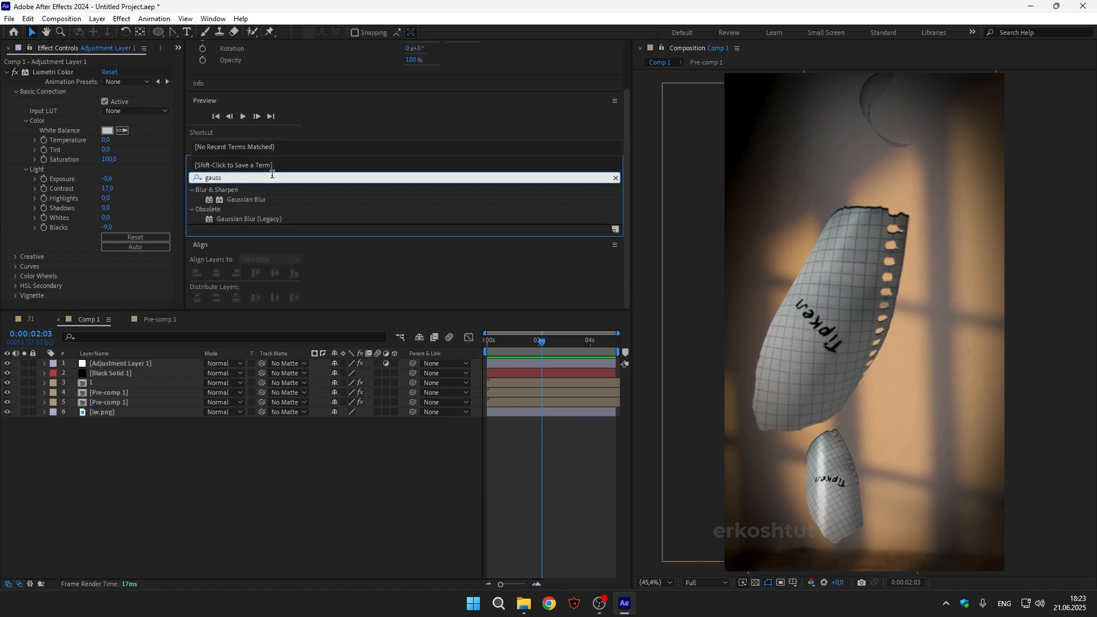
left_click_drag(242, 200, 115, 393)
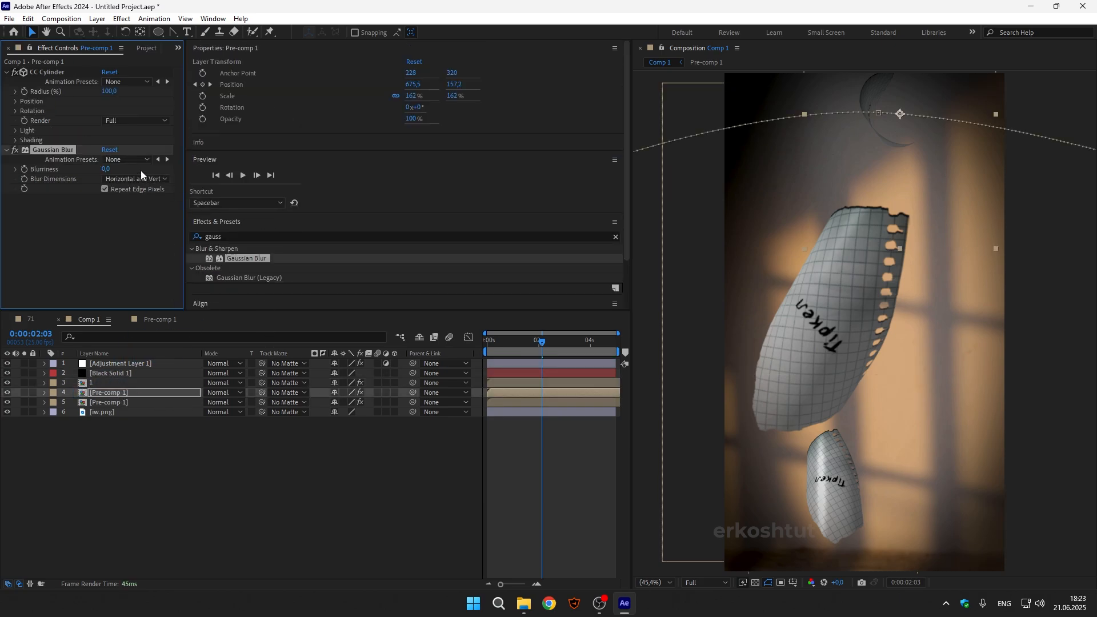
left_click_drag(106, 169, 202, 172)
left_click_drag(107, 169, 103, 171)
Apply Gaussian Blur with Blurriness 27.4 to the lower small paper on layer 5 and preview the animation
left_click_drag(234, 259, 128, 401)
left_click_drag(105, 169, 278, 173)
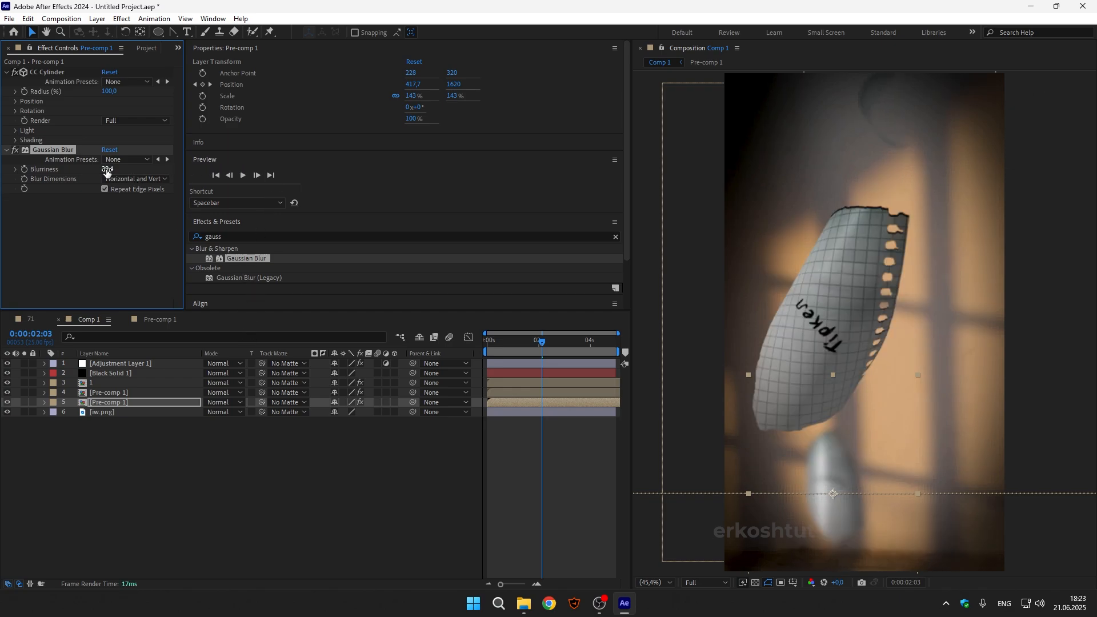
left_click_drag(106, 172, 104, 180)
left_click(320, 442)
key("space")
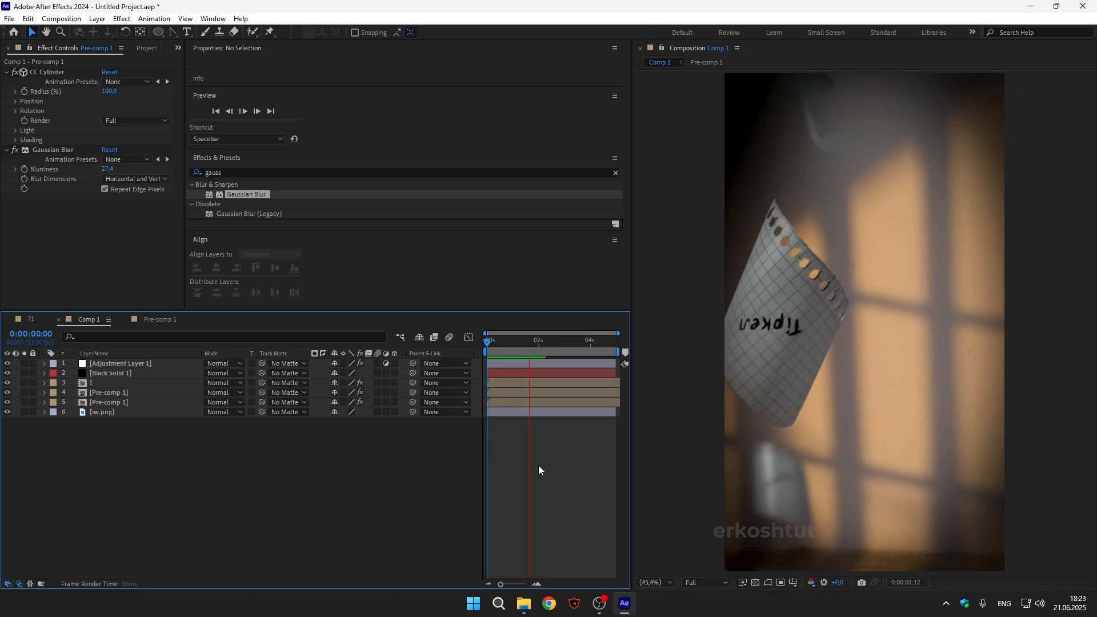
key("space")
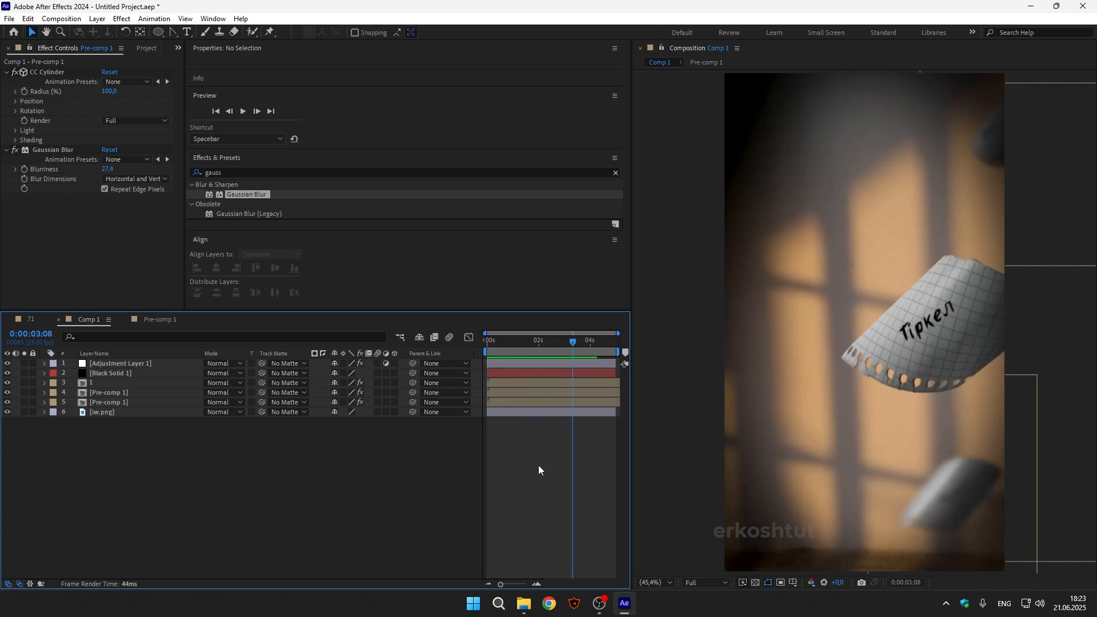
Find the Lumetri Color effect and apply it to the large paper on layer 3
left_click(100, 383)
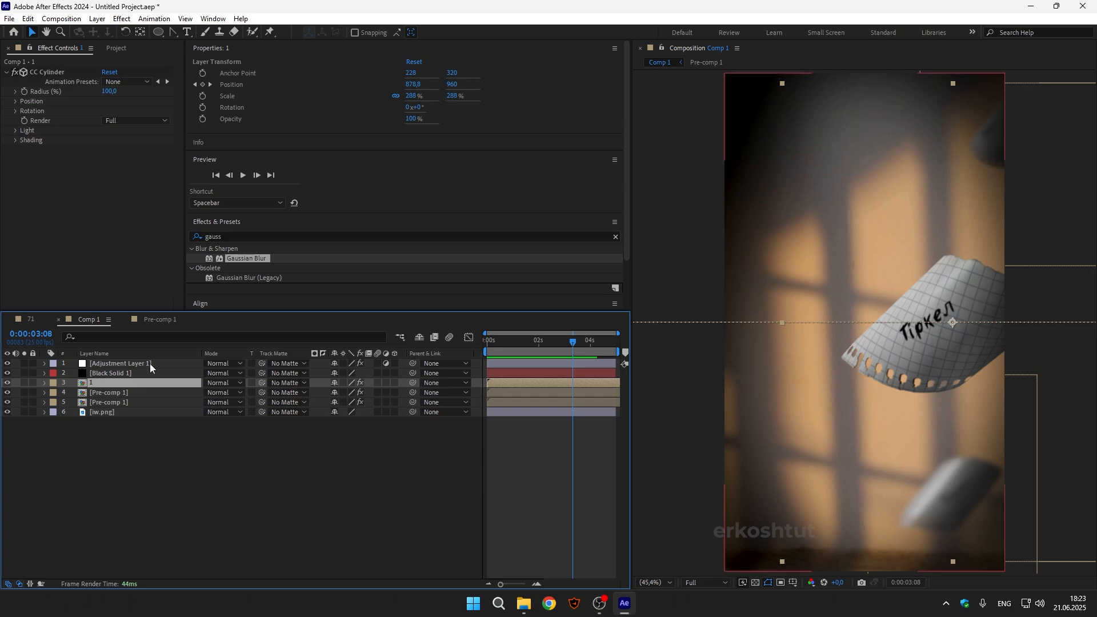
left_click(616, 236)
left_click(216, 237)
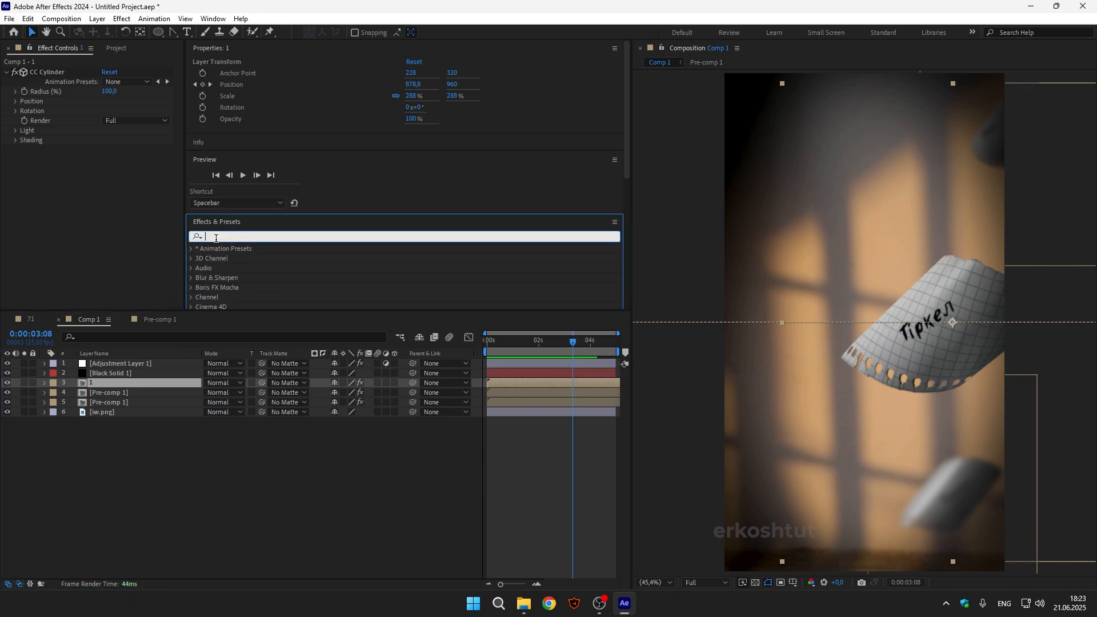
type("lume")
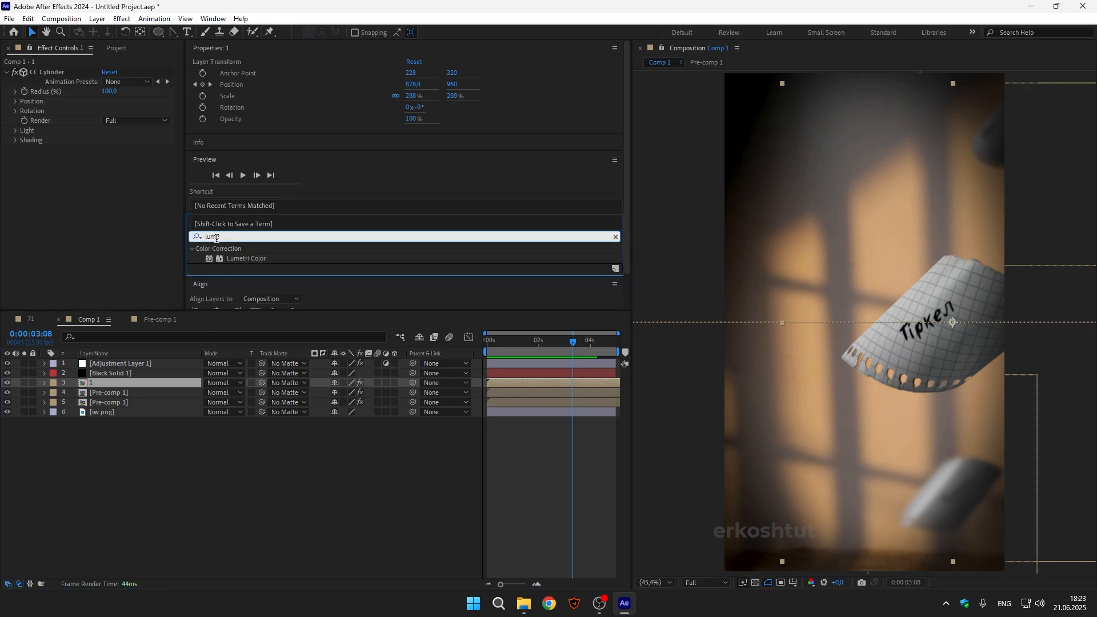
left_click_drag(252, 261, 129, 377)
left_click_drag(105, 384, 106, 383)
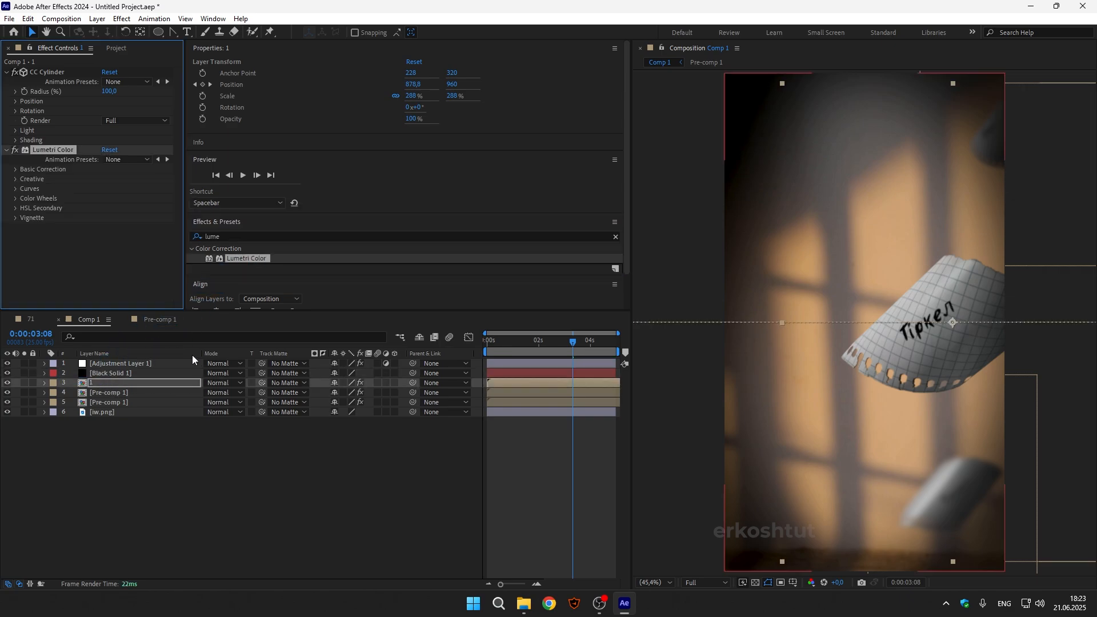
Set the large paper's Lumetri Basic Correction to Temperature 4, Tint 1, Exposure -0.4 and Contrast -26, and collapse the effect
left_click(15, 170)
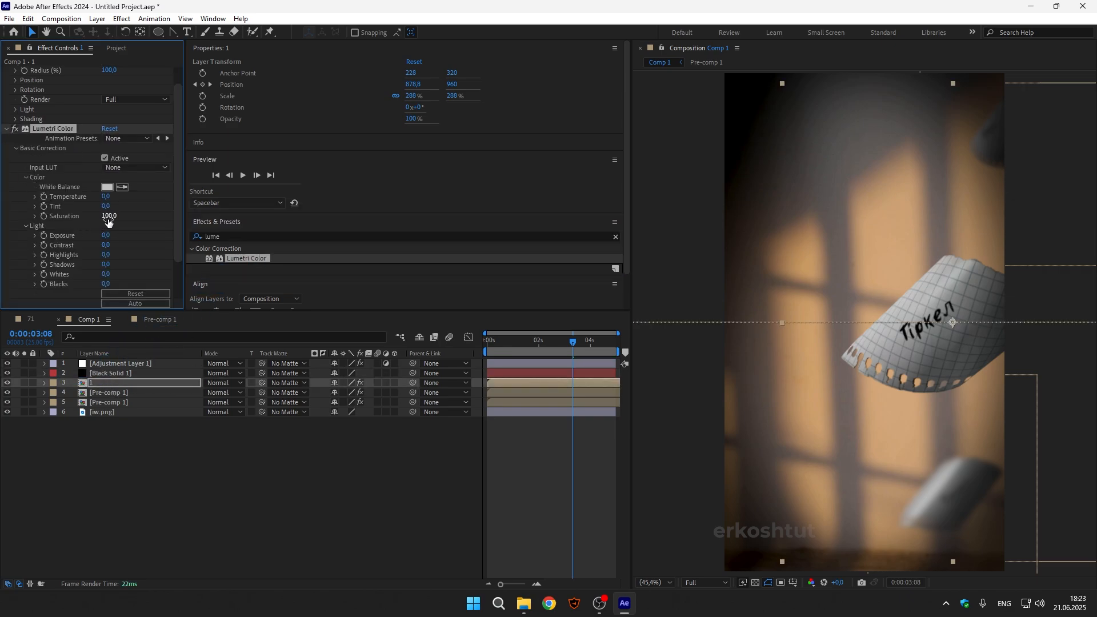
mouse_move(106, 206)
left_mouse_down()
mouse_move(96, 207)
mouse_move(115, 201)
left_mouse_up()
left_click_drag(106, 236, 100, 236)
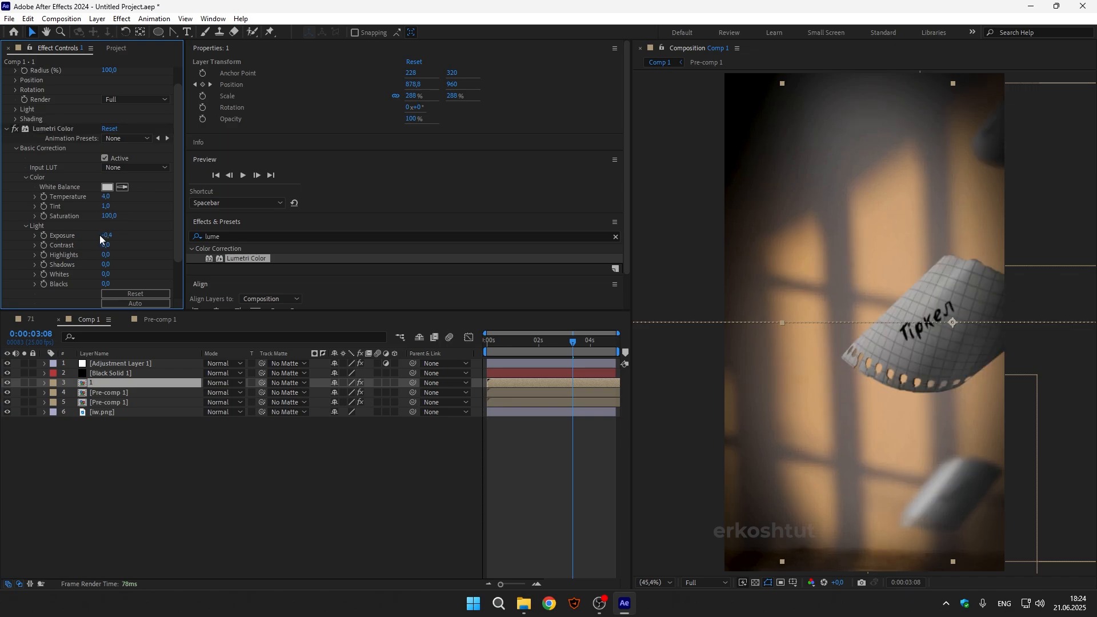
left_click_drag(106, 246, 83, 250)
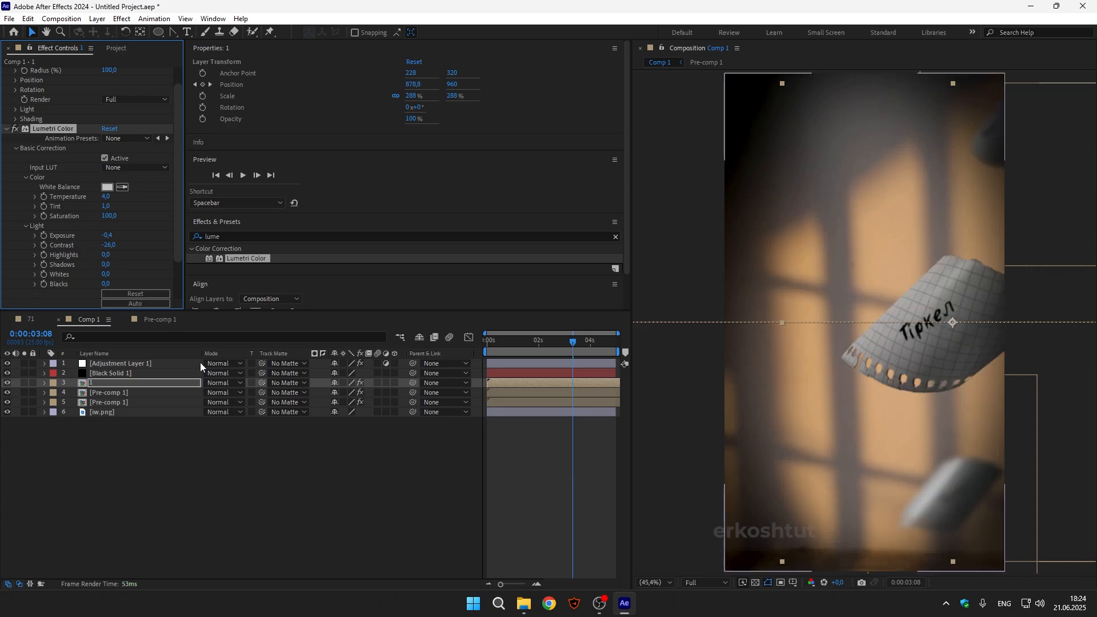
left_click(6, 129)
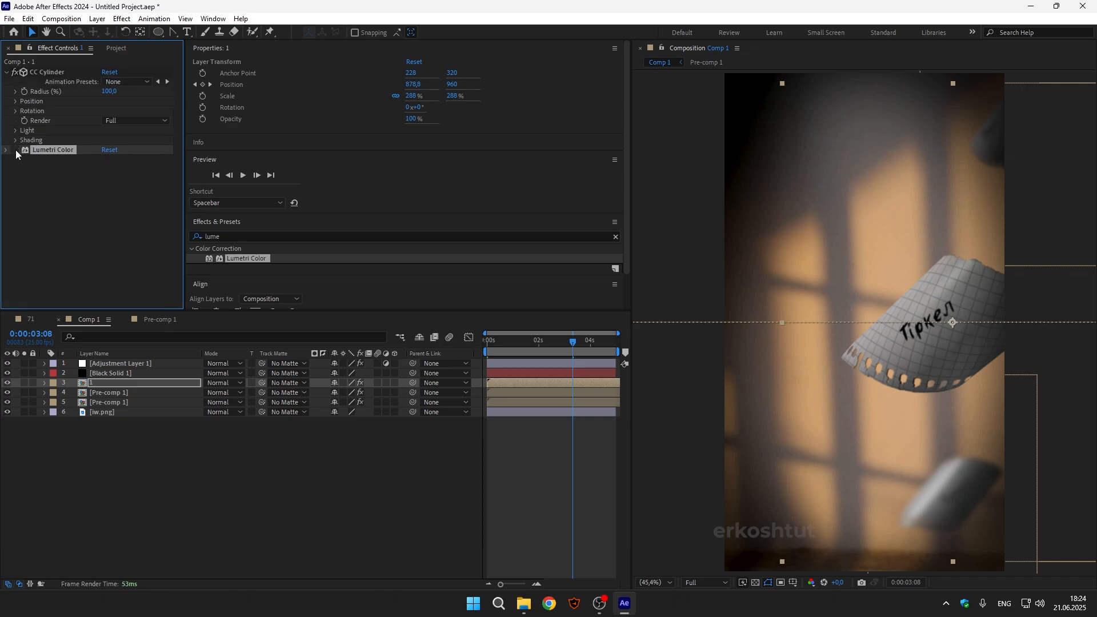
Toggle Lumetri Color on the large paper to compare its look, and preview the animation from the start
left_click(16, 151)
left_click_drag(525, 340, 485, 356)
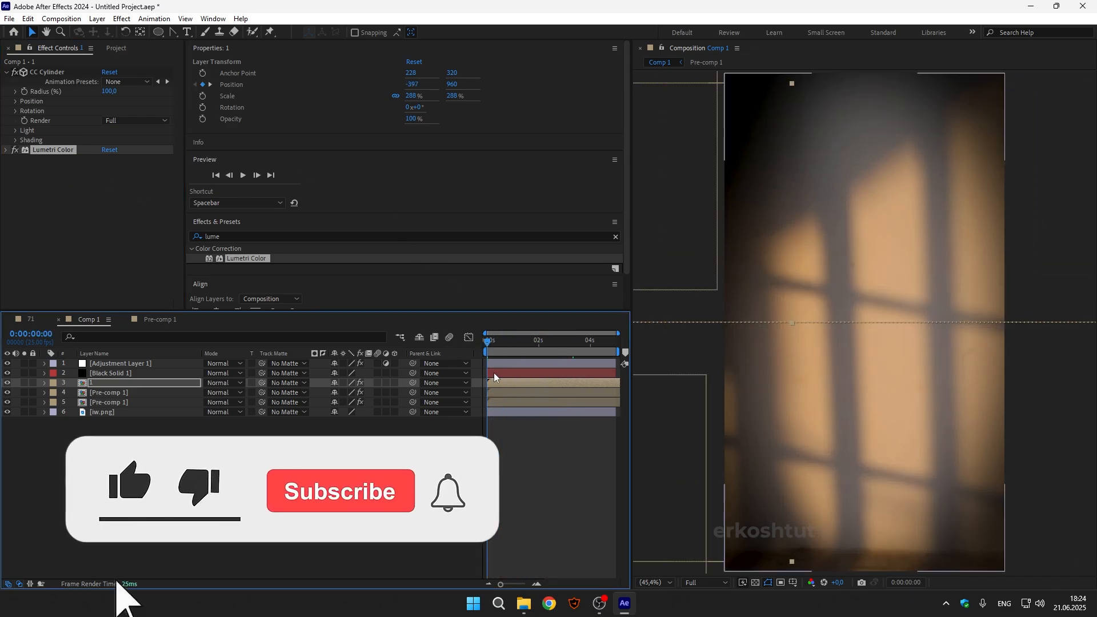
key("space")
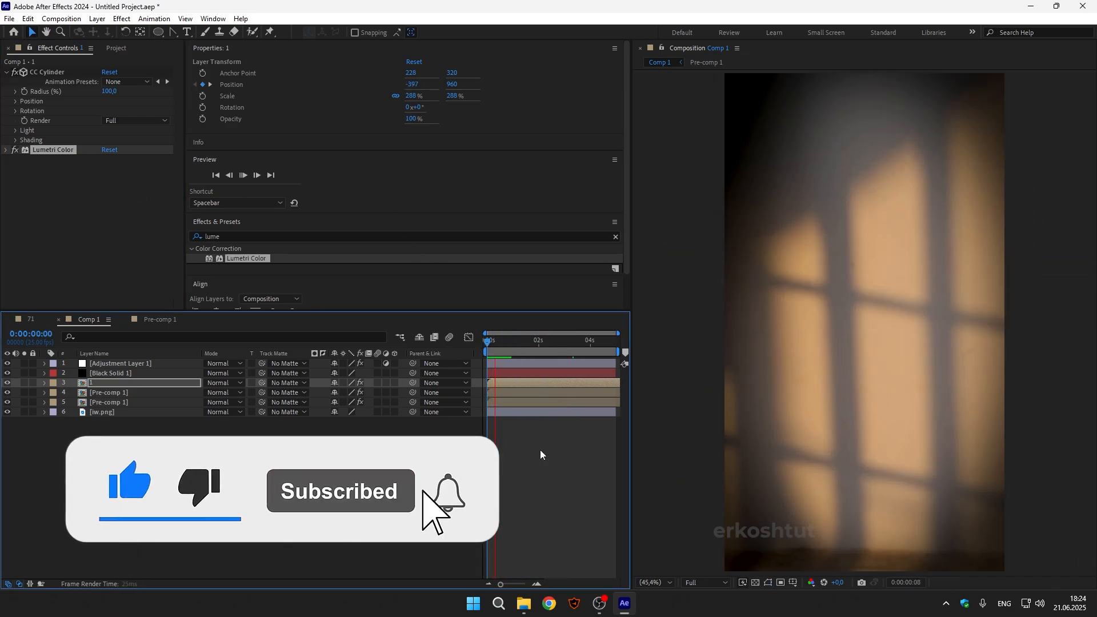